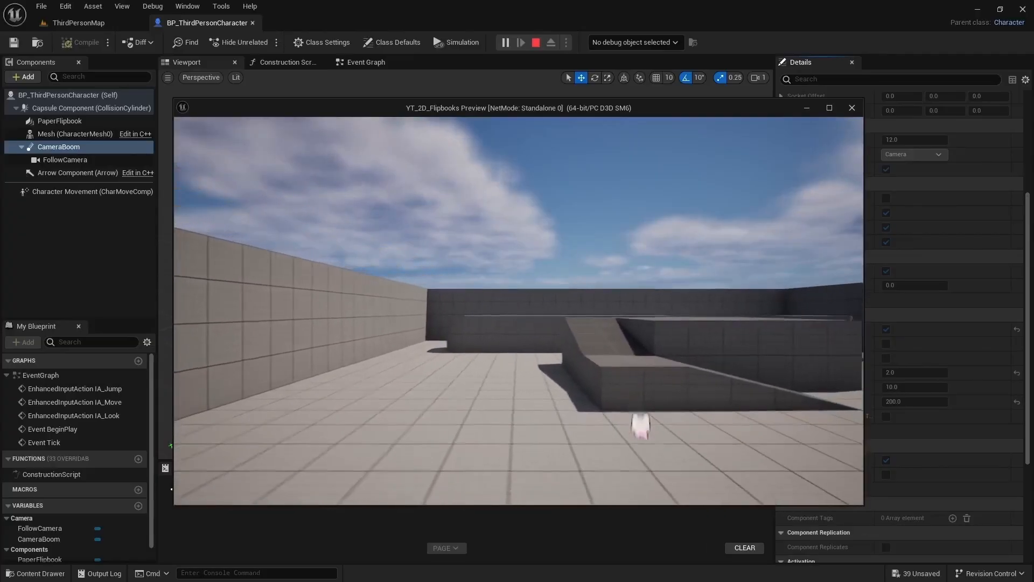
# - Test the 2D flipbook character in the running preview by moving it sideways and jumping
pyautogui.press('a')
pyautogui.press('d')
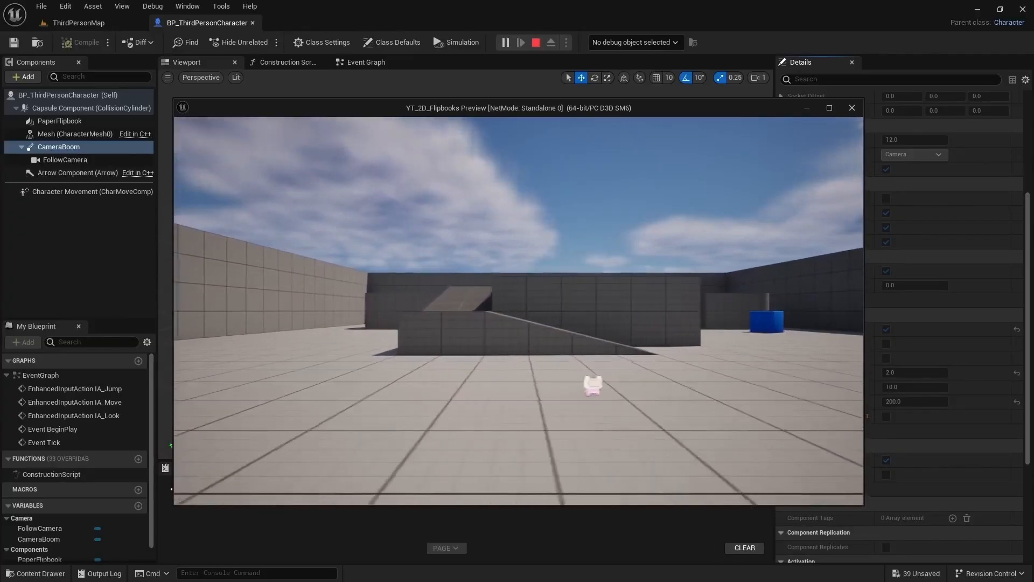
pyautogui.press('space')
pyautogui.press('a')
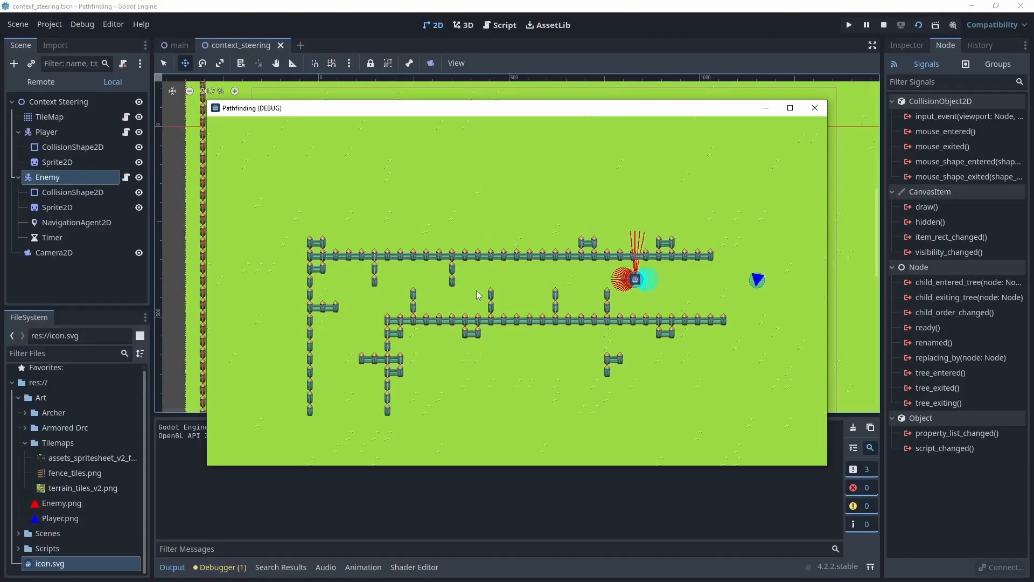
# - Switch to Godot and steer the player around the fences in the running Pathfinding game to test the enemy's pursuit
pyautogui.press('Down')
pyautogui.press('Left')
pyautogui.press('Up')
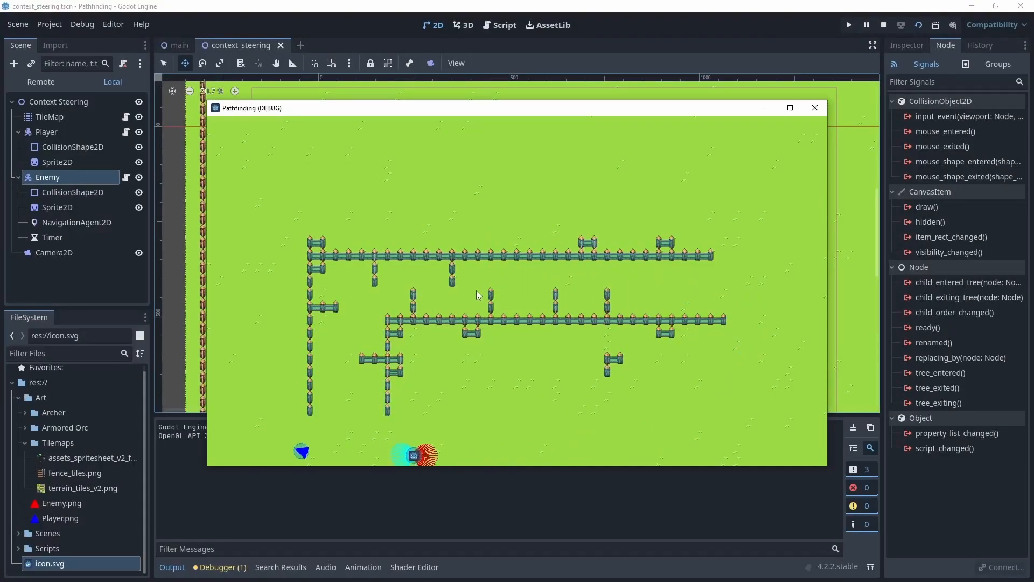
pyautogui.press('Right')
pyautogui.press('Down')
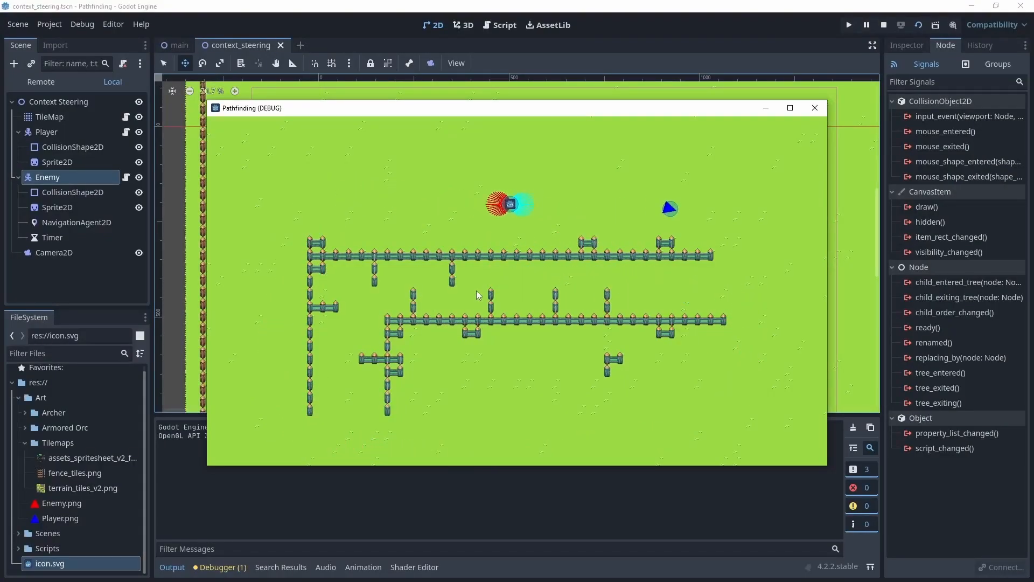
pyautogui.press('Down')
pyautogui.press('Left')
pyautogui.press('Up')
pyautogui.press('Right')
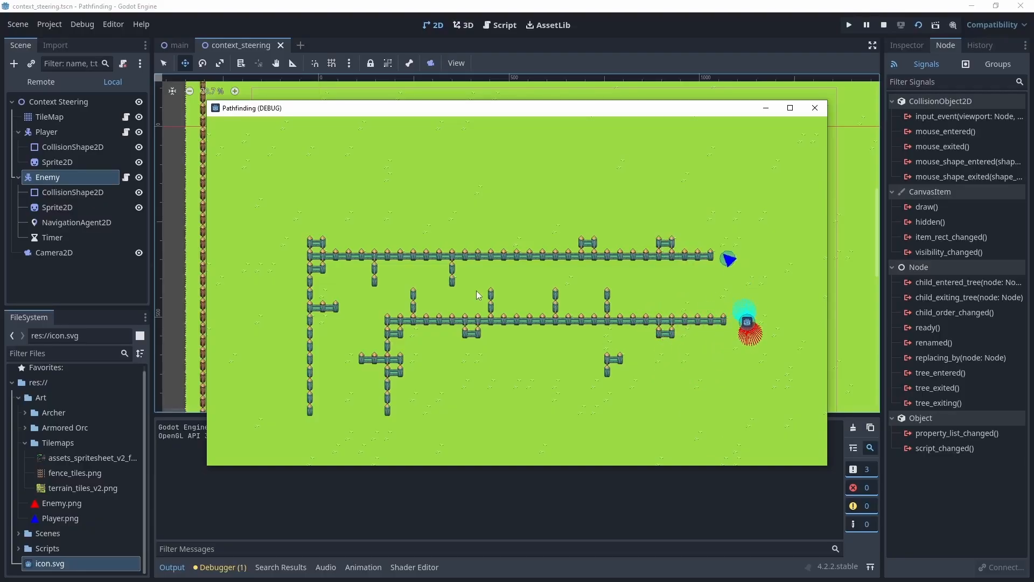
pyautogui.press('Left')
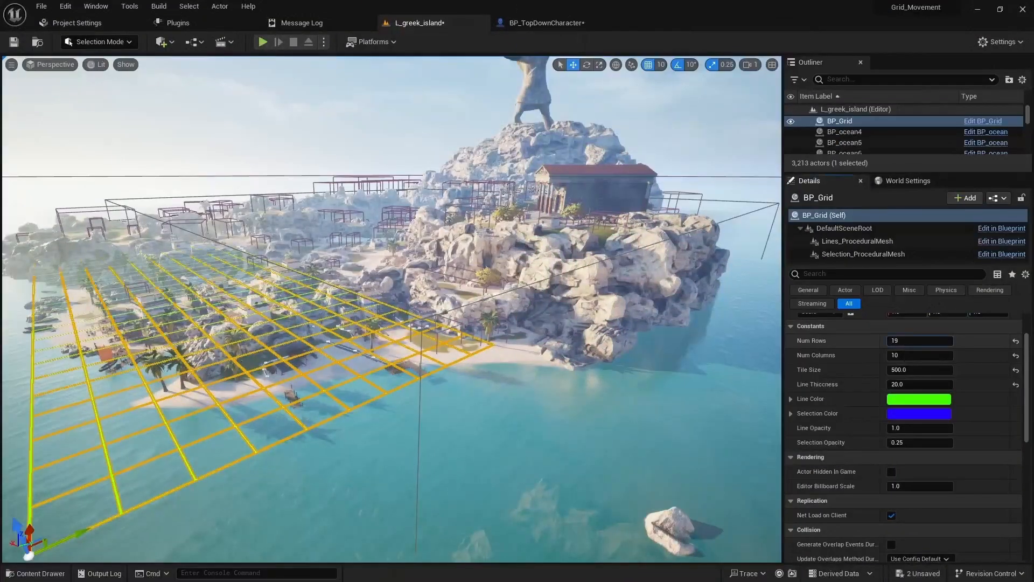
# - In the Unreal level L_greek_island, set the BP_Grid actor's Num Rows and Num Columns to 200
pyautogui.click(919, 340)
pyautogui.write('200')
pyautogui.press('Tab')
pyautogui.write('200')
pyautogui.press('Tab')
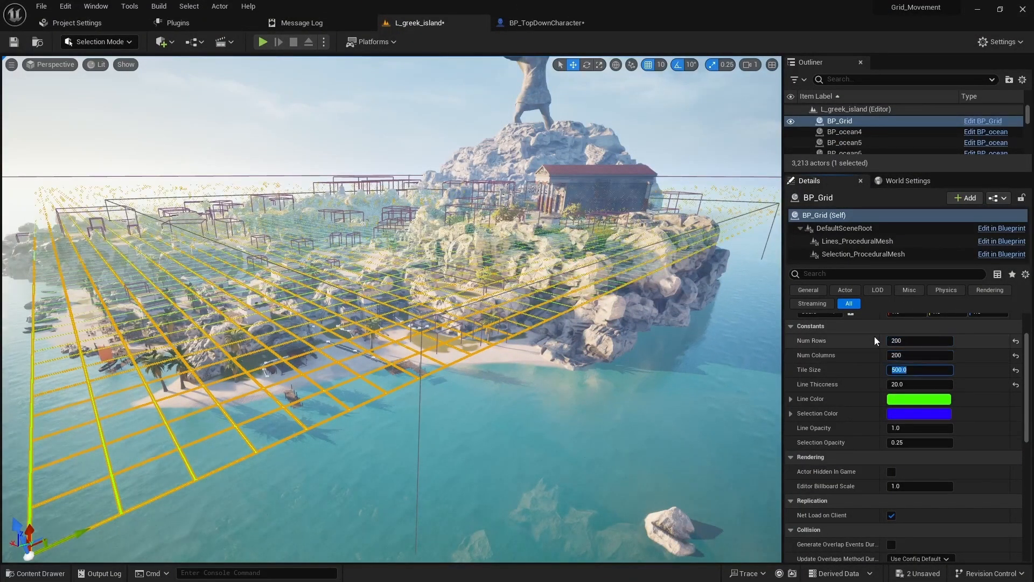
pyautogui.moveTo(910, 384)
pyautogui.mouseDown()
pyautogui.moveTo(951, 385)
pyautogui.moveTo(905, 384)
pyautogui.mouseUp()
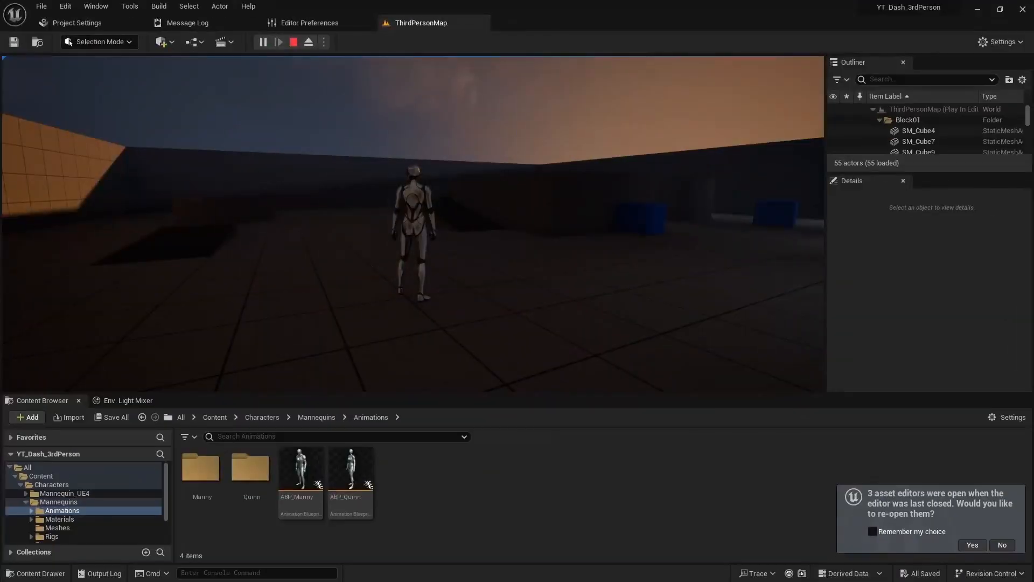
# - Run the character through the playing ThirdPersonMap level and dash repeatedly to test the fiery dash effect
pyautogui.press('shift')
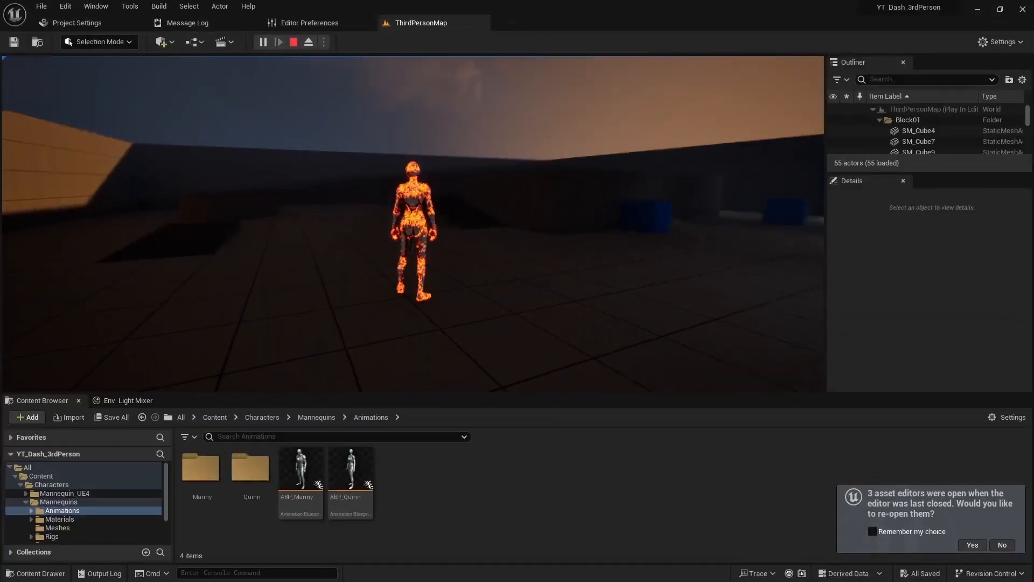
pyautogui.press('w')
pyautogui.press('shift')
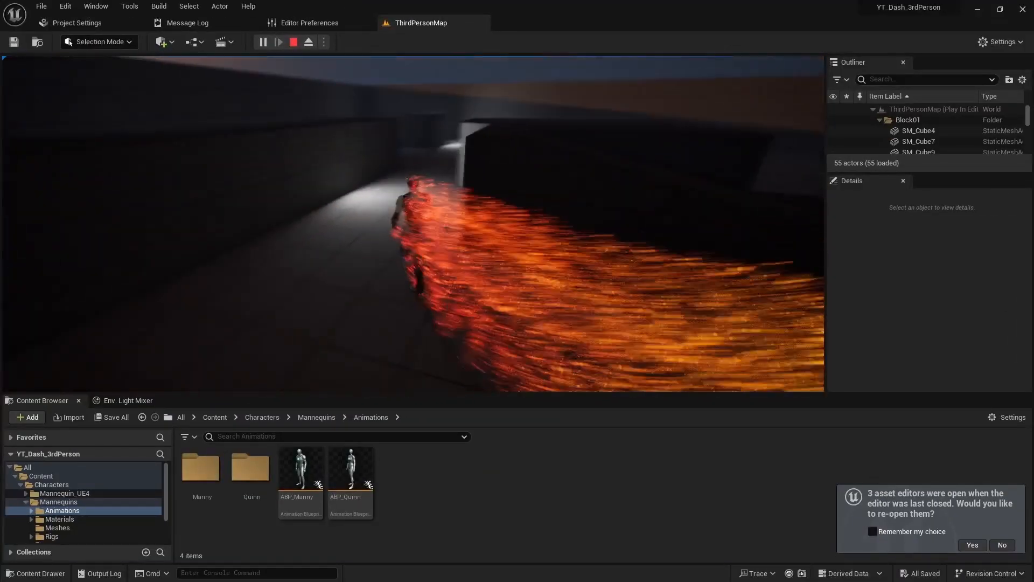
pyautogui.press('shift')
pyautogui.press('shift')
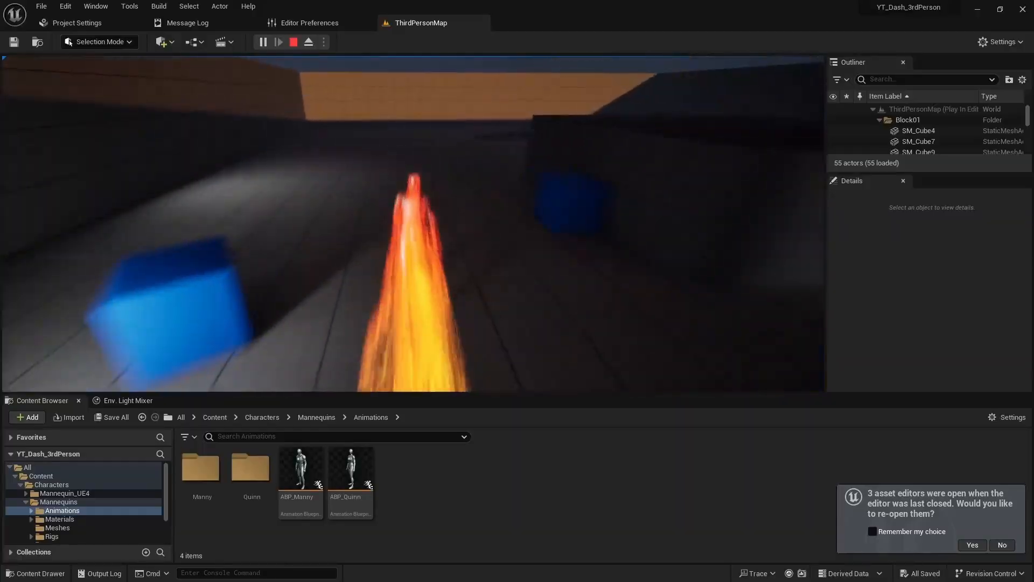
pyautogui.press('shift')
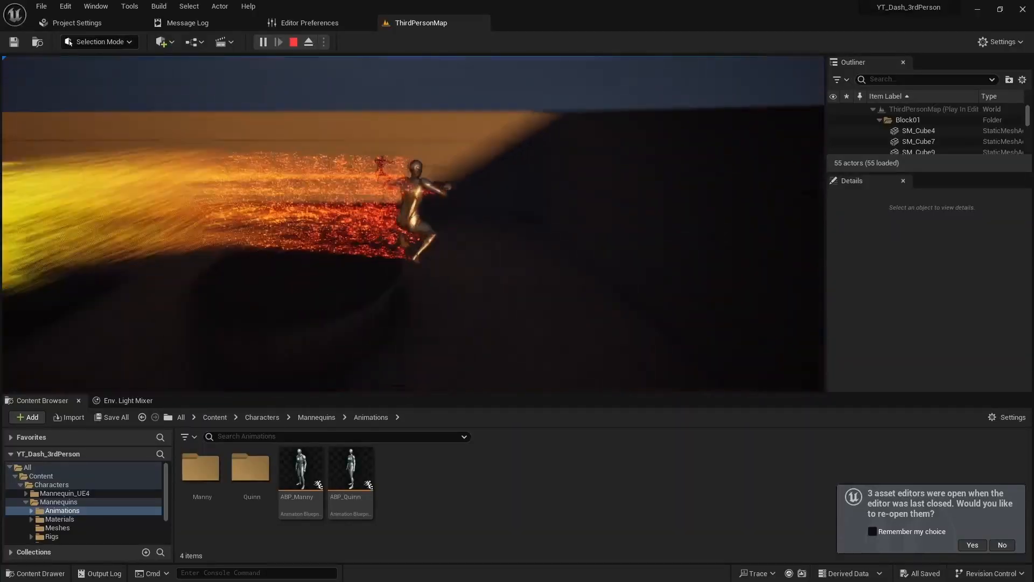
pyautogui.press('shift')
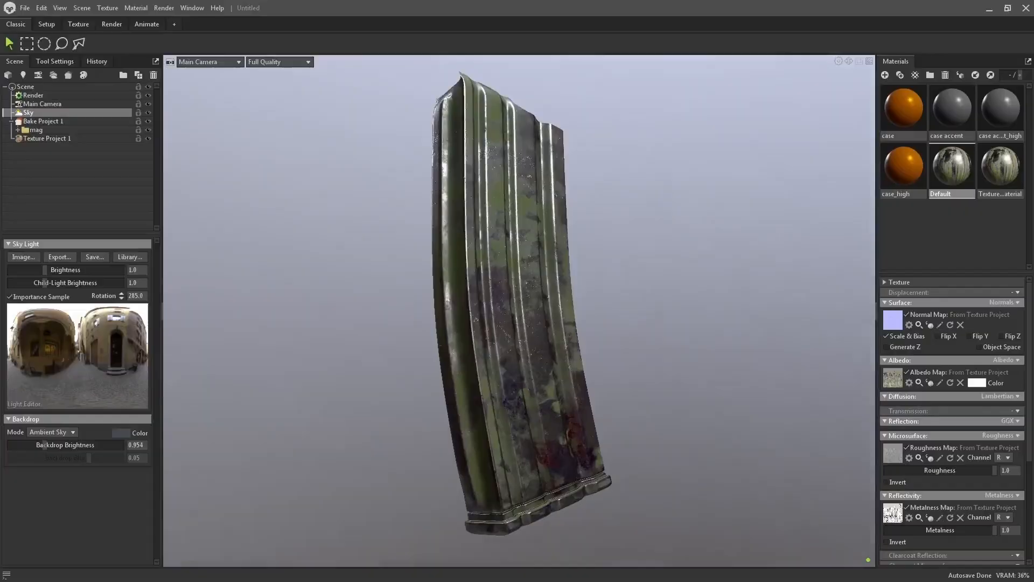
pyautogui.keyDown('alt'); pyautogui.moveTo(824, 412); pyautogui.dragTo(467, 408); pyautogui.keyUp('alt')
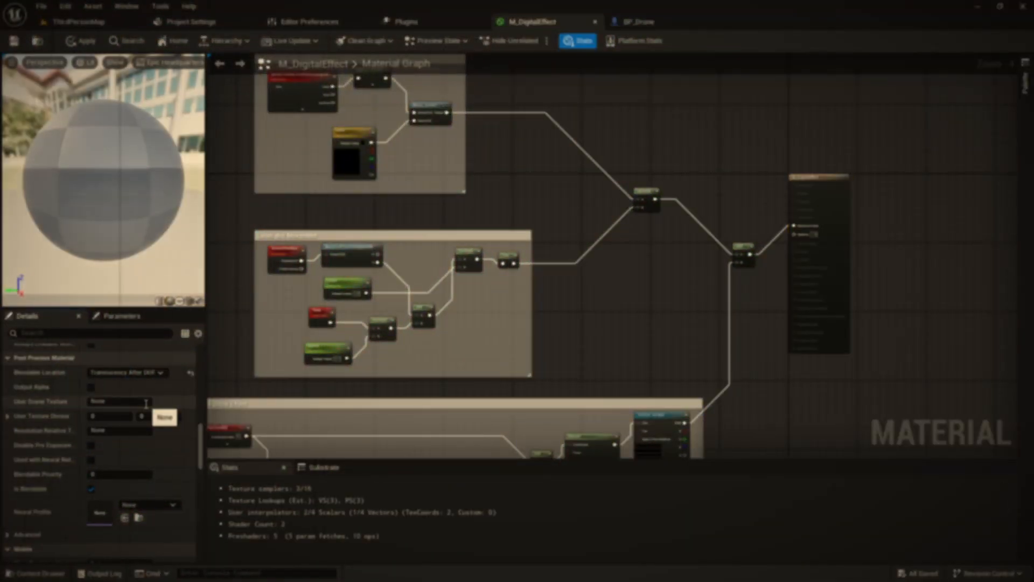
# - Save the M_DigitalEffect material and play the ThirdPersonMap level to test it
pyautogui.click(14, 41)
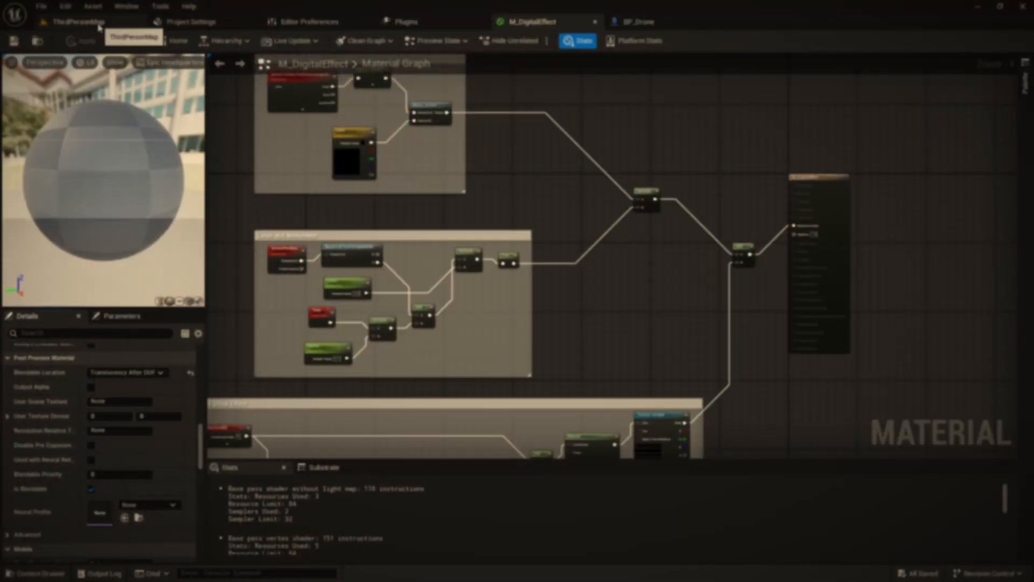
pyautogui.click(98, 27)
pyautogui.click(267, 41)
pyautogui.click(359, 186)
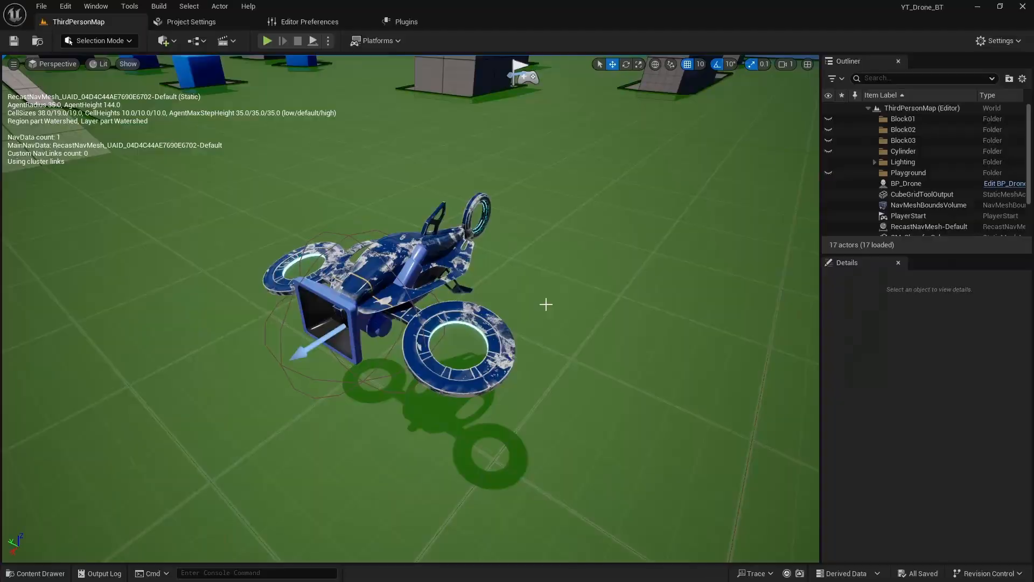
# - Create a new material named M_DigitalEffect in the _example content folder of the drone project
pyautogui.scroll(3, 545, 302)
pyautogui.hotkey('ctrl', 'space')
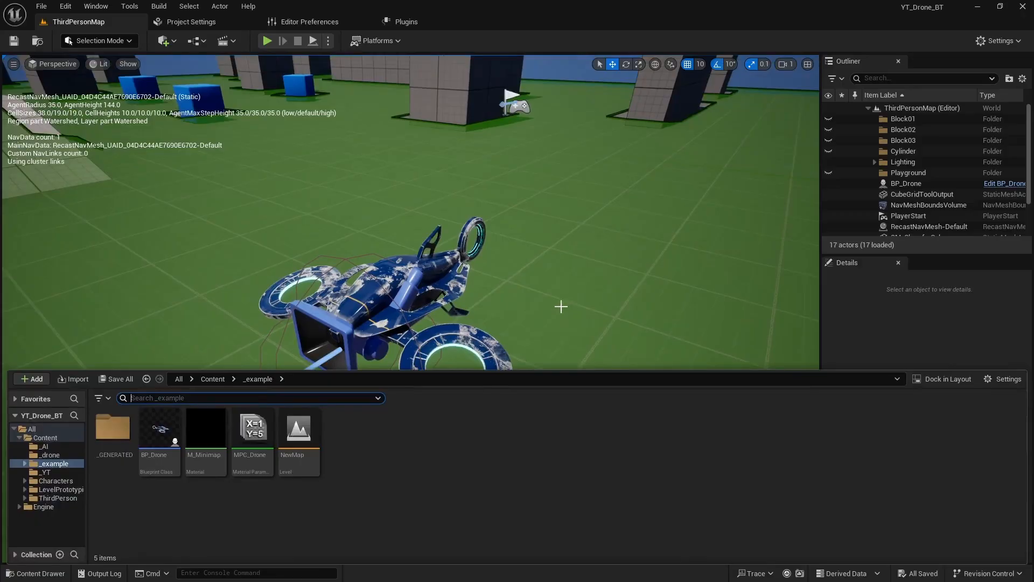
pyautogui.rightClick(391, 472)
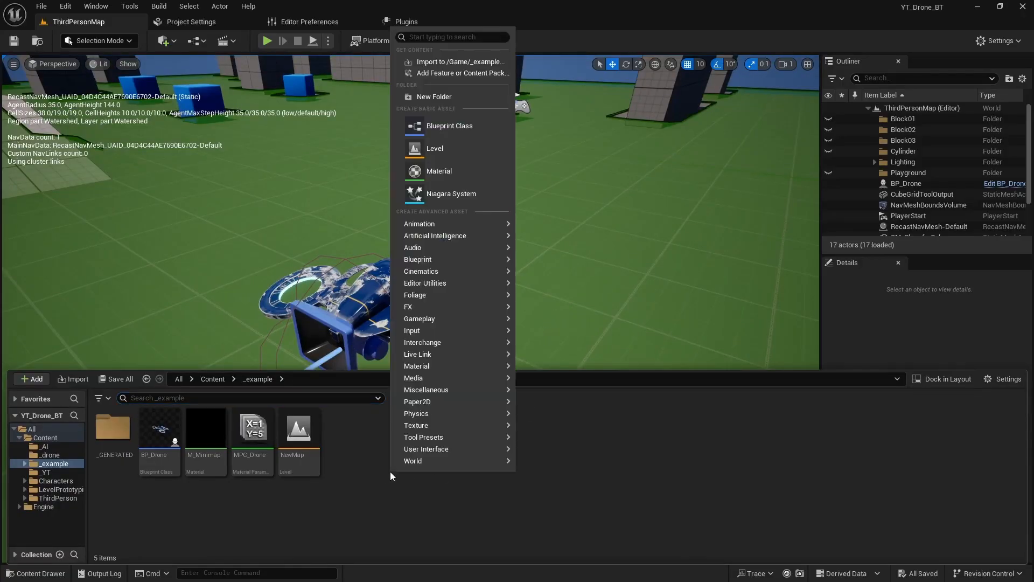
pyautogui.moveTo(444, 366)
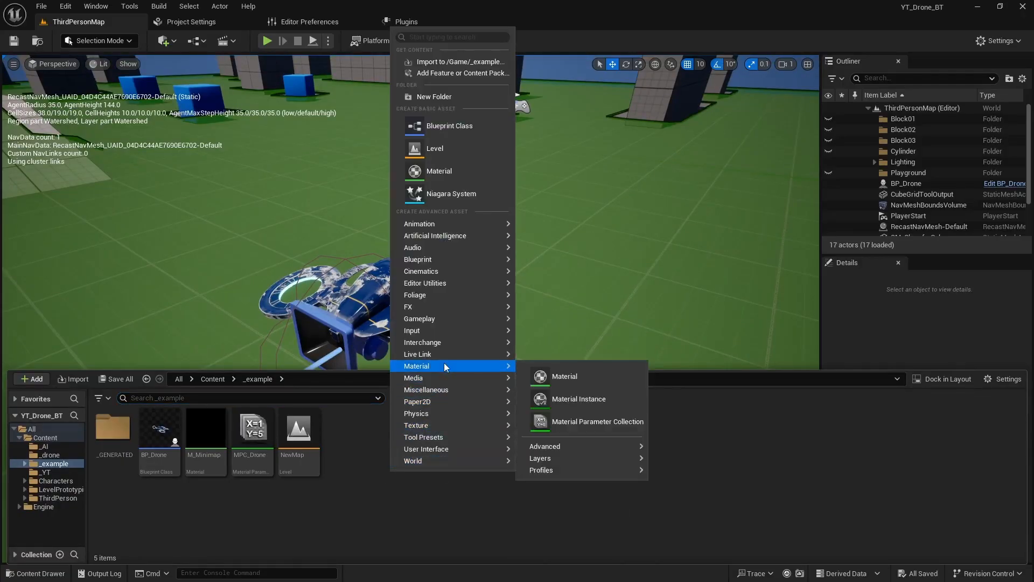
pyautogui.click(563, 377)
pyautogui.press('capslock')
pyautogui.write('M_D')
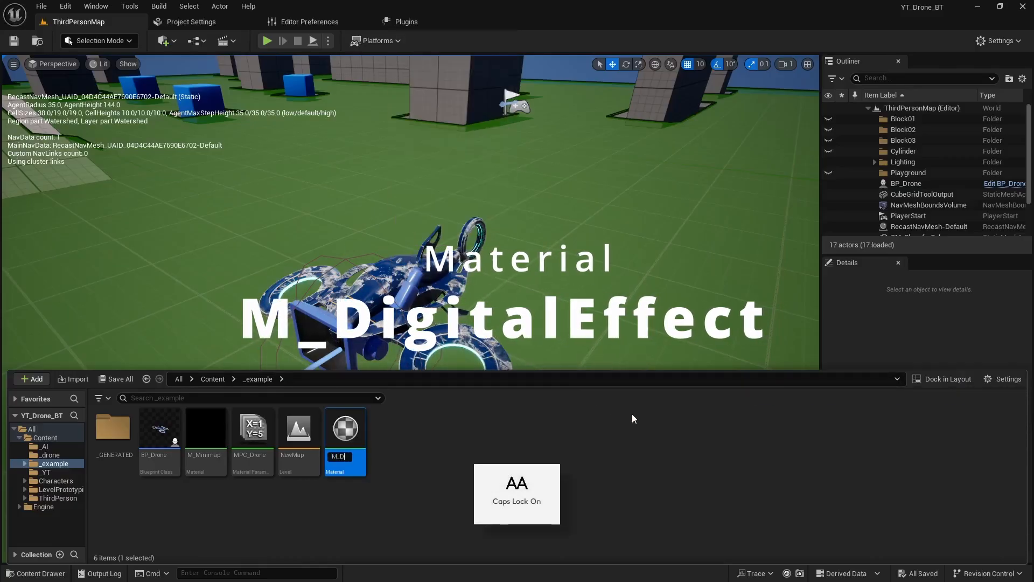
pyautogui.press('capslock')
pyautogui.write('igitalEffect')
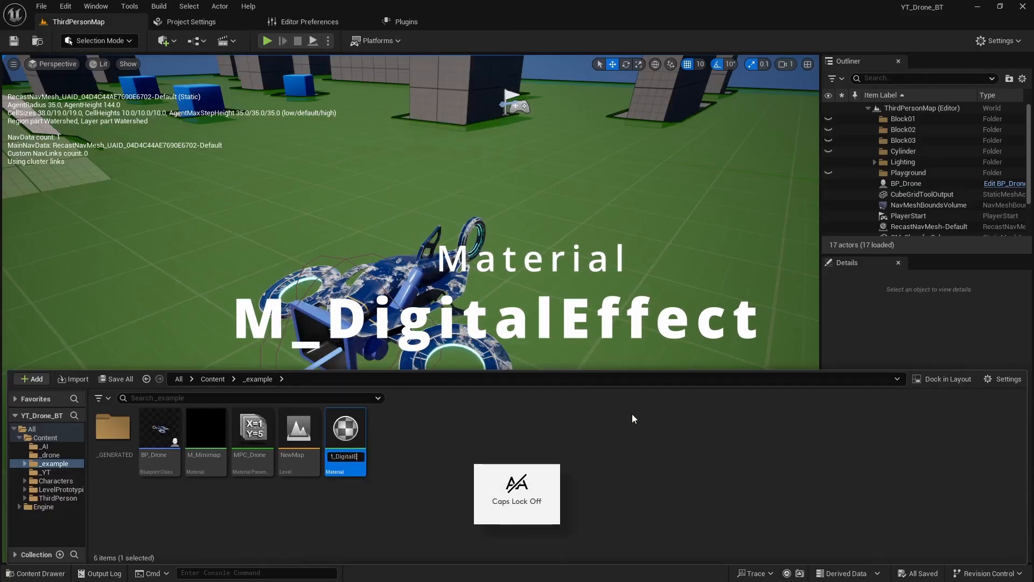
pyautogui.press('Return')
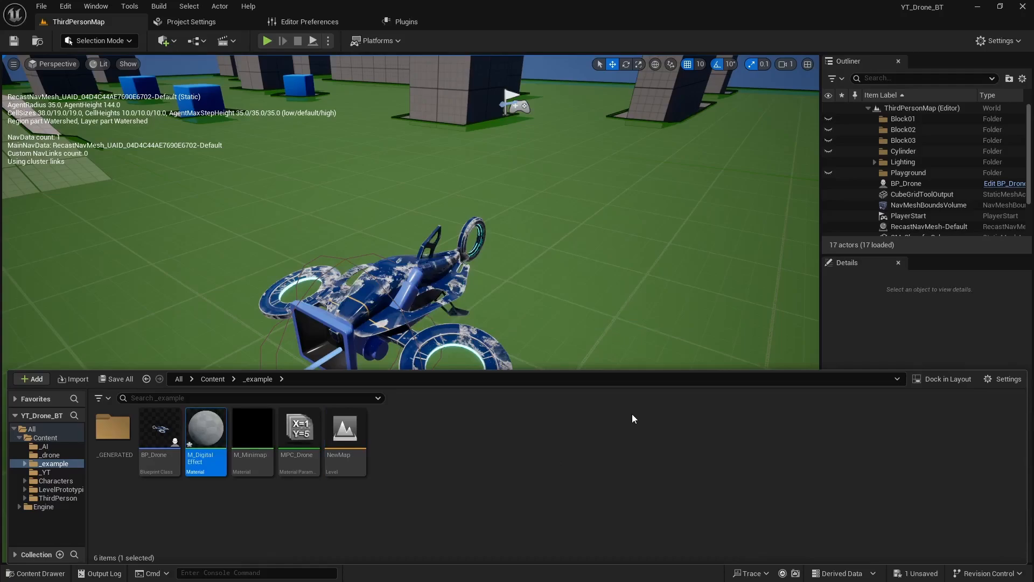
# - Open the M_DigitalEffect material and set its Material Domain to Post Process
pyautogui.press('Return')
pyautogui.moveTo(394, 268); pyautogui.dragTo(557, 294, button='right')
pyautogui.scroll(-2, 551, 293)
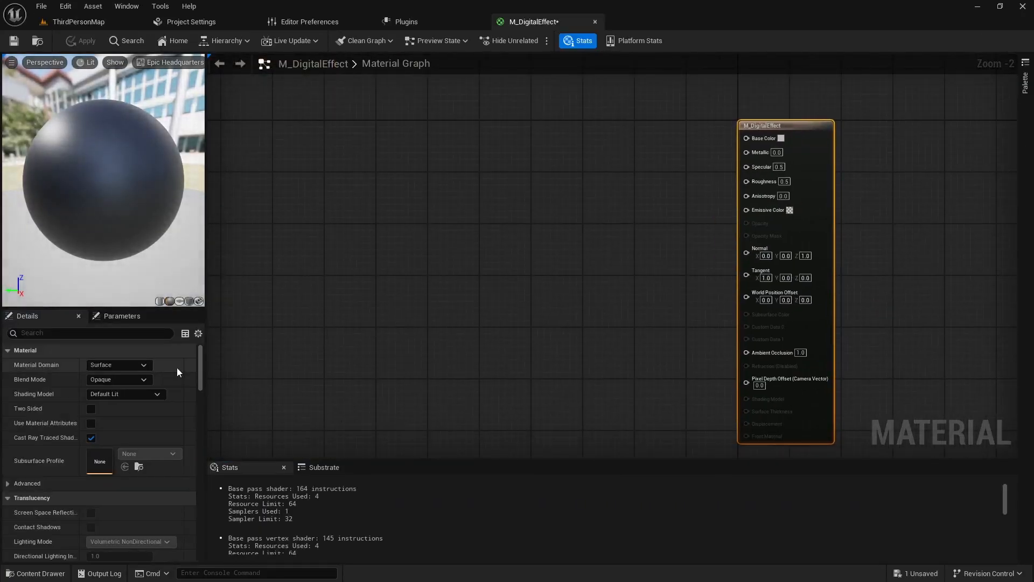
pyautogui.click(137, 363)
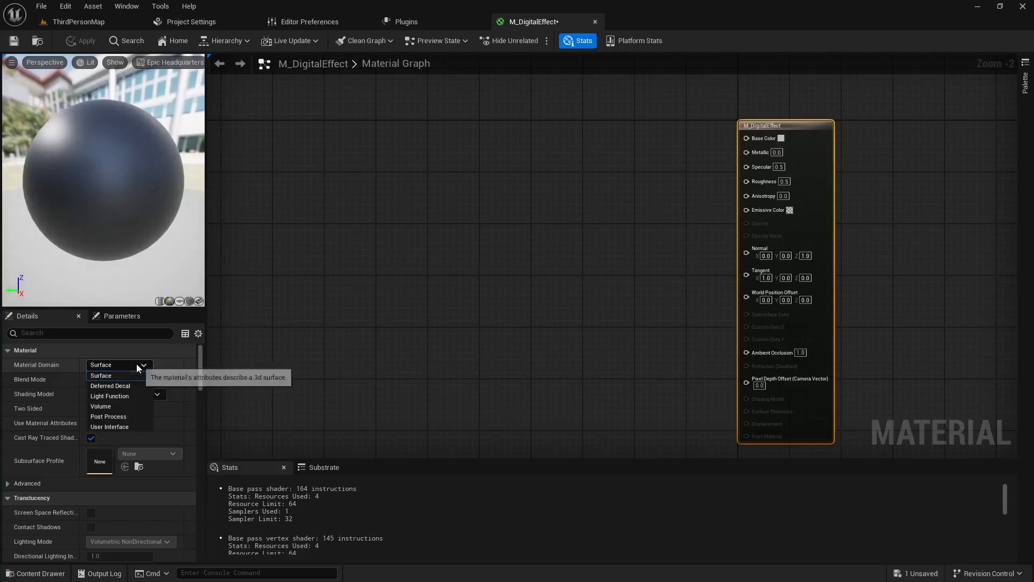
pyautogui.click(112, 418)
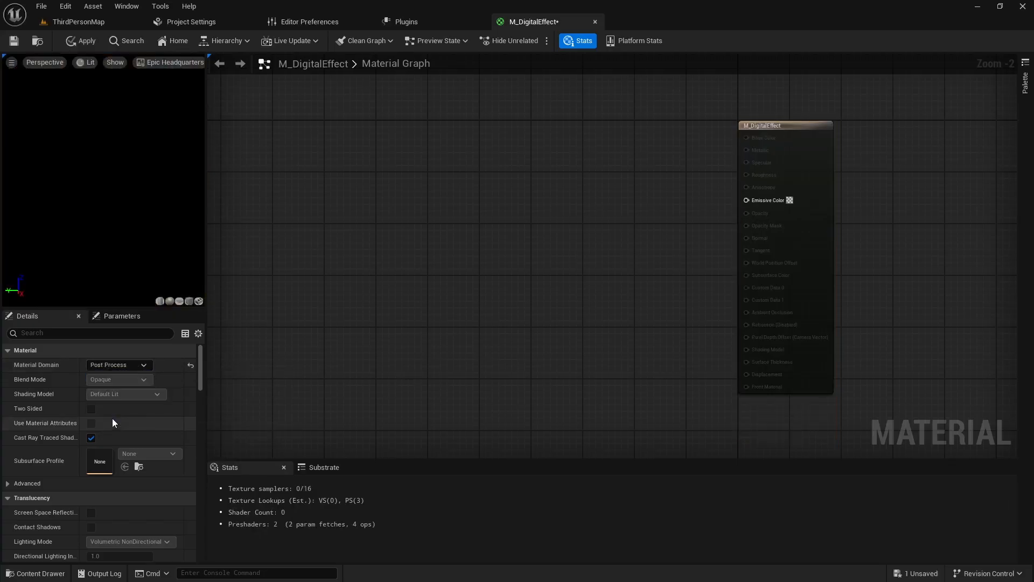
# - Add a SceneTexture node well before the material output and set its Scene Texture Id to PostProcessInput0
pyautogui.moveTo(510, 194); pyautogui.dragTo(538, 241, button='right')
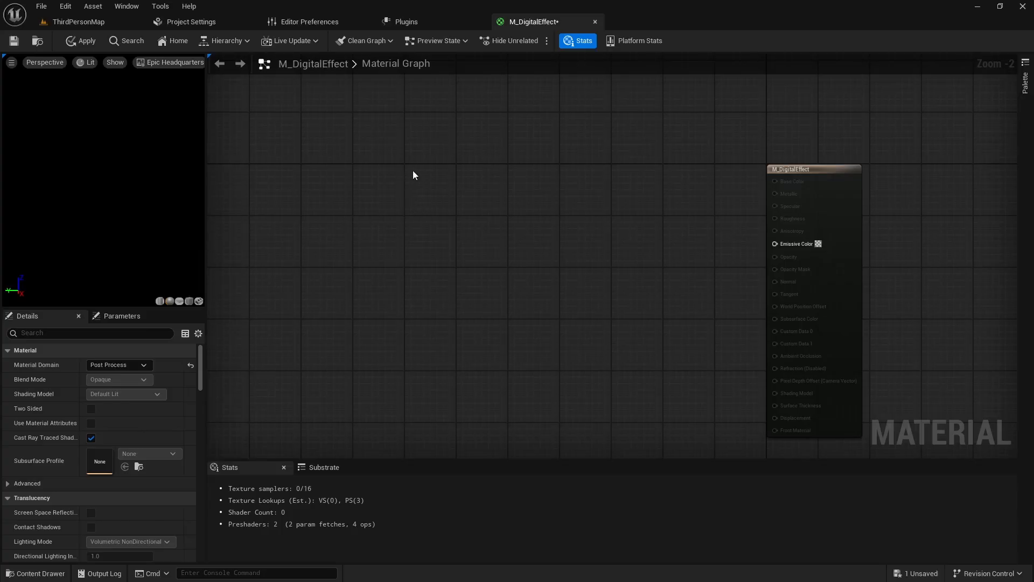
pyautogui.rightClick(378, 154)
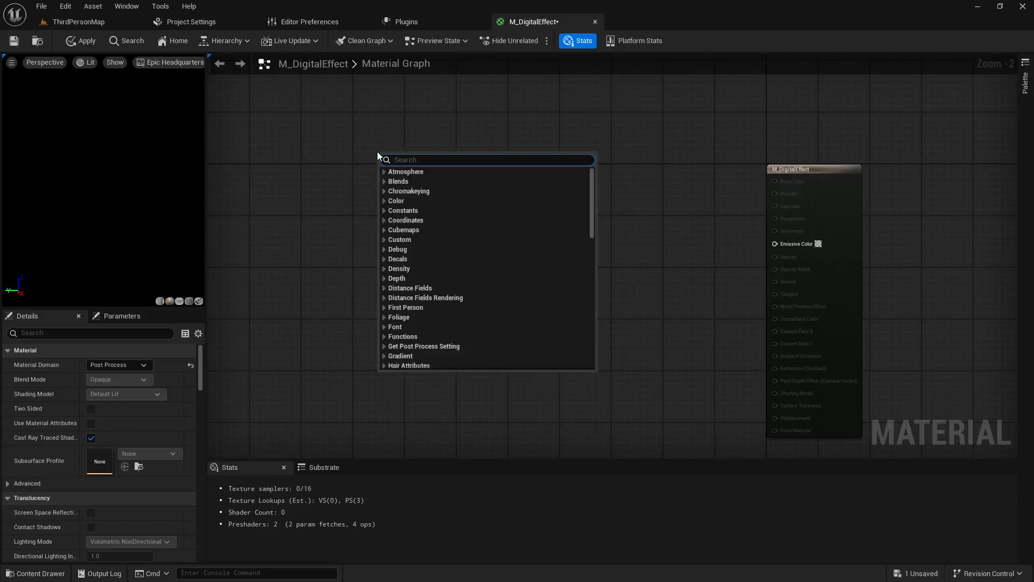
pyautogui.write('scenetexture')
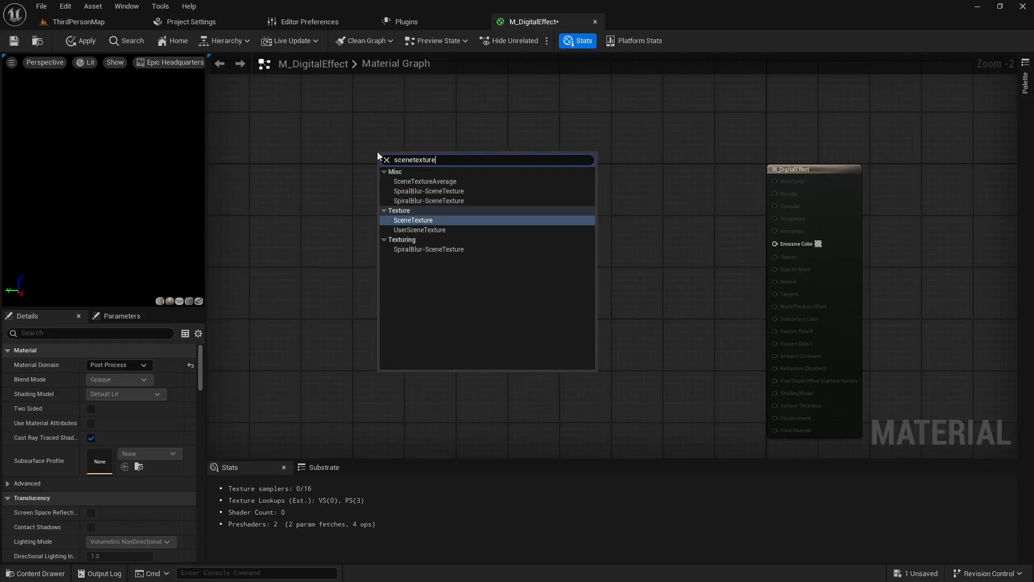
pyautogui.click(413, 219)
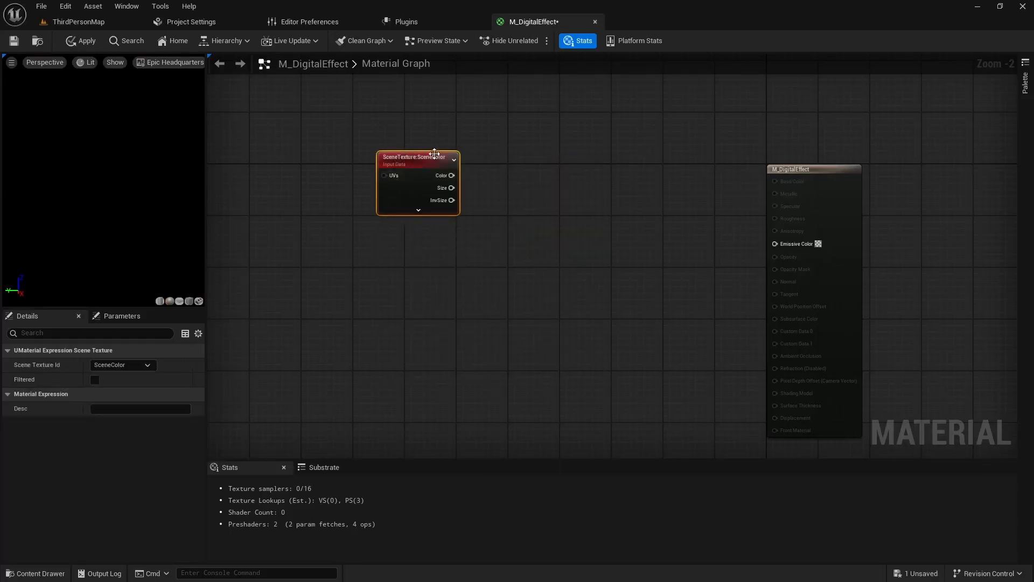
pyautogui.moveTo(434, 154); pyautogui.dragTo(377, 147)
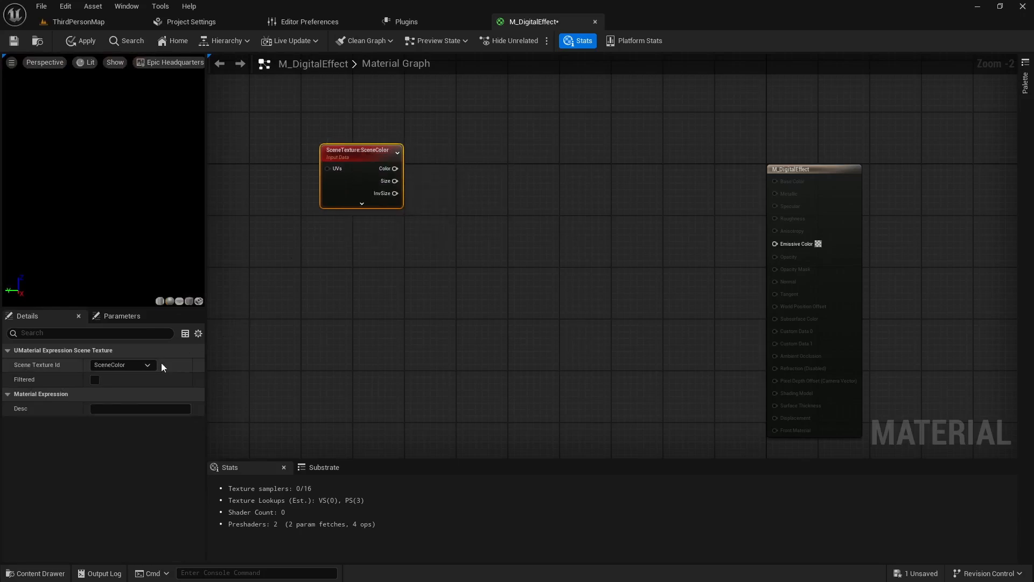
pyautogui.click(145, 364)
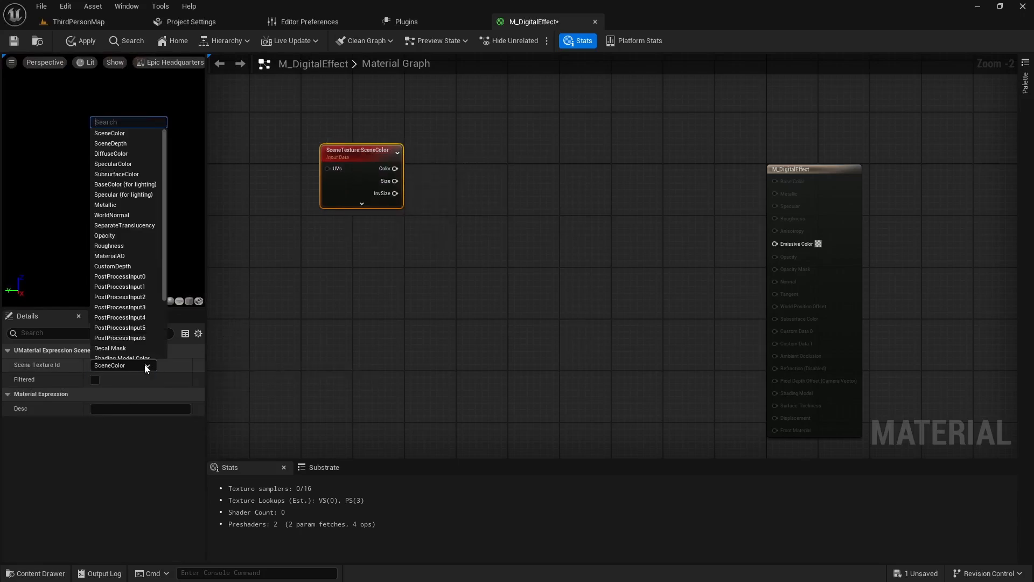
pyautogui.click(135, 278)
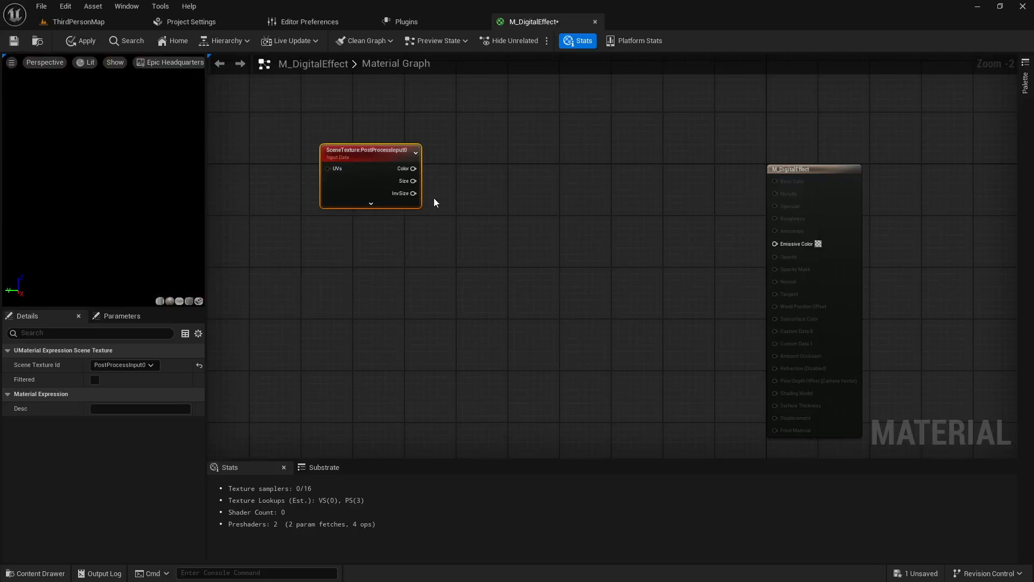
# - Add a ComponentMask node fed by the SceneTexture's Color output and include the B channel for an RGB mask
pyautogui.moveTo(414, 169); pyautogui.dragTo(478, 156)
pyautogui.write('mask')
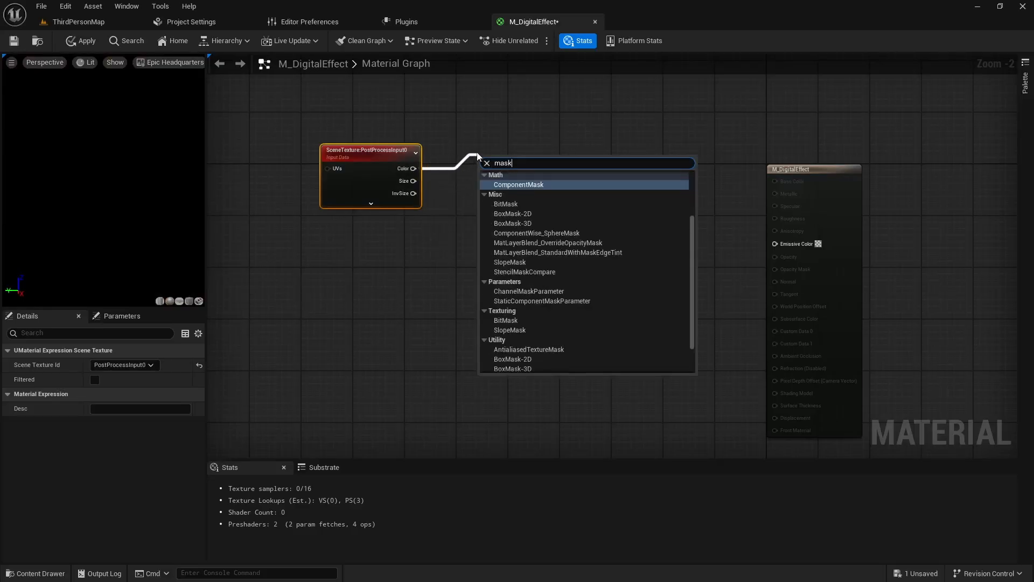
pyautogui.click(536, 185)
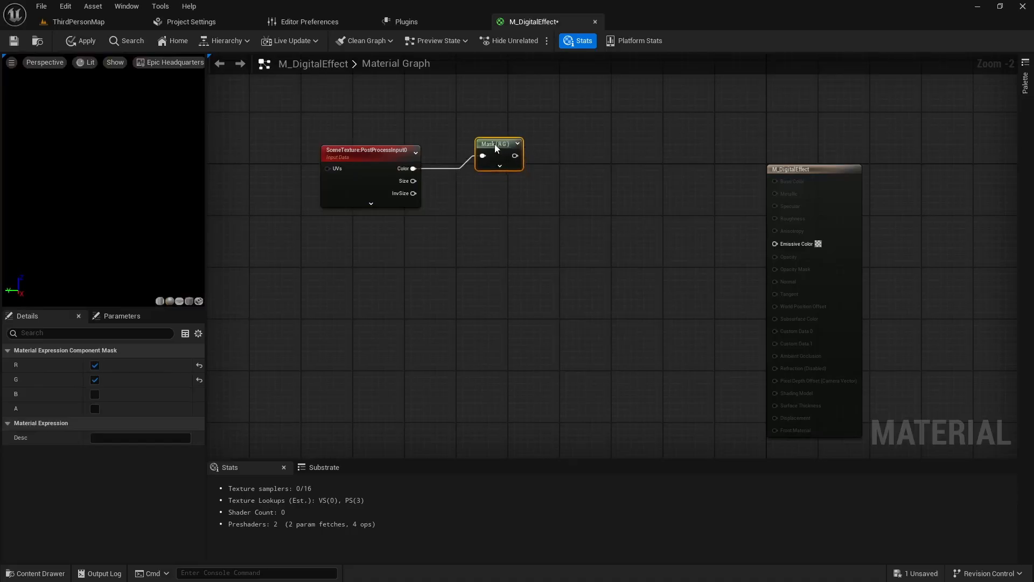
pyautogui.click(500, 165)
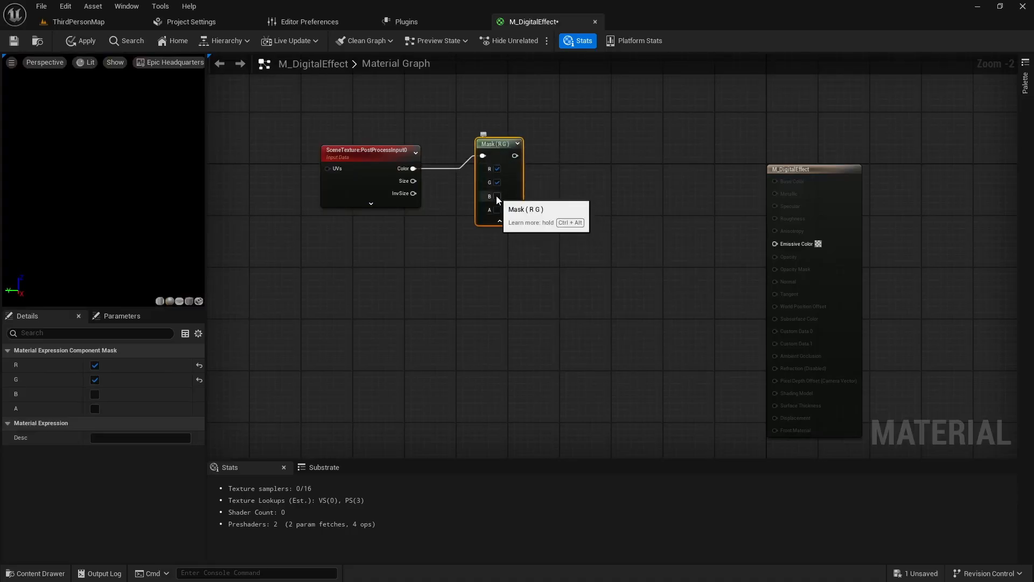
pyautogui.click(497, 196)
pyautogui.click(500, 221)
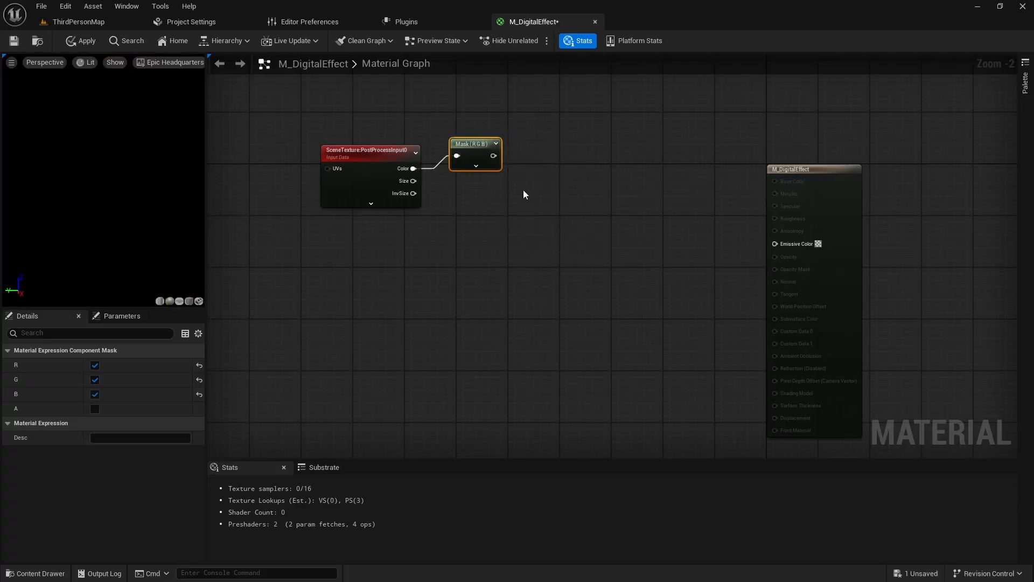
# - Add a Blend_Screen node with its Blend input fed by the RGB mask's output
pyautogui.moveTo(493, 156); pyautogui.dragTo(534, 192)
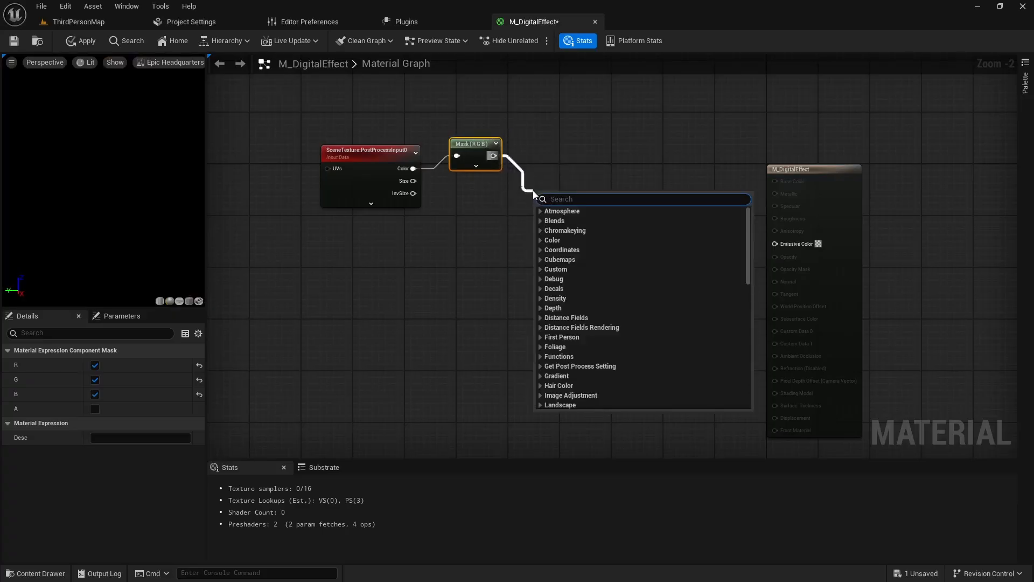
pyautogui.write('blend')
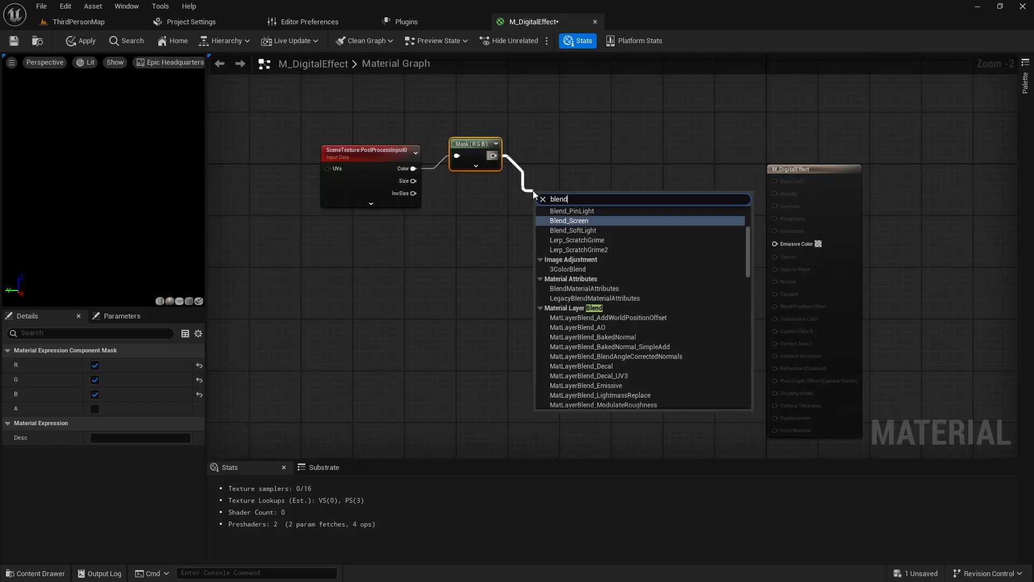
pyautogui.click(569, 221)
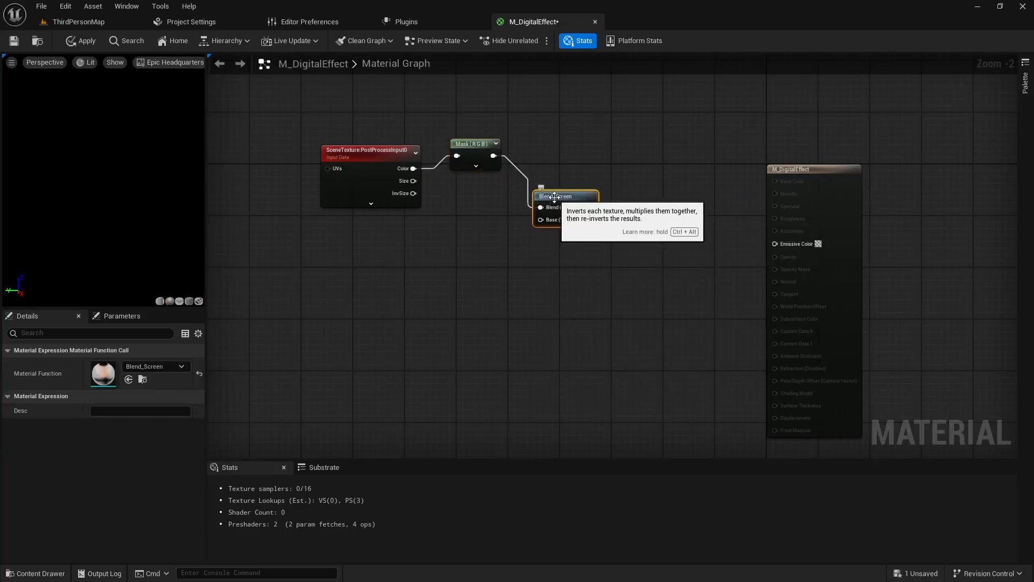
# - Add a Constant3Vector node below the mask, convert it to a parameter and name it Color
pyautogui.click(432, 236)
pyautogui.moveTo(479, 240)
pyautogui.mouseDown()
pyautogui.moveTo(450, 241)
pyautogui.moveTo(461, 234)
pyautogui.mouseUp()
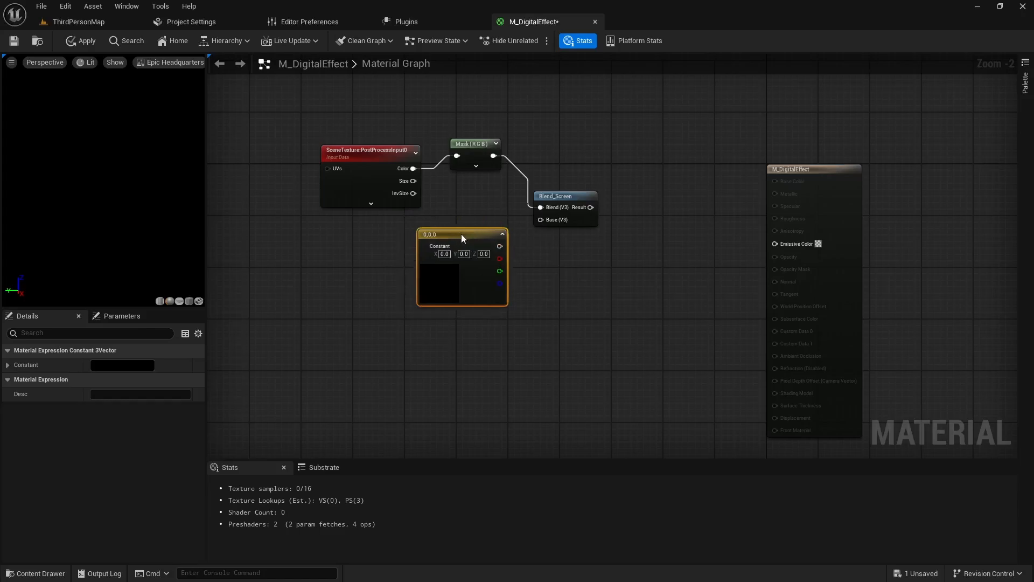
pyautogui.rightClick(461, 235)
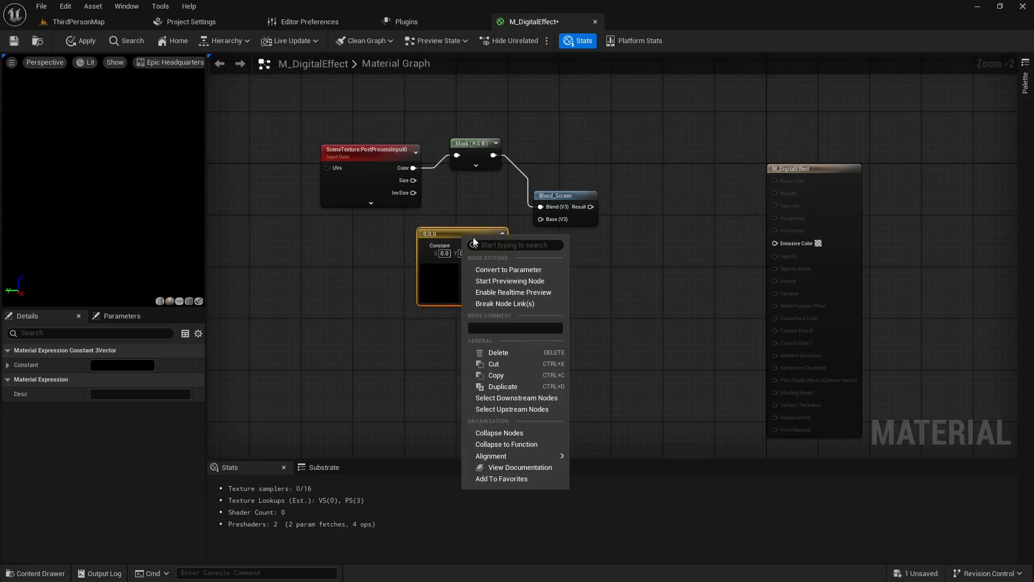
pyautogui.click(513, 270)
pyautogui.write('Color')
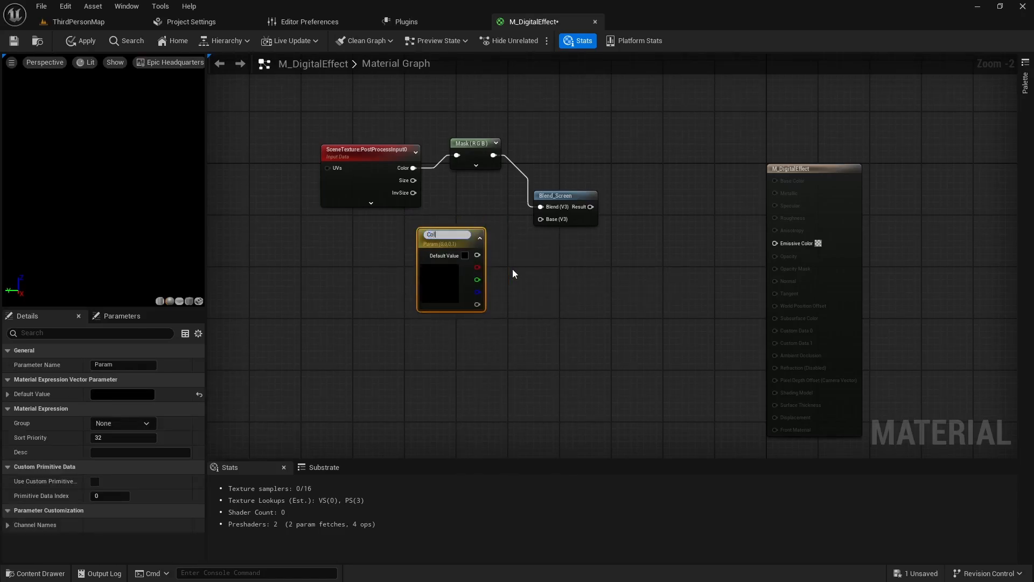
pyautogui.press('Return')
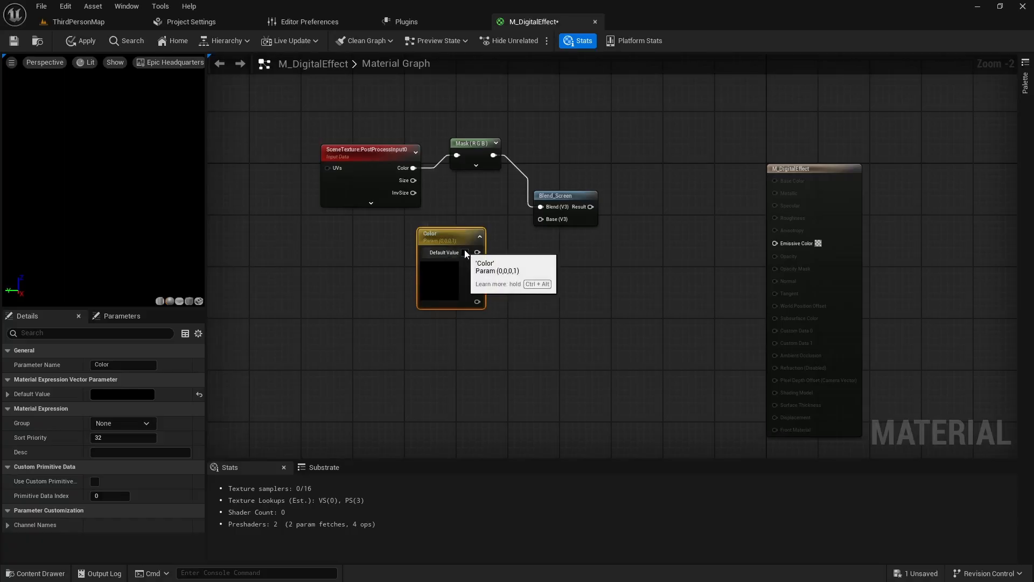
# - Connect the Color parameter to Blend_Screen's Base input and Blend_Screen's Result to the material's Emissive Color
pyautogui.moveTo(477, 253); pyautogui.dragTo(479, 255)
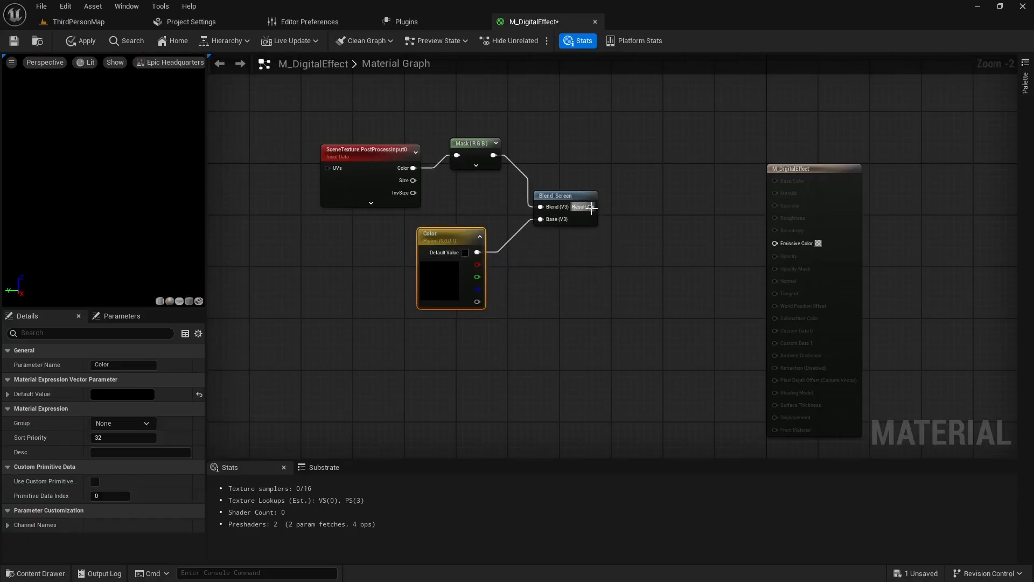
pyautogui.moveTo(591, 207); pyautogui.dragTo(781, 248)
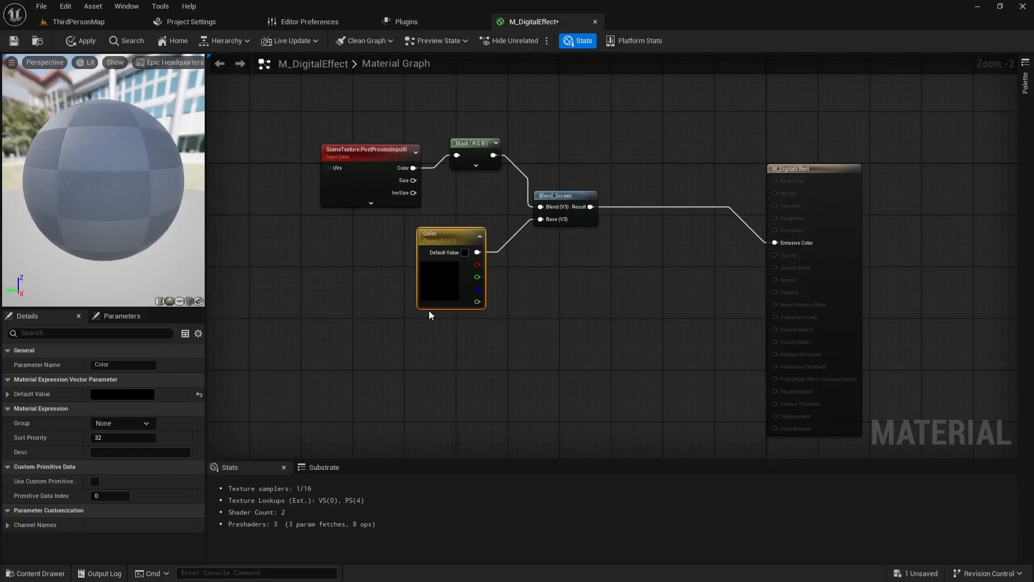
# - Enclose the SceneTexture, Mask, Color and Blend_Screen nodes in a comment titled "Acquire Screen Image"
pyautogui.moveTo(279, 136); pyautogui.dragTo(612, 305)
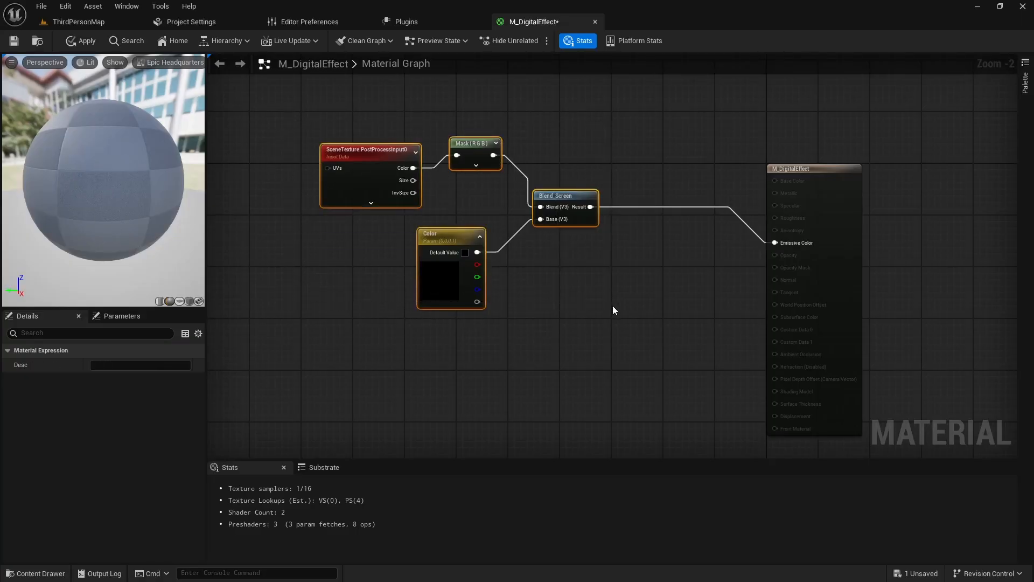
pyautogui.press('c')
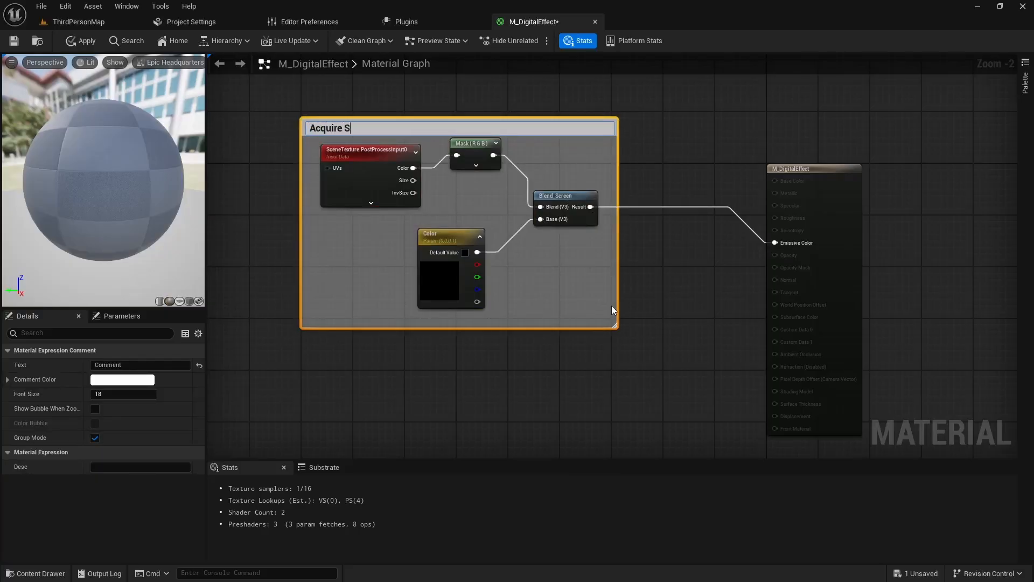
pyautogui.write('Acquire Screen Image')
pyautogui.press('Return')
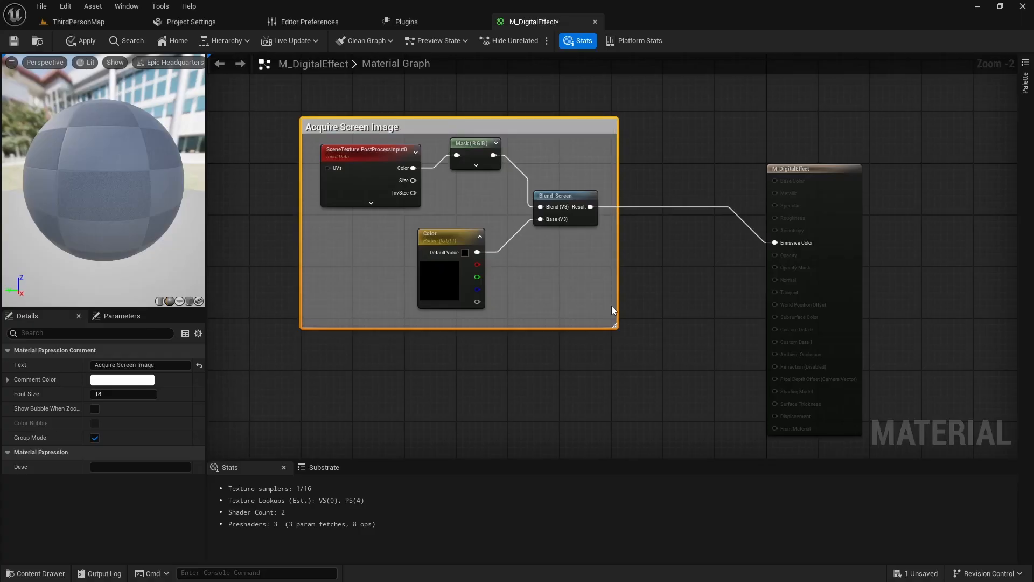
# - Spread the Acquire Screen Image comment group and the material output node farther apart to make room for more nodes
pyautogui.moveTo(570, 377); pyautogui.dragTo(625, 344, button='right')
pyautogui.scroll(-1, 686, 405)
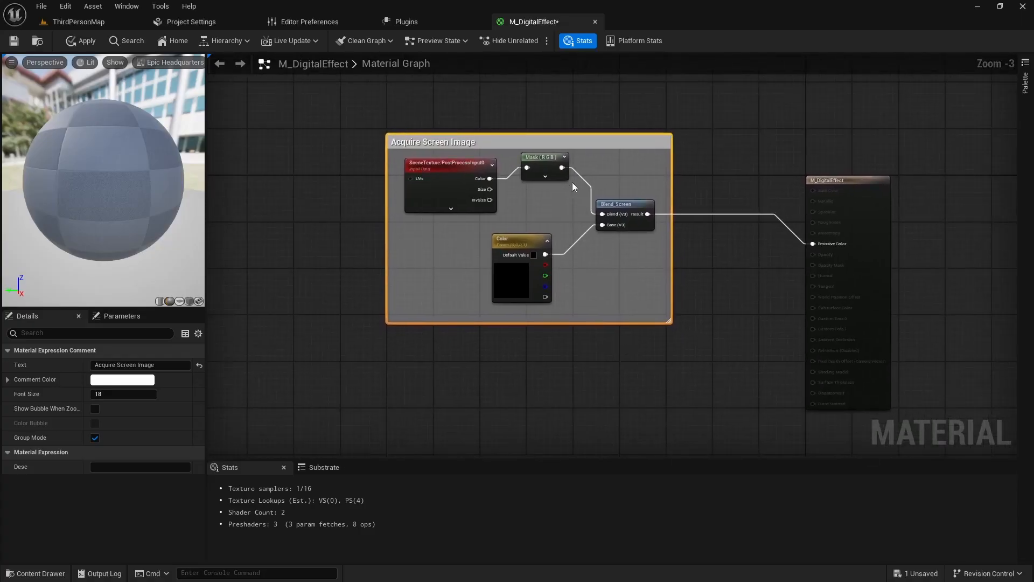
pyautogui.moveTo(523, 140); pyautogui.dragTo(323, 153)
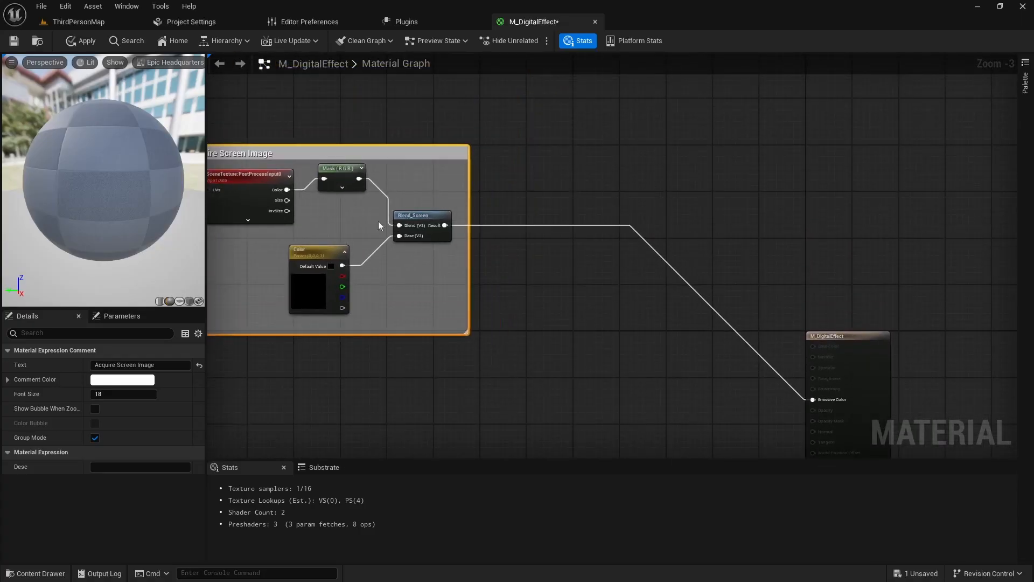
pyautogui.moveTo(446, 388); pyautogui.dragTo(637, 315, button='right')
pyautogui.moveTo(566, 89); pyautogui.dragTo(466, 108)
pyautogui.moveTo(635, 310); pyautogui.dragTo(576, 220, button='right')
pyautogui.scroll(-1, 514, 290)
pyautogui.moveTo(511, 291)
pyautogui.mouseDown(button='right')
pyautogui.moveTo(542, 290)
pyautogui.moveTo(529, 296)
pyautogui.mouseUp(button='right')
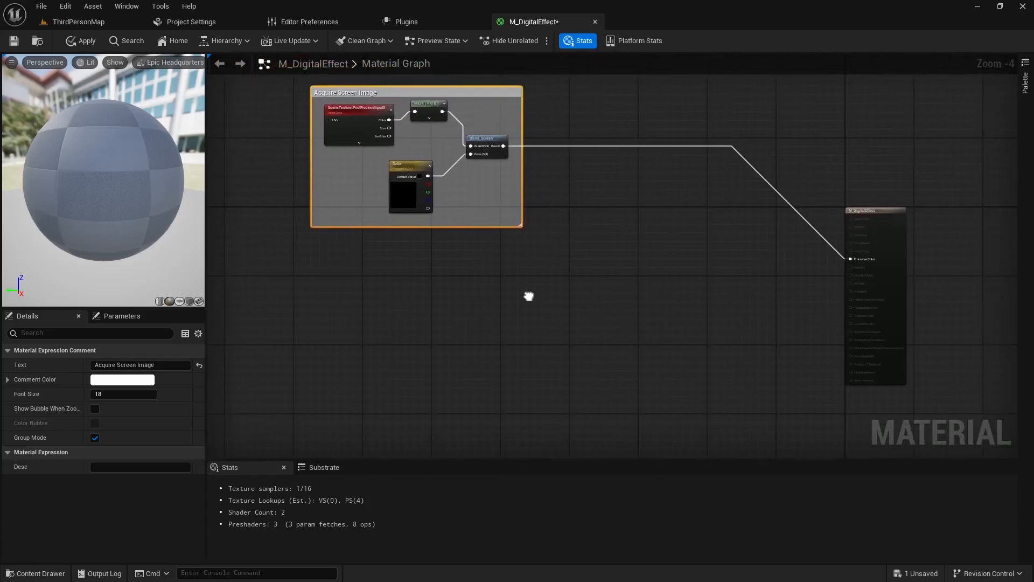
# - Add a ScreenPosition node in the empty area below the Acquire Screen Image group
pyautogui.moveTo(457, 341); pyautogui.dragTo(446, 269, button='right')
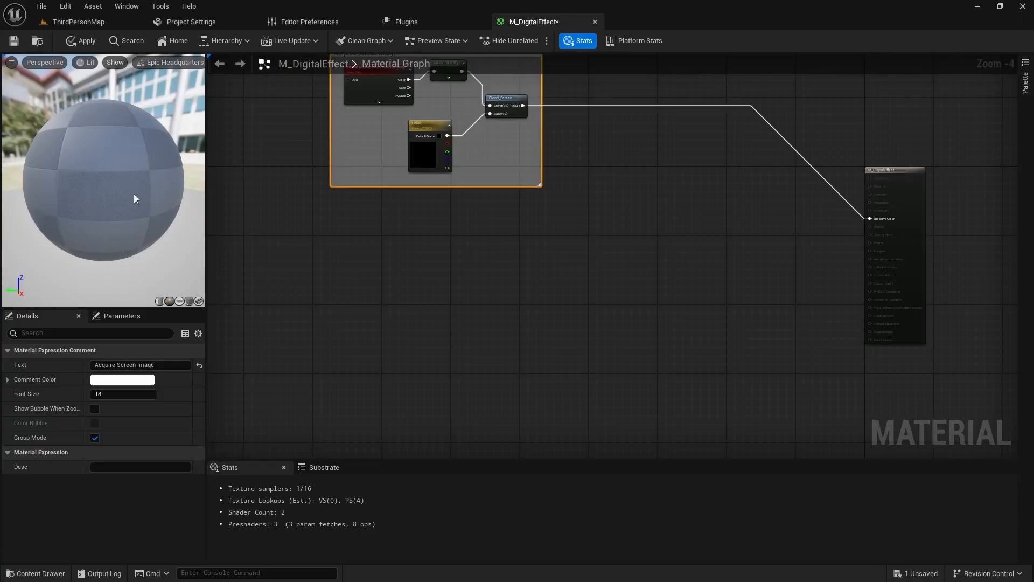
pyautogui.rightClick(363, 255)
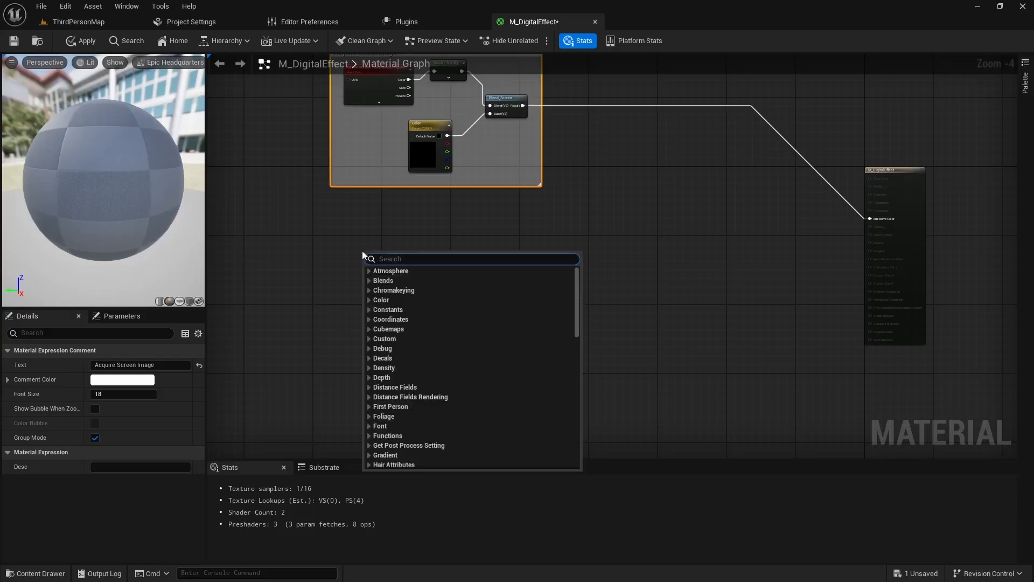
pyautogui.write('screenp')
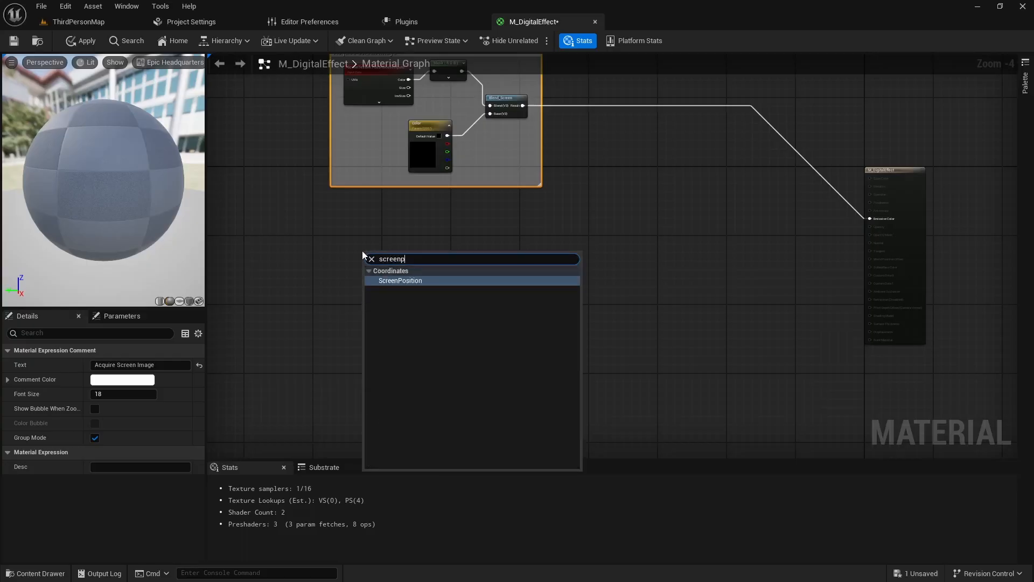
pyautogui.press('Return')
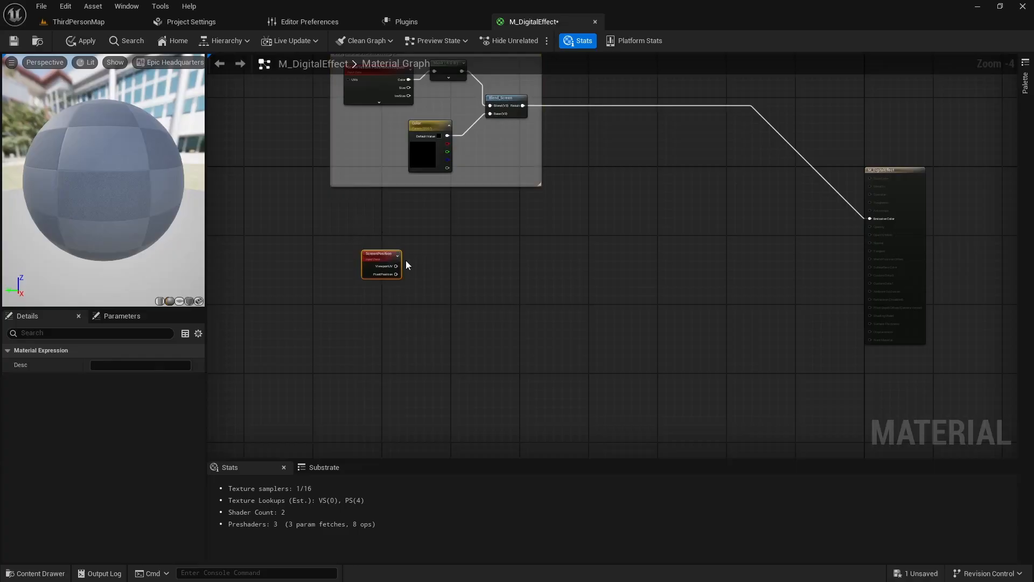
# - Add a BreakOutFloat2Components node fed by the ScreenPosition node's ViewportUV output
pyautogui.scroll(2, 396, 266)
pyautogui.moveTo(395, 265); pyautogui.dragTo(437, 250)
pyautogui.write('break')
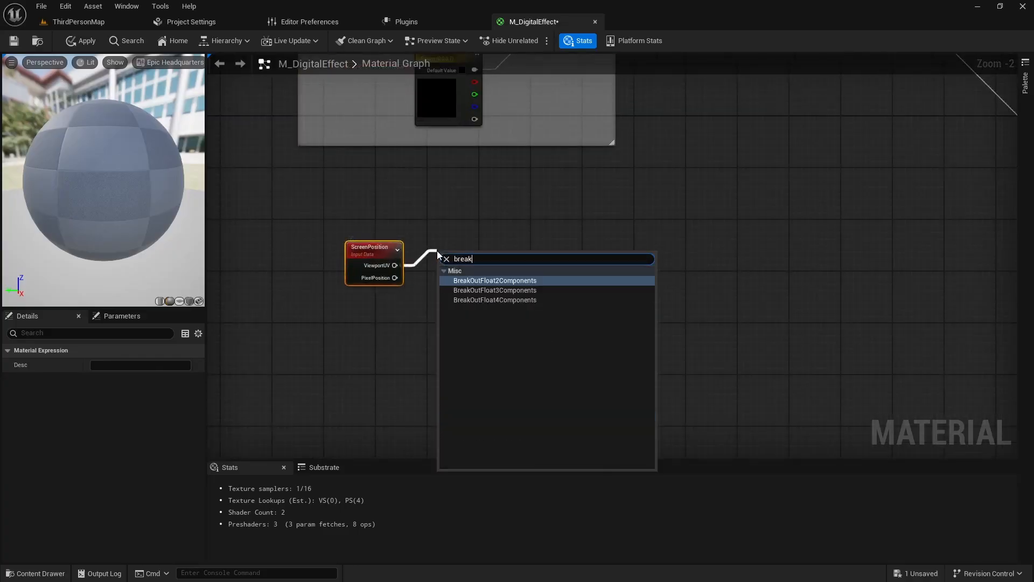
pyautogui.click(506, 281)
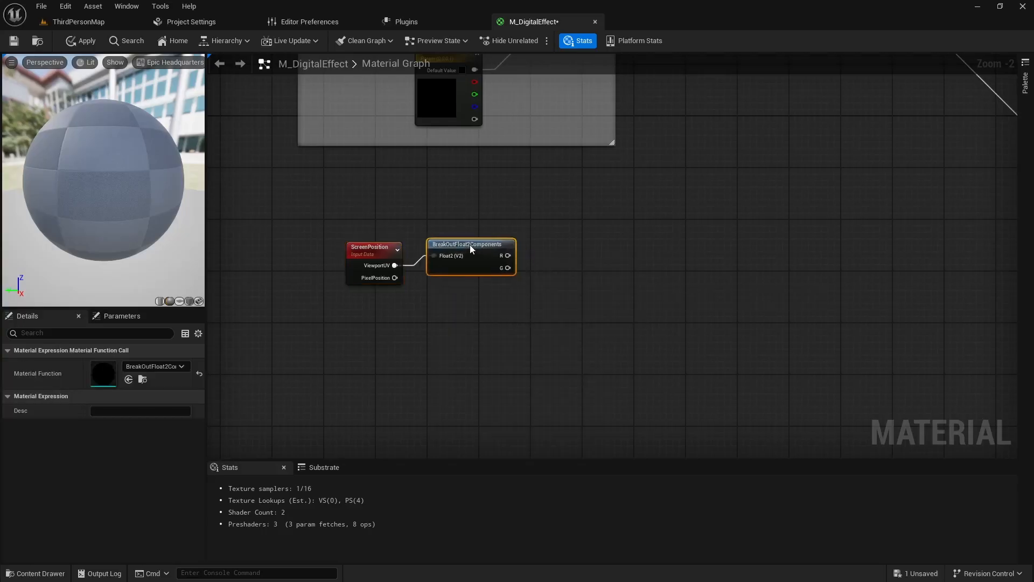
# - Add a scalar parameter named Lines below the BreakOutFloat2Components node
pyautogui.moveTo(466, 313); pyautogui.dragTo(451, 257, button='right')
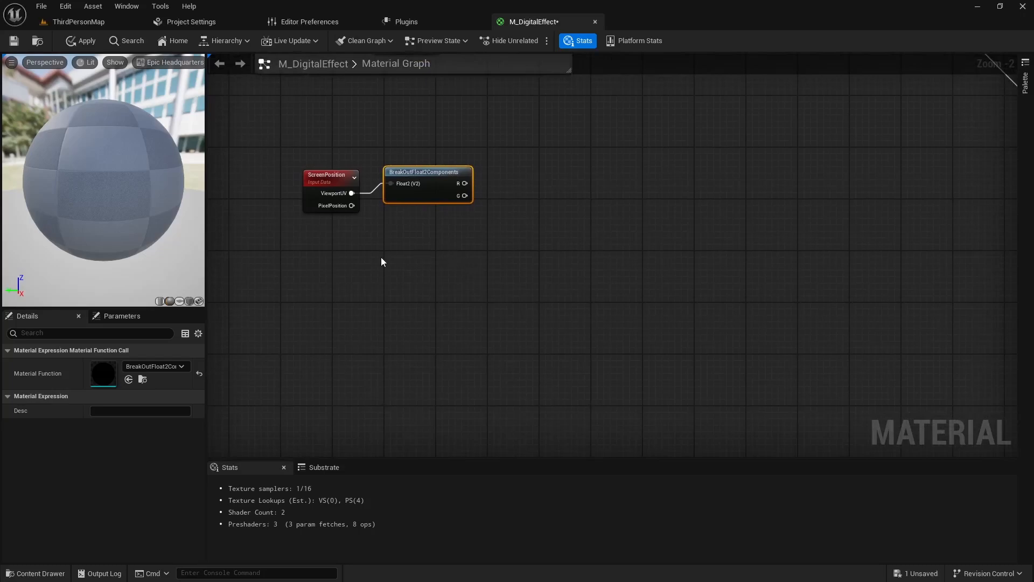
pyautogui.click(367, 244)
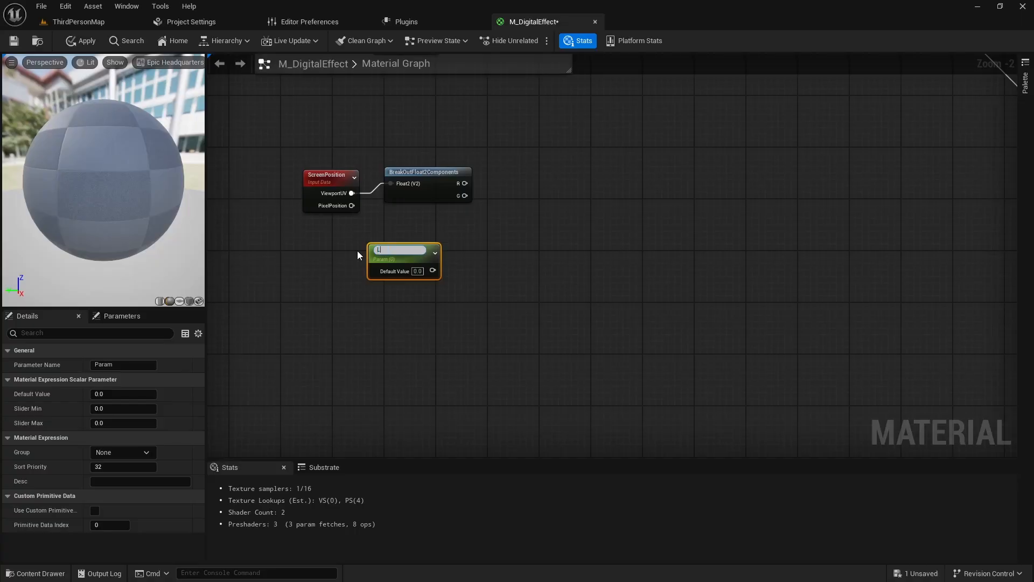
pyautogui.press('Return')
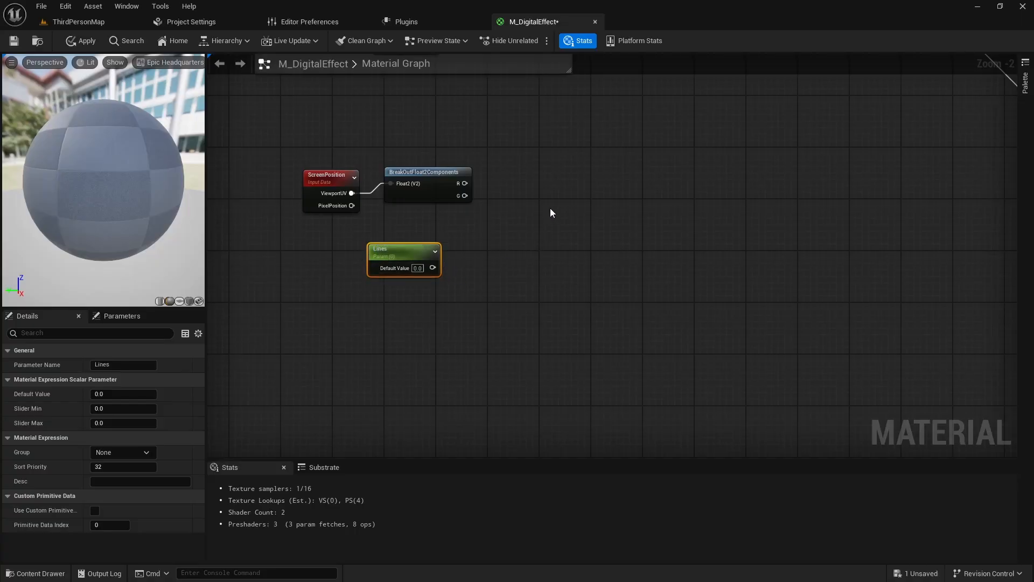
# - Add a Multiply node with the Lines parameter in its B input, and feed its result into a Frac node placed beside it
pyautogui.click(561, 193)
pyautogui.moveTo(582, 195); pyautogui.dragTo(566, 201)
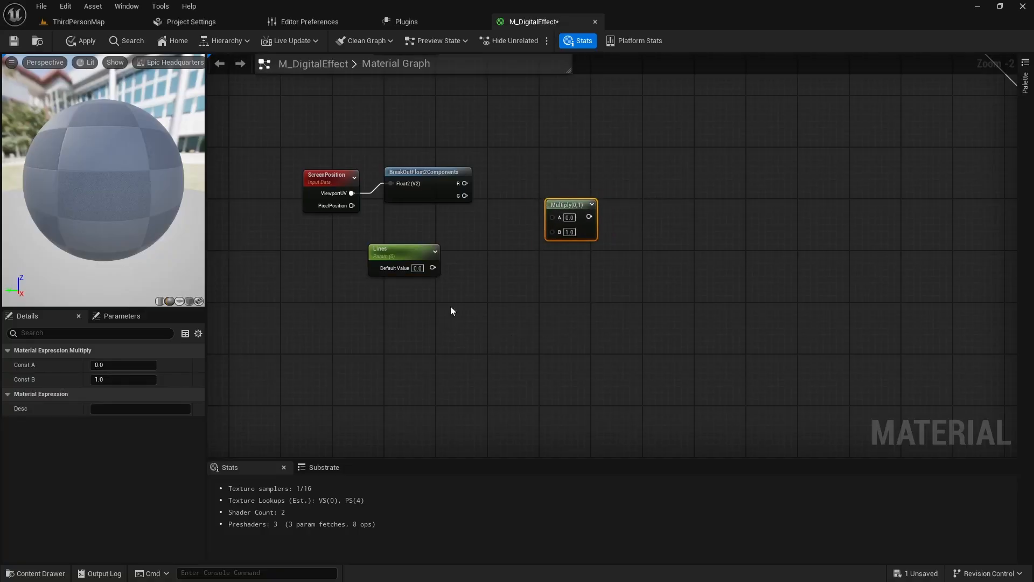
pyautogui.moveTo(433, 268); pyautogui.dragTo(649, 239)
pyautogui.write('frac')
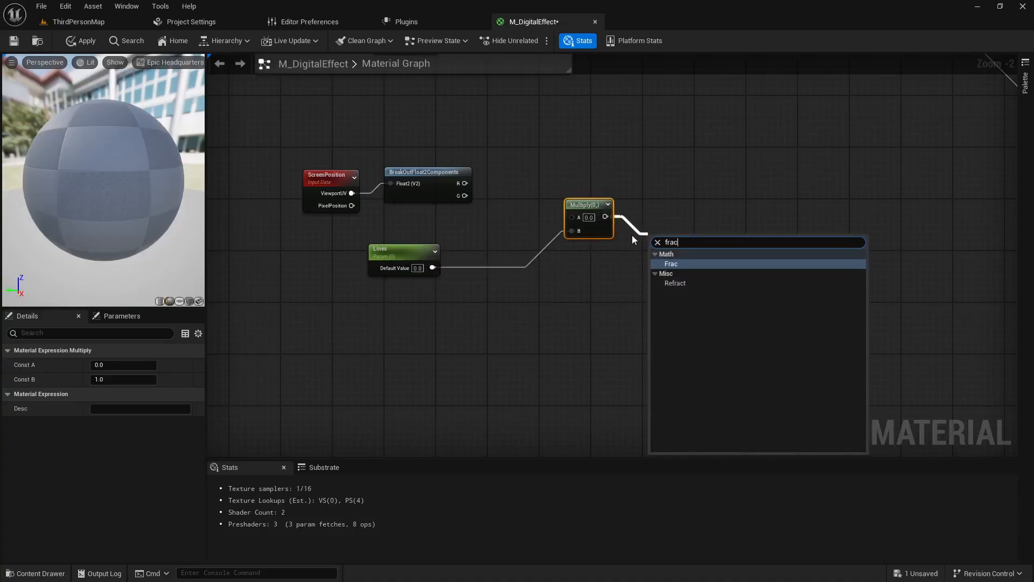
pyautogui.press('Return')
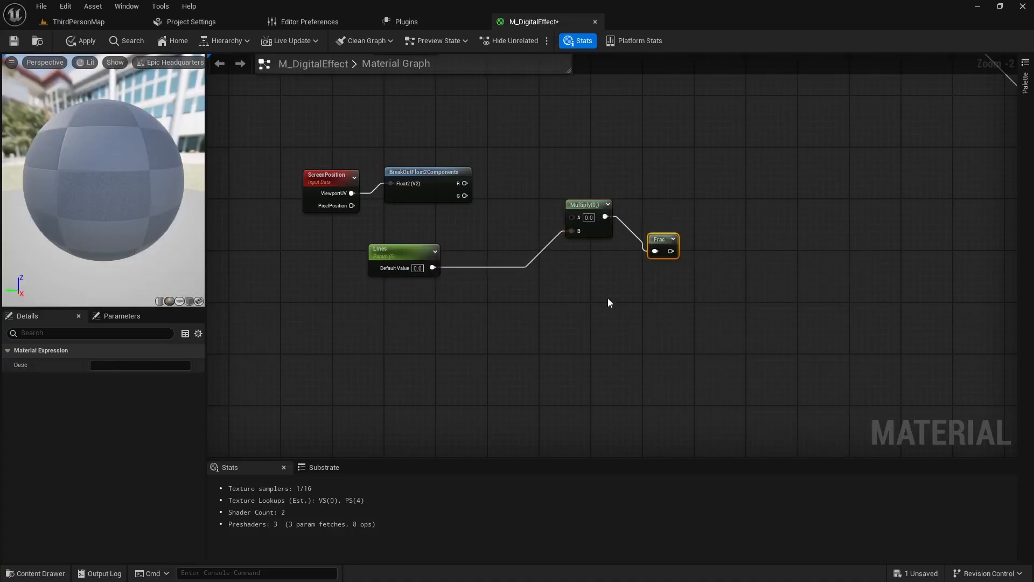
pyautogui.moveTo(664, 247); pyautogui.dragTo(647, 219)
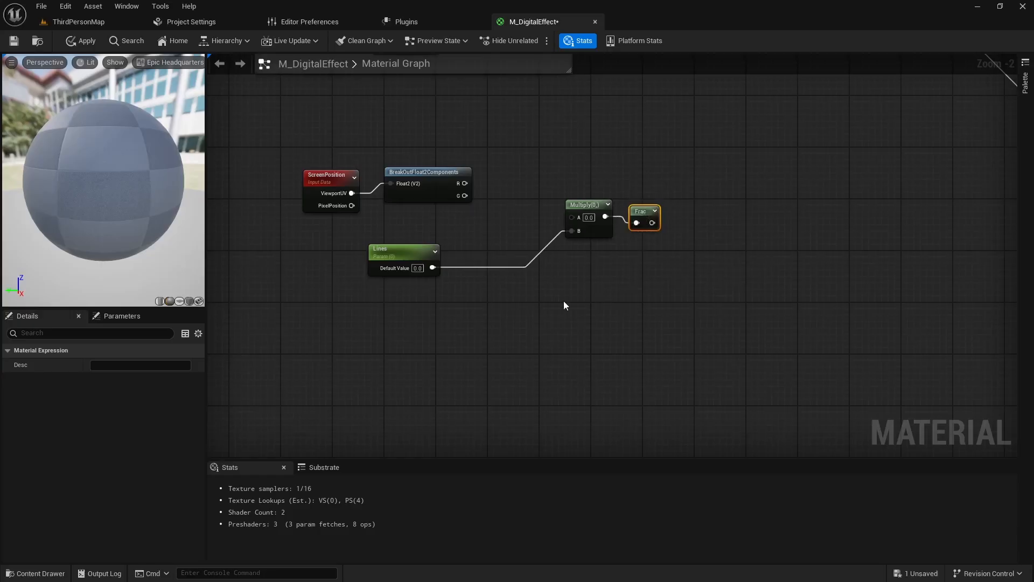
# - Add an Add node taking BreakOutFloat2Components' G output in its A input, and connect its result to the Multiply node's A input
pyautogui.moveTo(564, 301); pyautogui.dragTo(634, 254, button='right')
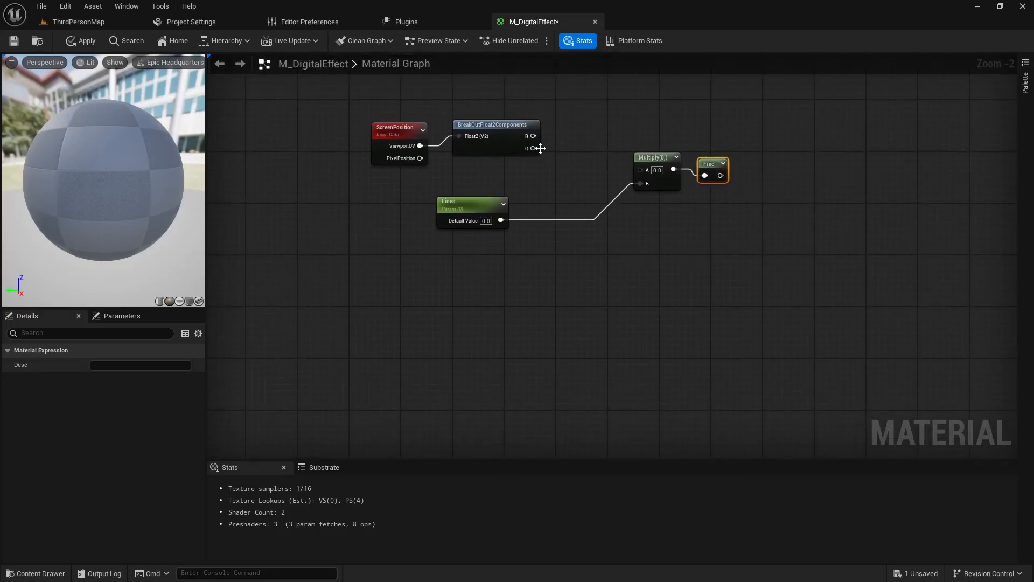
pyautogui.click(577, 238)
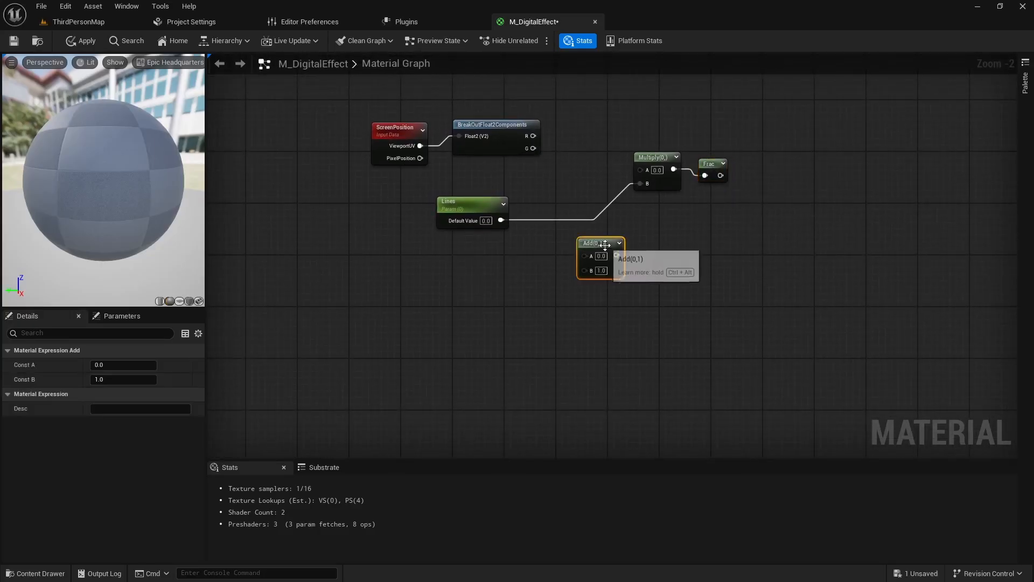
pyautogui.moveTo(600, 241); pyautogui.dragTo(594, 240)
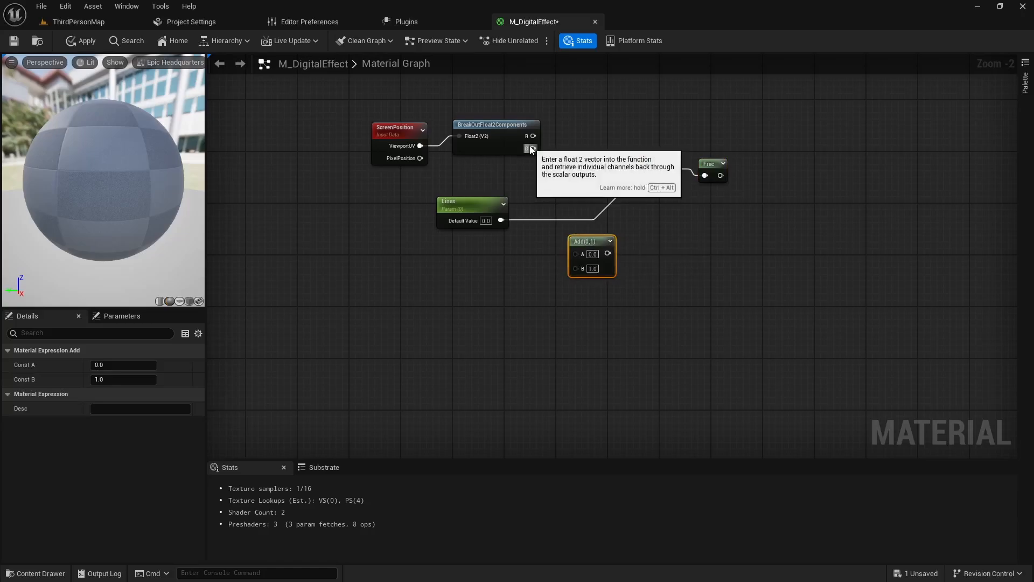
pyautogui.moveTo(530, 148); pyautogui.dragTo(640, 170)
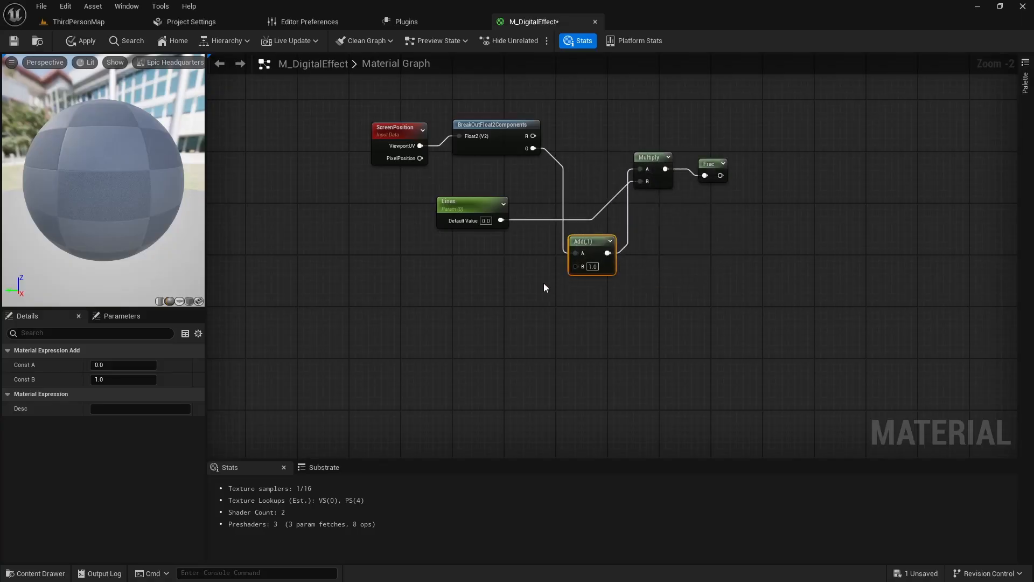
# - Add a second Multiply node between the Acquire Screen Image group and the material output
pyautogui.moveTo(543, 291); pyautogui.dragTo(486, 373, button='right')
pyautogui.scroll(-1, 671, 264)
pyautogui.moveTo(670, 264); pyautogui.dragTo(550, 306, button='right')
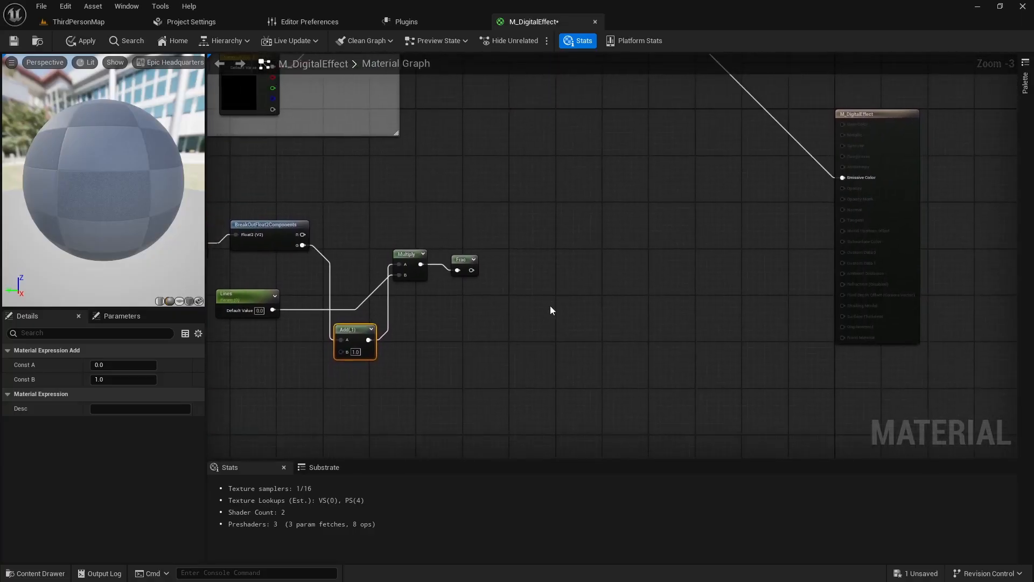
pyautogui.moveTo(623, 250); pyautogui.dragTo(600, 302, button='right')
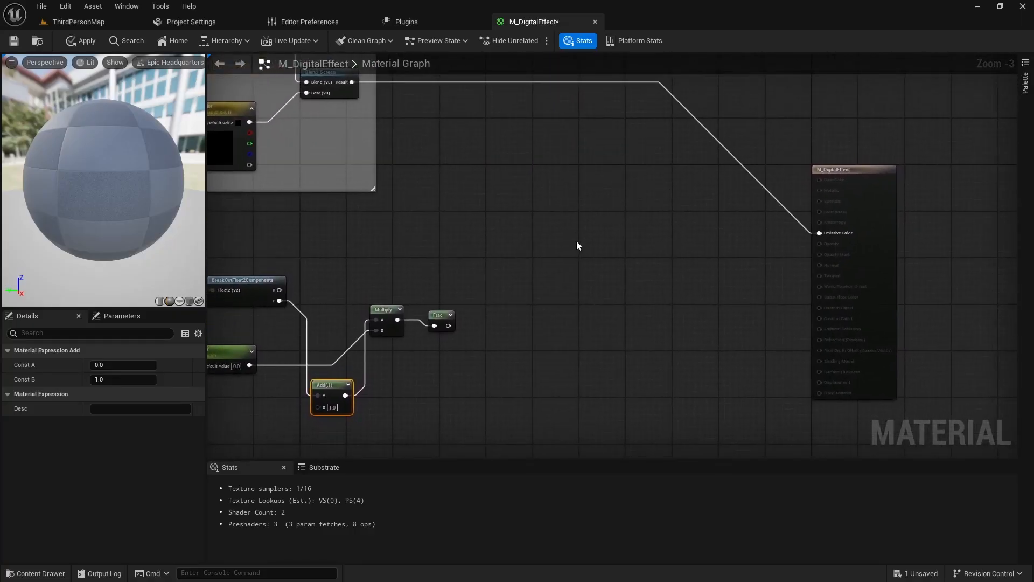
pyautogui.click(603, 184)
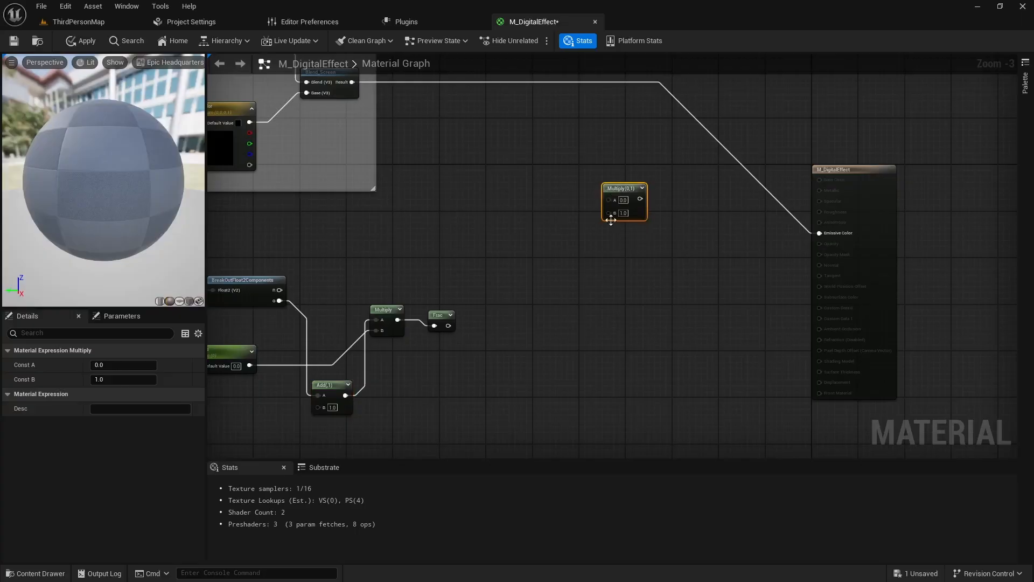
# - Connect the Blend_Screen result and the Frac output to the new Multiply's A and B inputs, and its output to Emissive Color
pyautogui.moveTo(351, 82); pyautogui.dragTo(609, 199)
pyautogui.moveTo(448, 326); pyautogui.dragTo(820, 234)
pyautogui.moveTo(473, 370); pyautogui.dragTo(596, 340, button='right')
pyautogui.moveTo(515, 370); pyautogui.dragTo(599, 347, button='right')
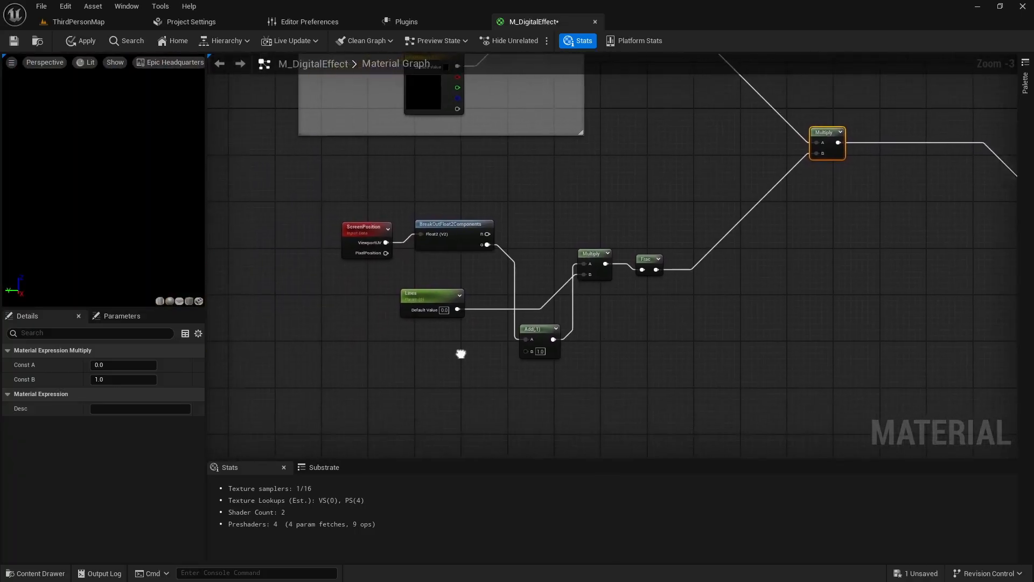
# - Set the Lines parameter's default value to 2
pyautogui.click(443, 311)
pyautogui.write('2')
pyautogui.press('Return')
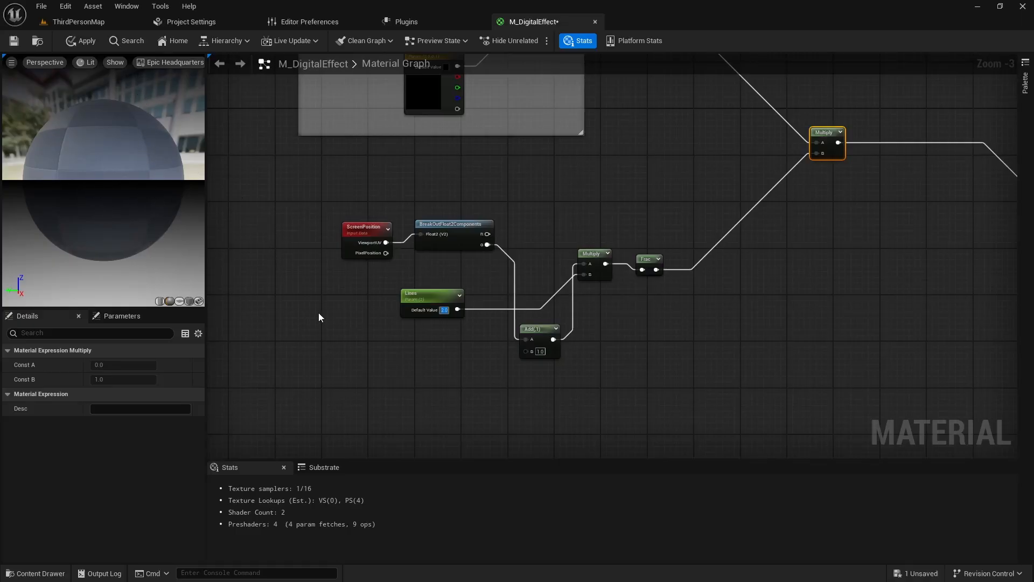
# - Add a Time node below the Lines parameter and feed it into the A input of a new Multiply node beside it
pyautogui.moveTo(337, 337); pyautogui.dragTo(502, 319, button='right')
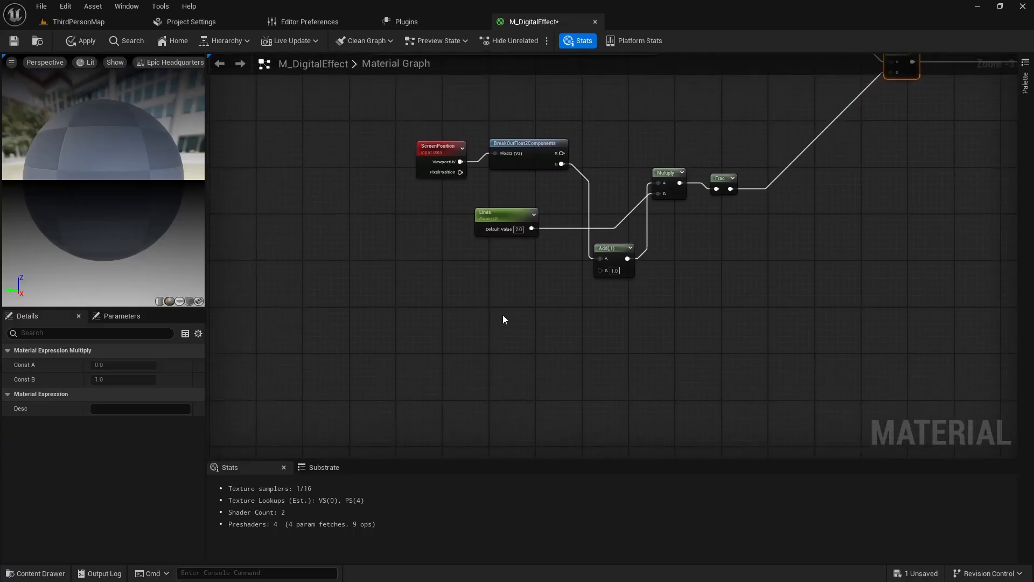
pyautogui.rightClick(431, 283)
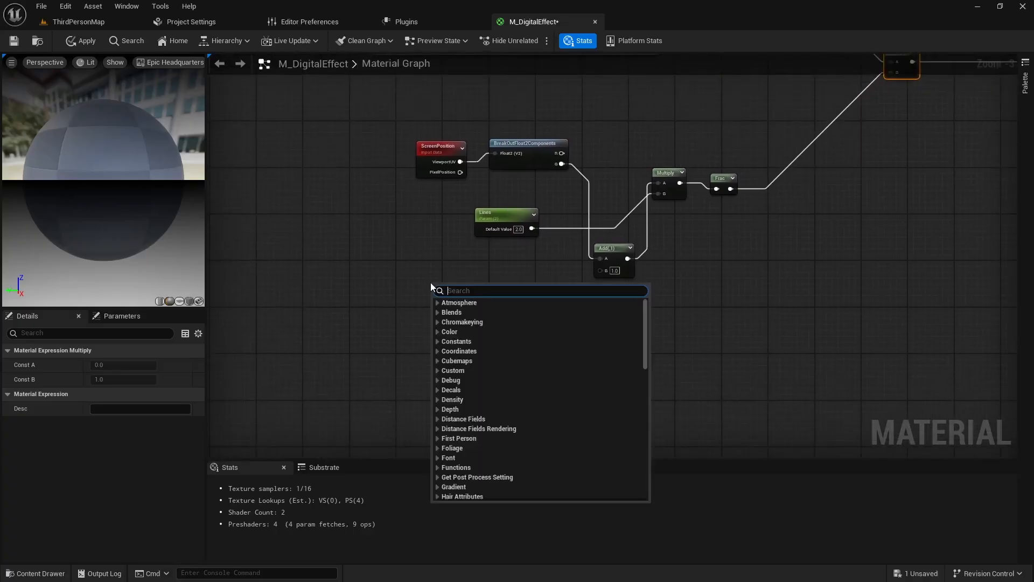
pyautogui.write('time')
pyautogui.press('Return')
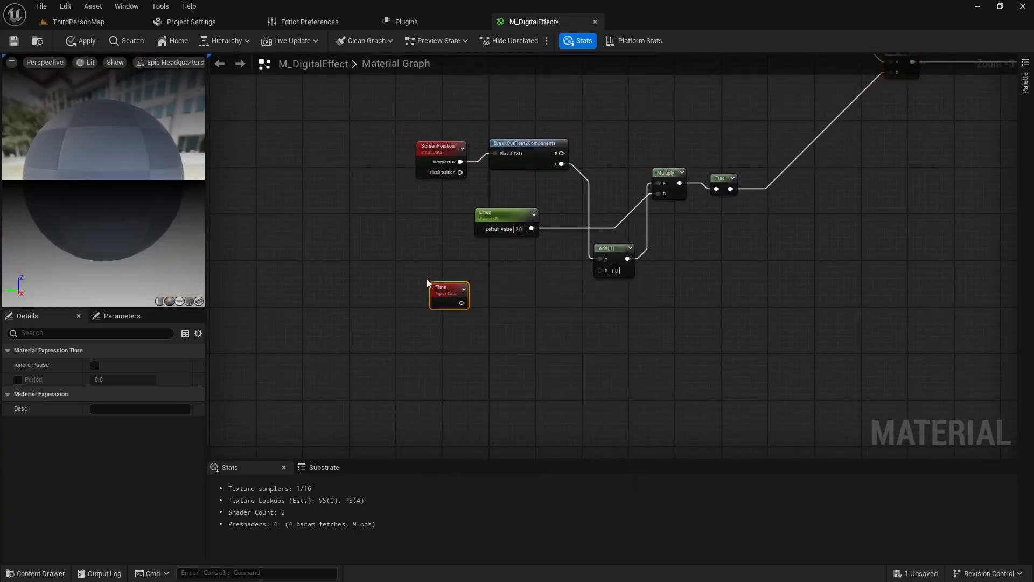
pyautogui.click(538, 290)
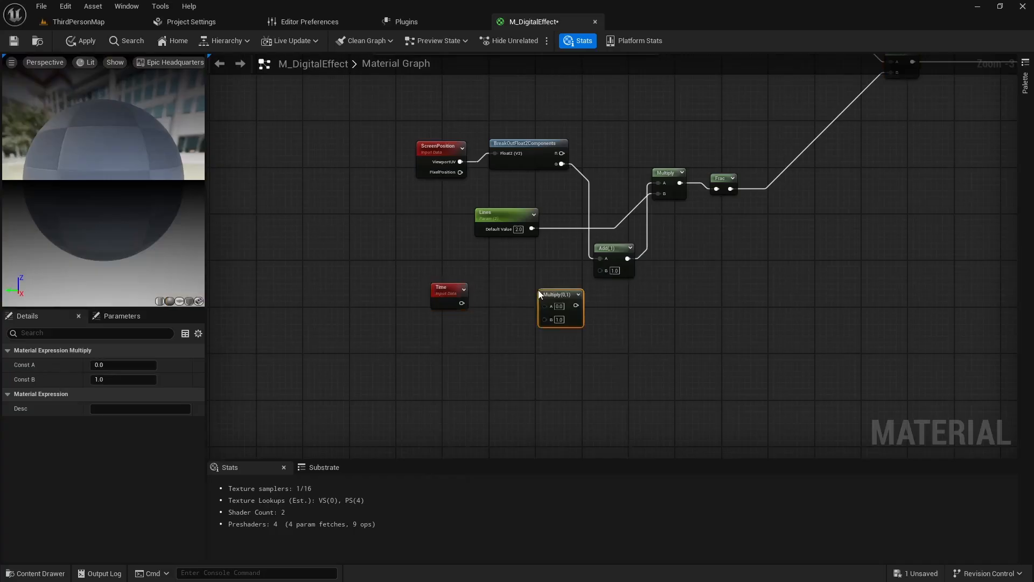
pyautogui.moveTo(554, 297); pyautogui.dragTo(530, 305)
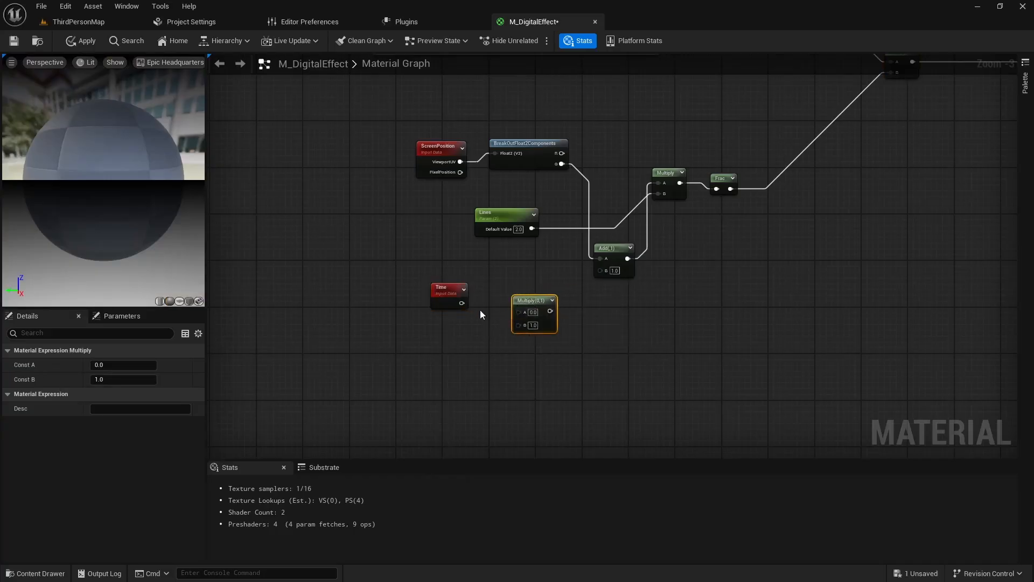
pyautogui.moveTo(462, 303); pyautogui.dragTo(518, 312)
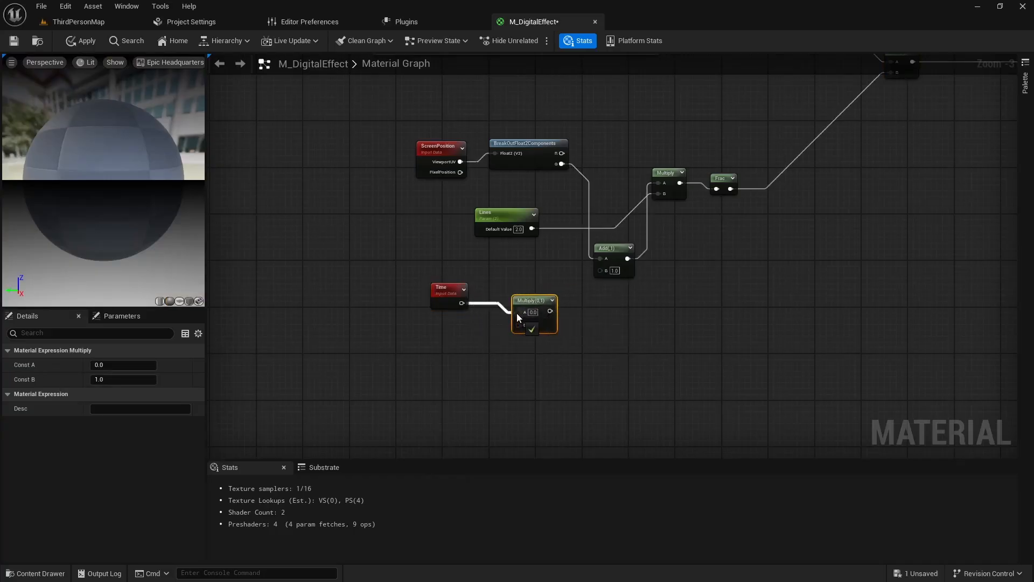
# - Add a scalar parameter named Speed below the Time node and connect it to that Multiply's B input
pyautogui.click(453, 347)
pyautogui.write('ss')
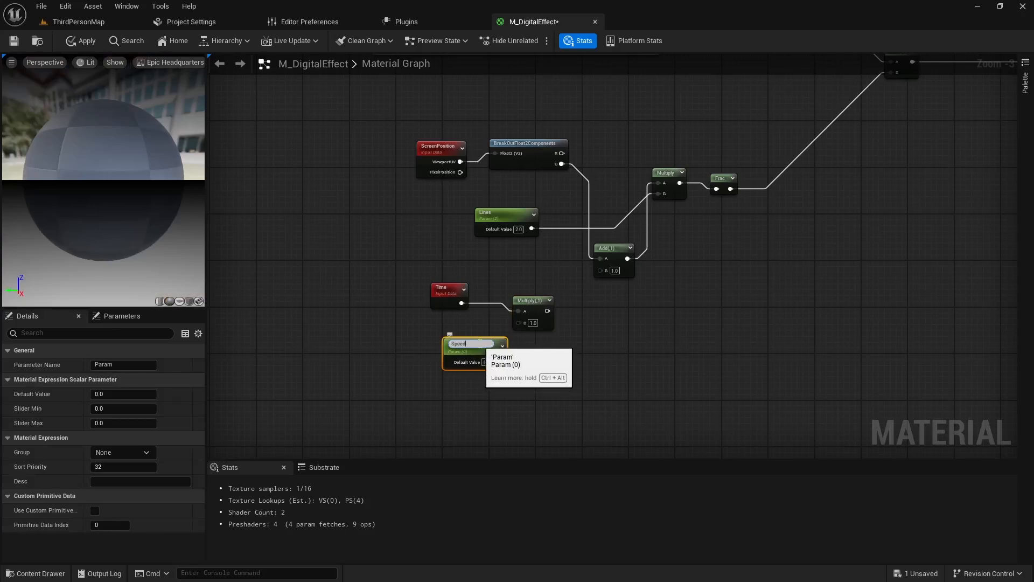
pyautogui.write('eed')
pyautogui.press('Return')
pyautogui.moveTo(479, 344); pyautogui.dragTo(520, 321)
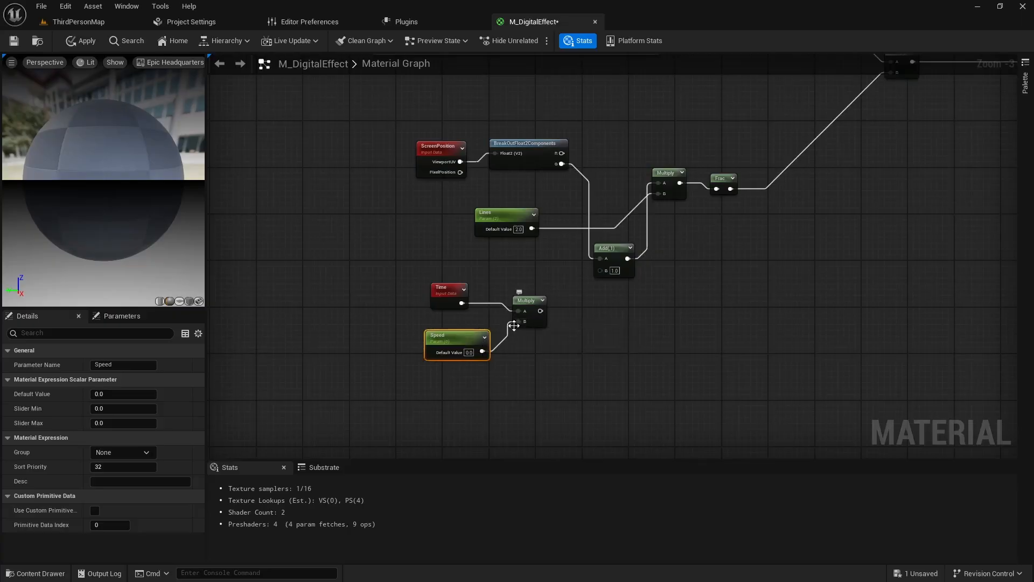
# - Set the Speed parameter's default value to 0.1 and connect the Time and Speed Multiply's result to the Add node's B input
pyautogui.click(470, 352)
pyautogui.write('0.1')
pyautogui.press('Return')
pyautogui.moveTo(540, 310); pyautogui.dragTo(602, 274)
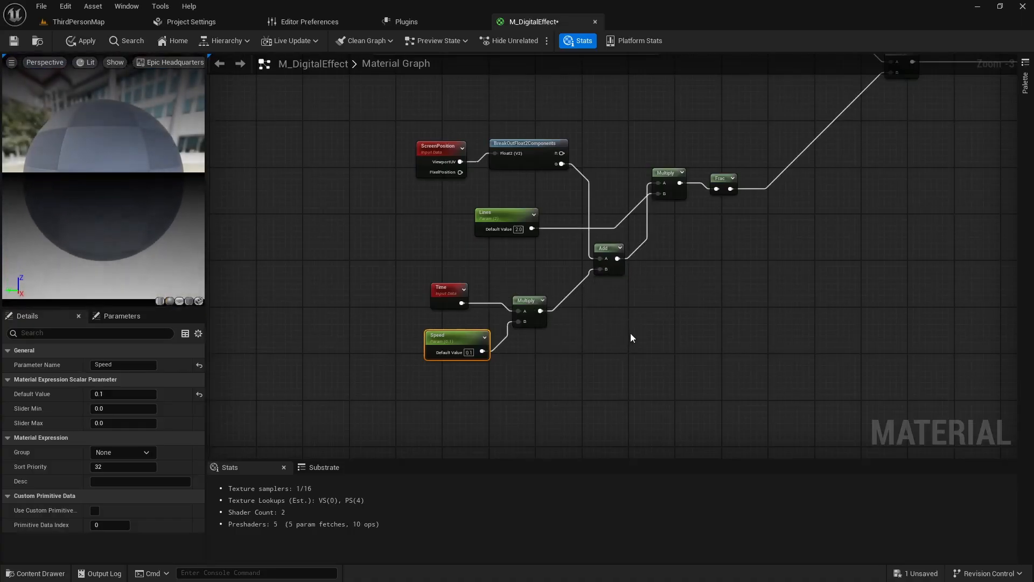
# - Move the Time, Speed and Multiply nodes closer to the Add node, and ScreenPosition and BreakOutFloat2Components closer to the Lines parameter
pyautogui.scroll(-2, 630, 333)
pyautogui.scroll(2, 475, 349)
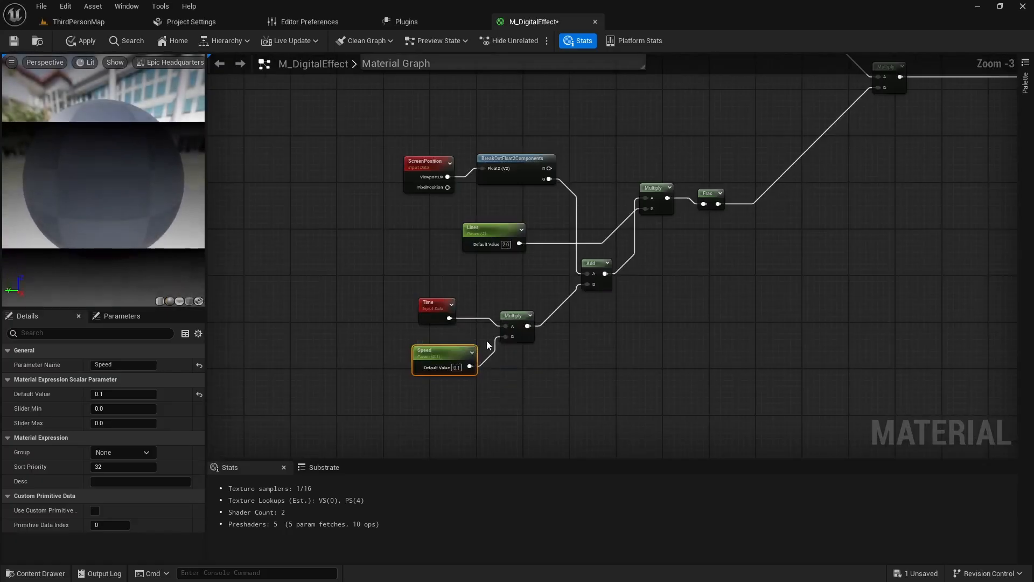
pyautogui.moveTo(386, 295); pyautogui.dragTo(553, 292)
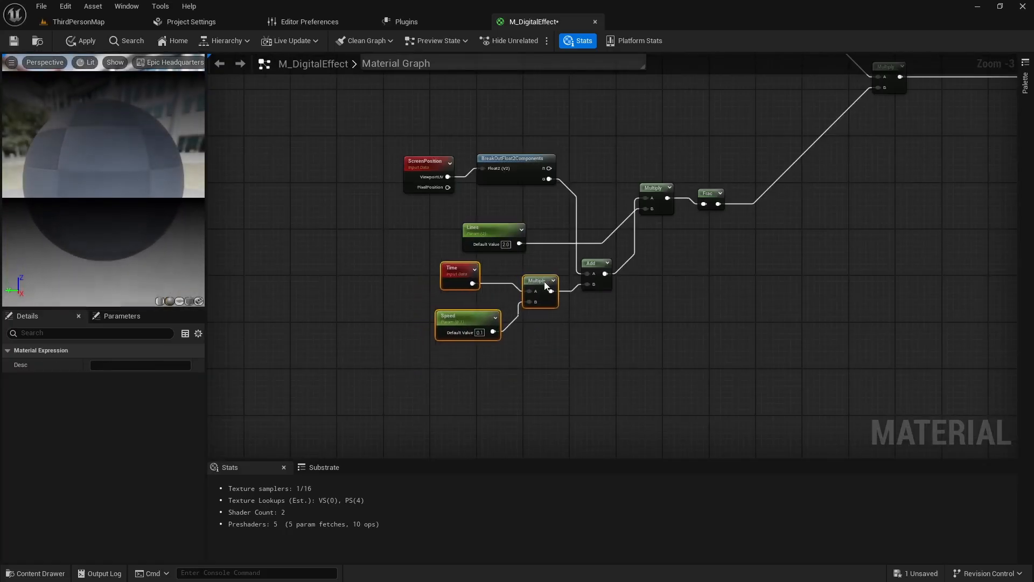
pyautogui.moveTo(586, 337); pyautogui.dragTo(497, 390, button='right')
pyautogui.scroll(1, 496, 390)
pyautogui.moveTo(293, 166); pyautogui.dragTo(420, 233)
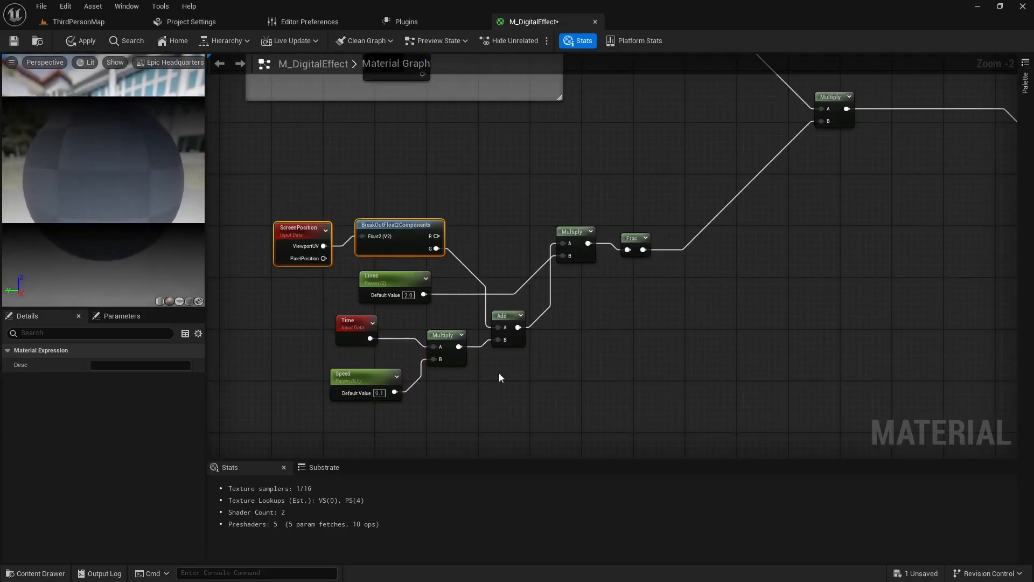
pyautogui.moveTo(499, 372); pyautogui.dragTo(572, 377, button='right')
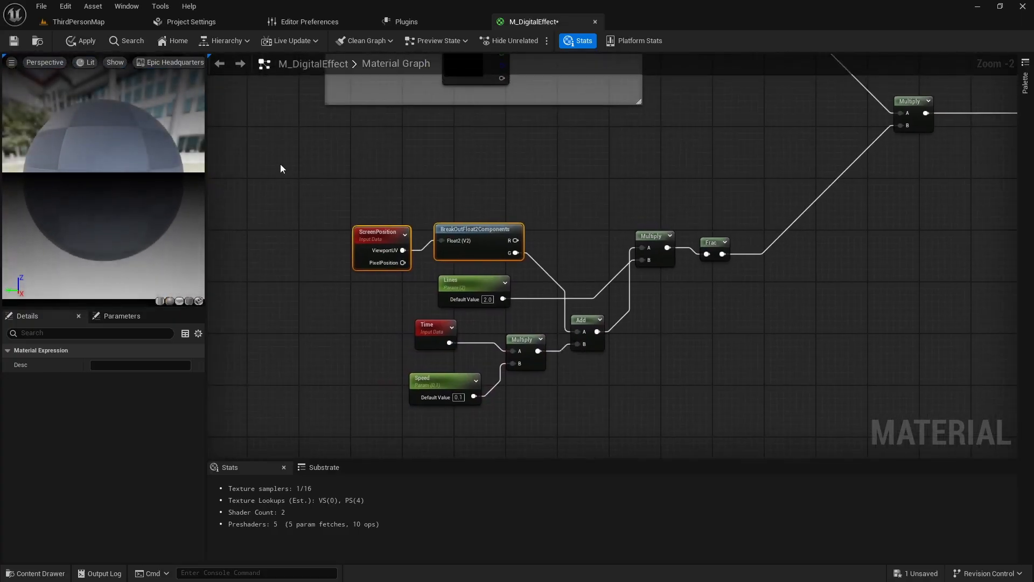
# - Group the nodes from ScreenPosition through Frac in a comment titled "Lines and Movement" and place it below the upper comment box
pyautogui.moveTo(306, 182); pyautogui.dragTo(703, 427)
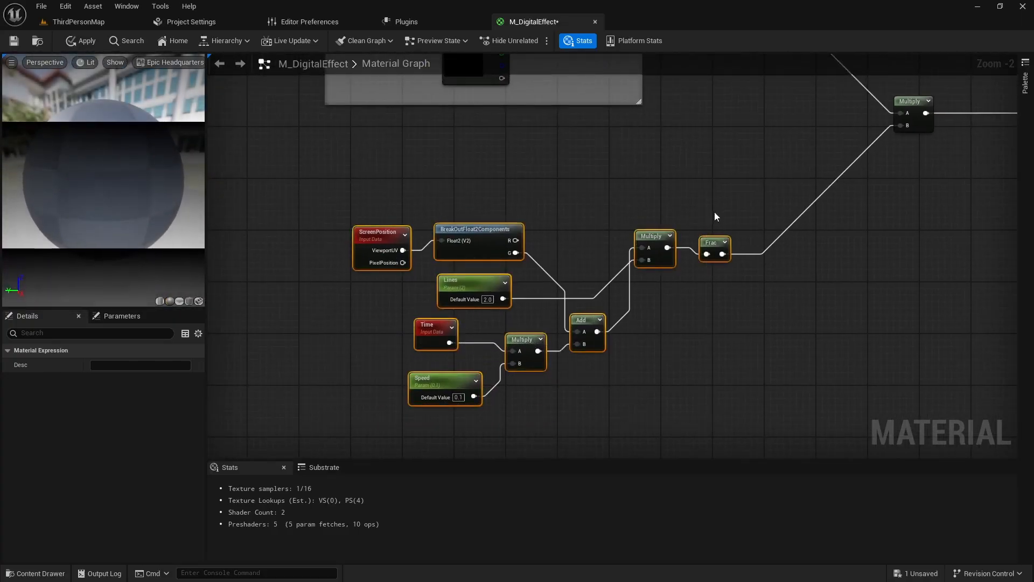
pyautogui.moveTo(712, 245); pyautogui.dragTo(654, 210)
pyautogui.press('c')
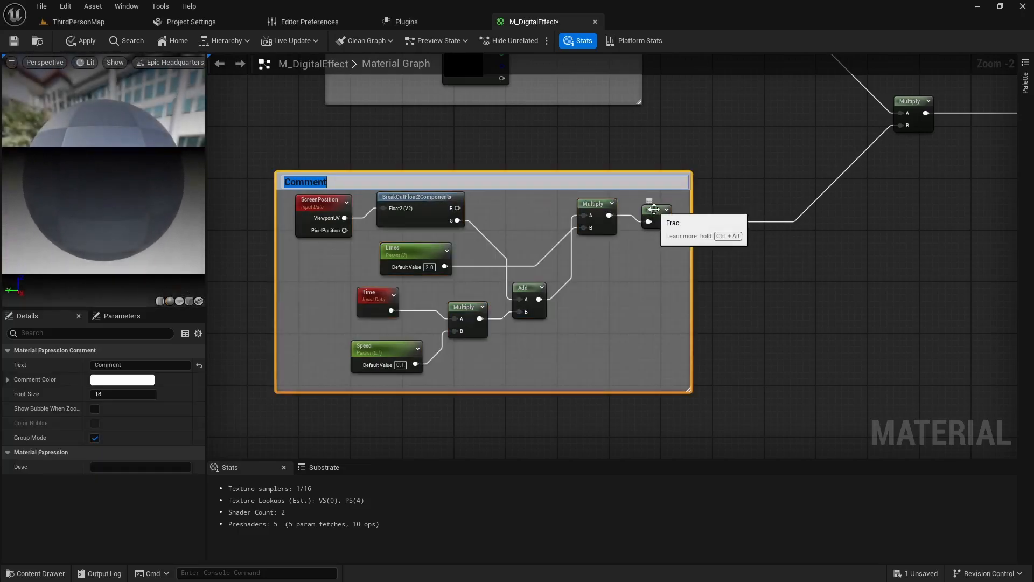
pyautogui.write('Lines and')
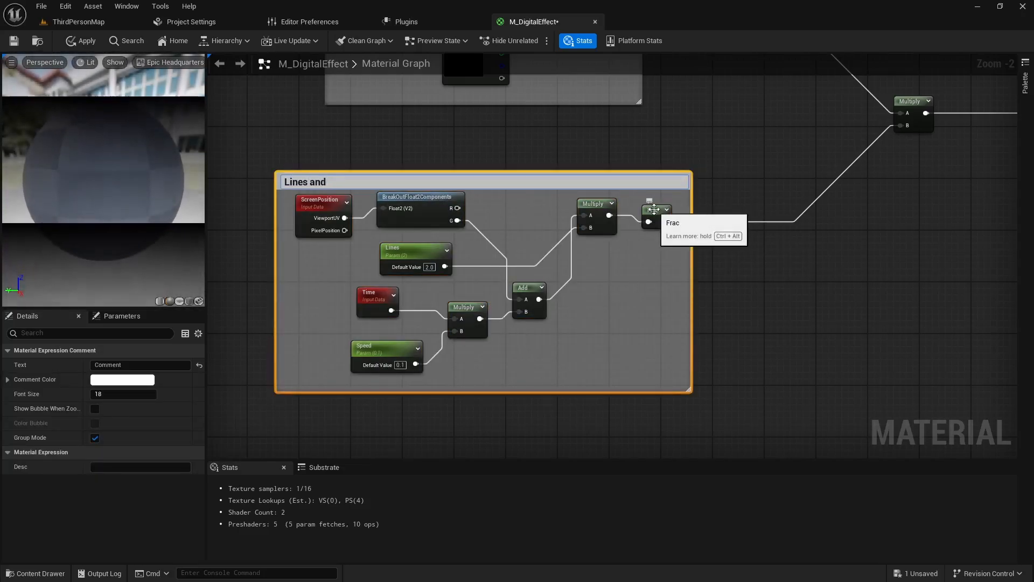
pyautogui.write(' Movement')
pyautogui.press('Return')
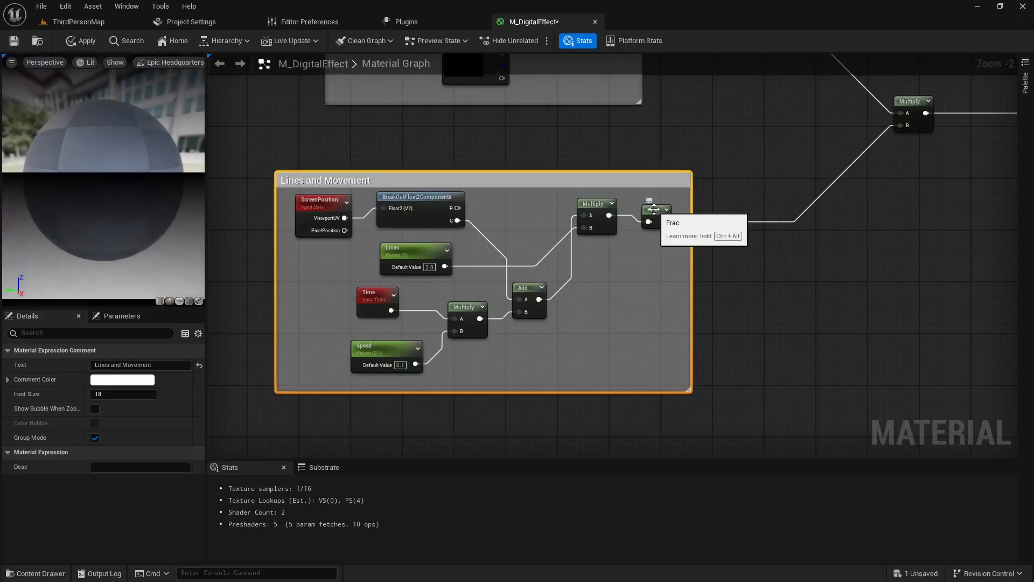
pyautogui.moveTo(603, 181); pyautogui.dragTo(653, 166)
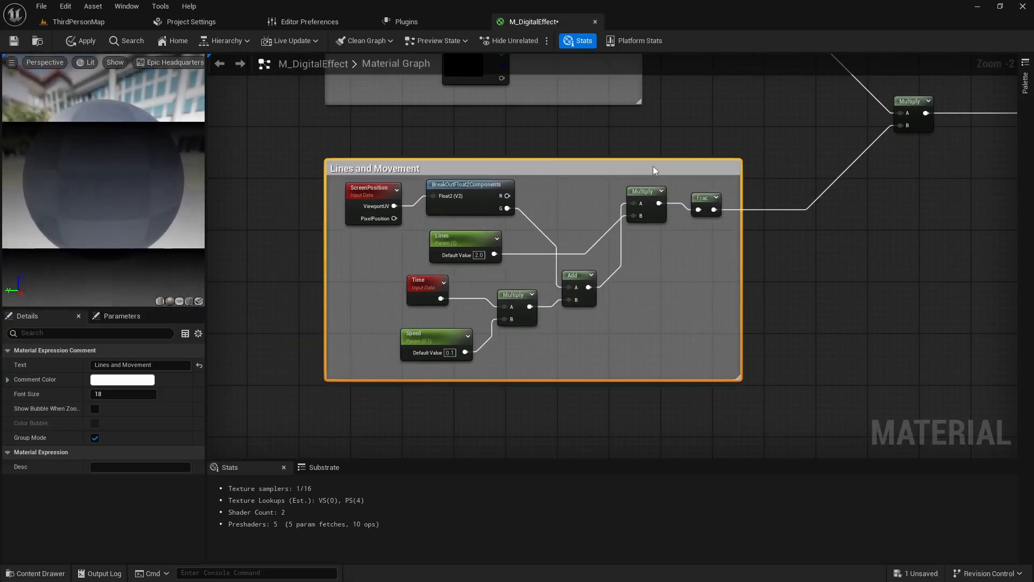
# - Add a TextureCoordinate node in the empty area below the Lines and Movement comment
pyautogui.scroll(-2, 765, 290)
pyautogui.moveTo(771, 299); pyautogui.dragTo(622, 277, button='right')
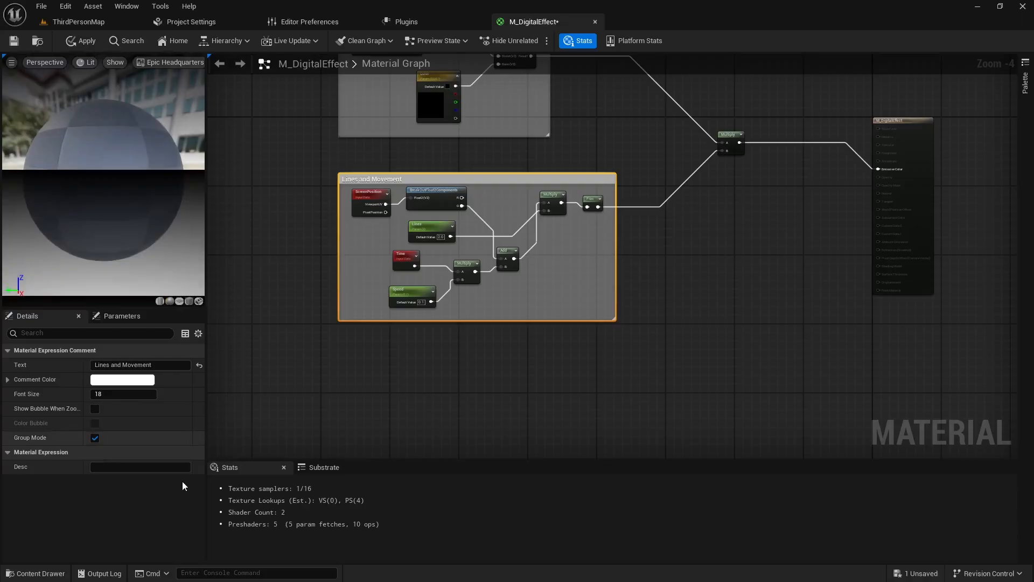
pyautogui.moveTo(554, 386); pyautogui.dragTo(546, 317, button='right')
pyautogui.moveTo(499, 360); pyautogui.dragTo(524, 303, button='right')
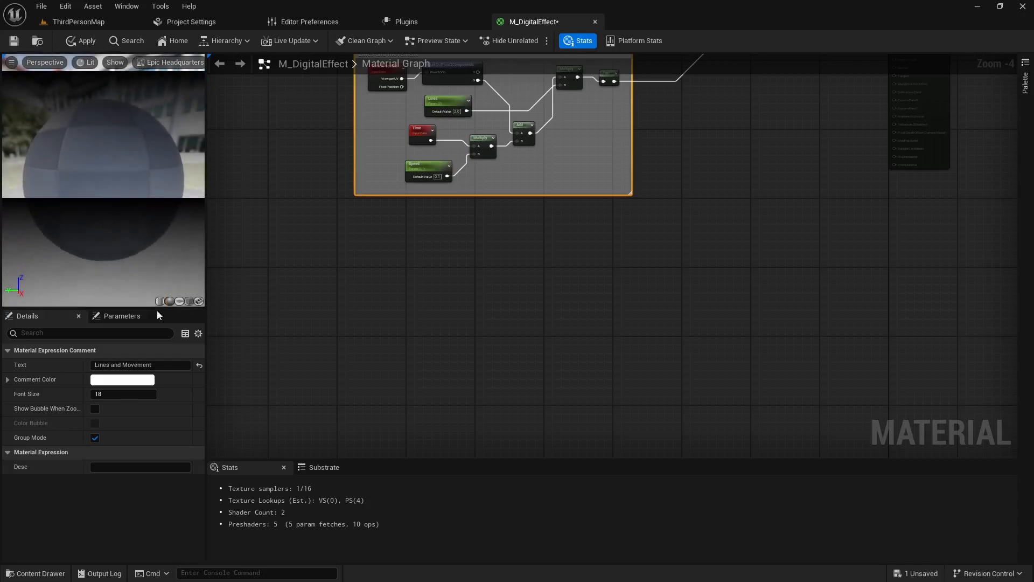
pyautogui.moveTo(388, 288)
pyautogui.mouseDown(button='right')
pyautogui.moveTo(445, 267)
pyautogui.moveTo(382, 274)
pyautogui.mouseUp(button='right')
pyautogui.rightClick(358, 250)
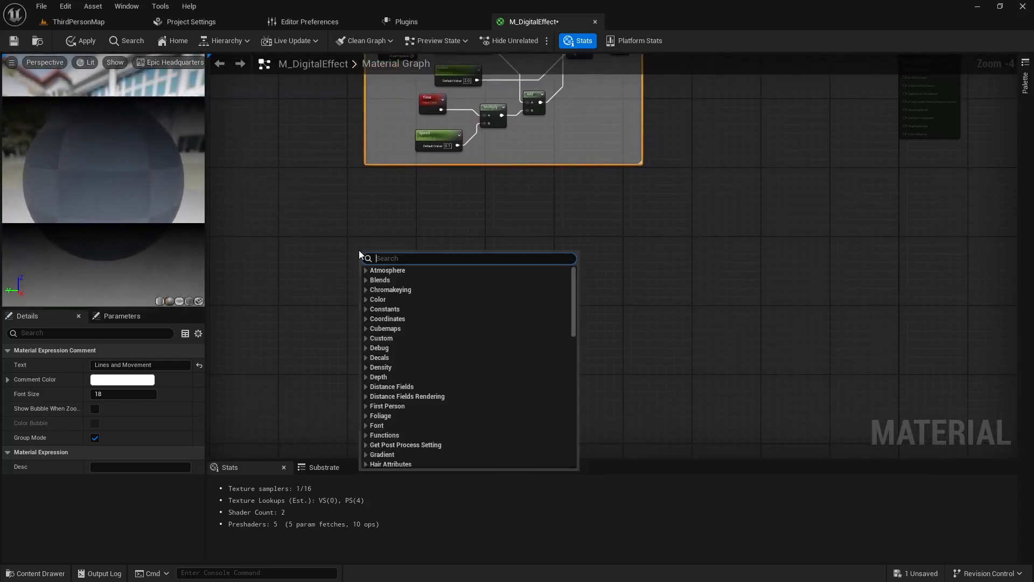
pyautogui.write('textu')
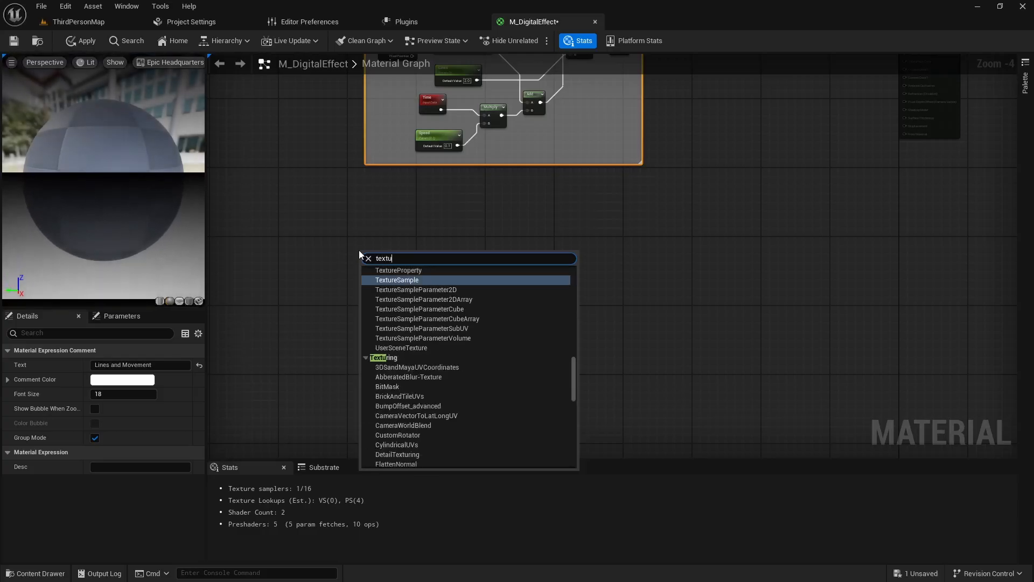
pyautogui.write('recoord')
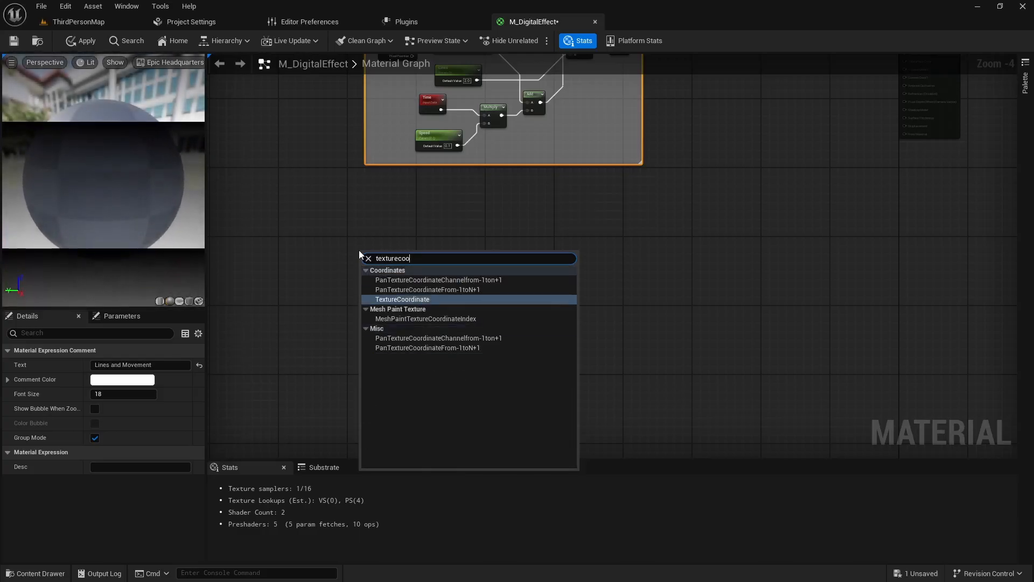
pyautogui.click(399, 300)
pyautogui.scroll(3, 405, 283)
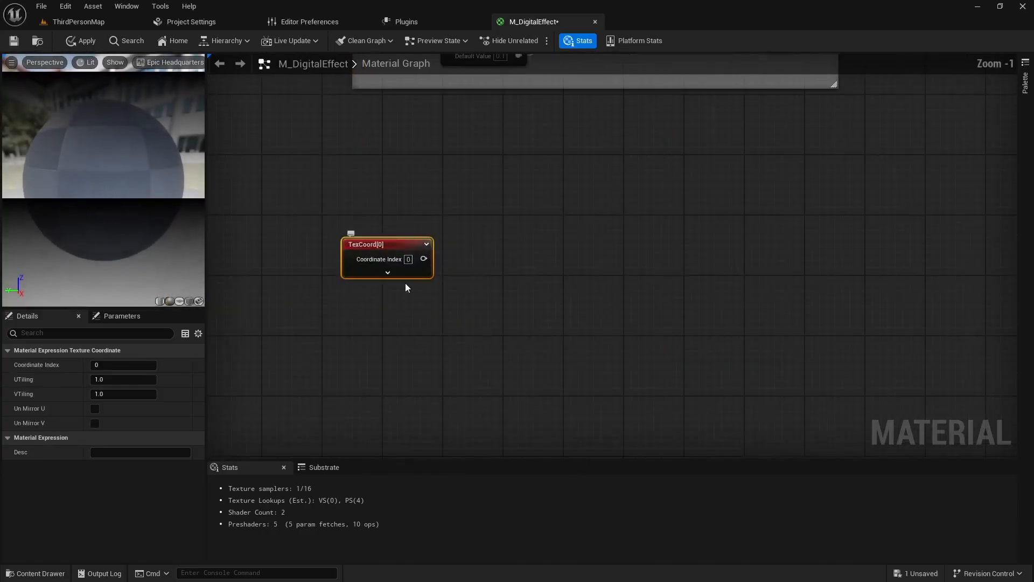
pyautogui.moveTo(394, 245); pyautogui.dragTo(311, 240)
pyautogui.moveTo(436, 314); pyautogui.dragTo(396, 283, button='right')
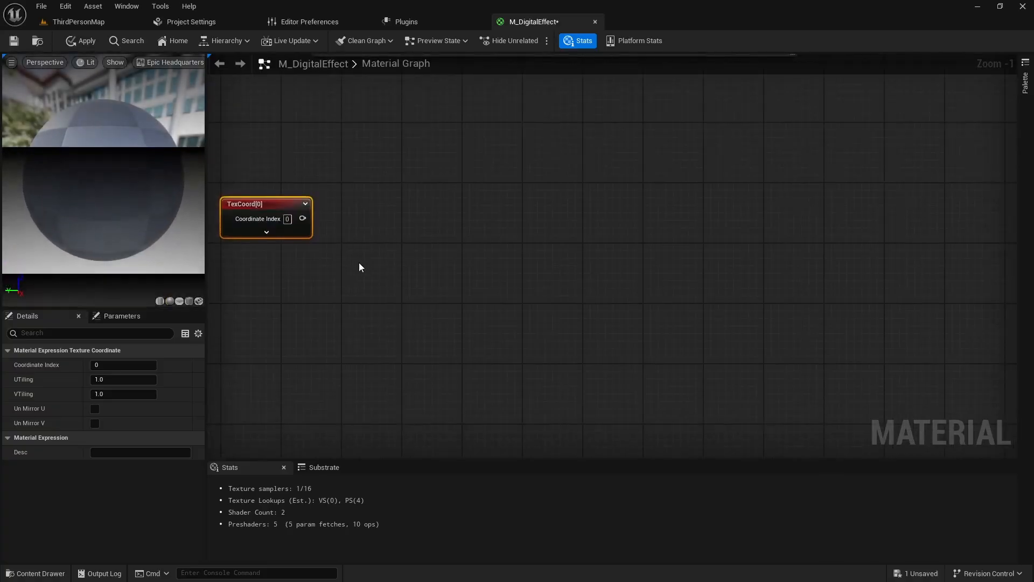
# - Add a Panner node with its Coordinate input fed by the TexCoord node
pyautogui.moveTo(306, 221); pyautogui.dragTo(338, 295)
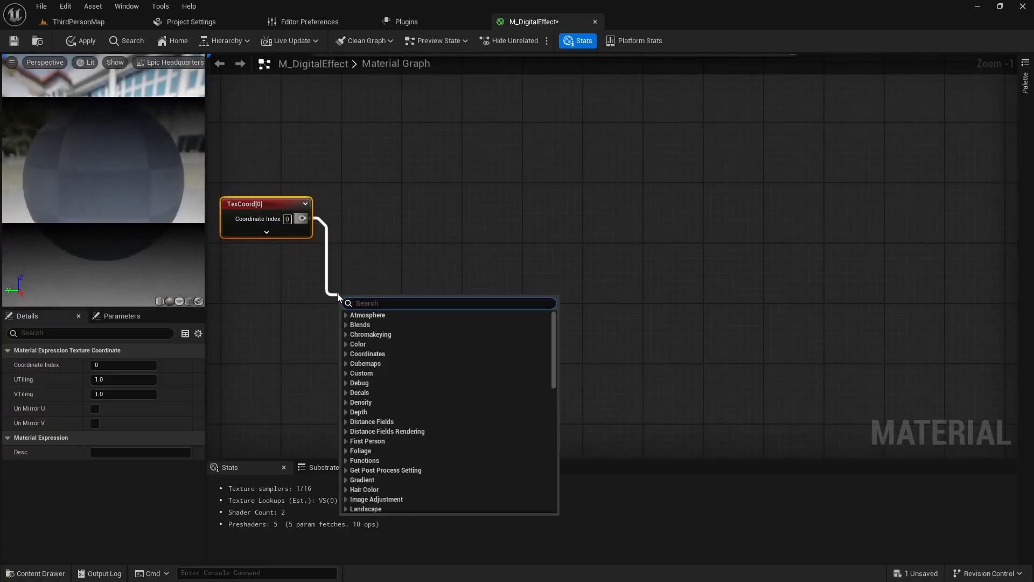
pyautogui.write('panner')
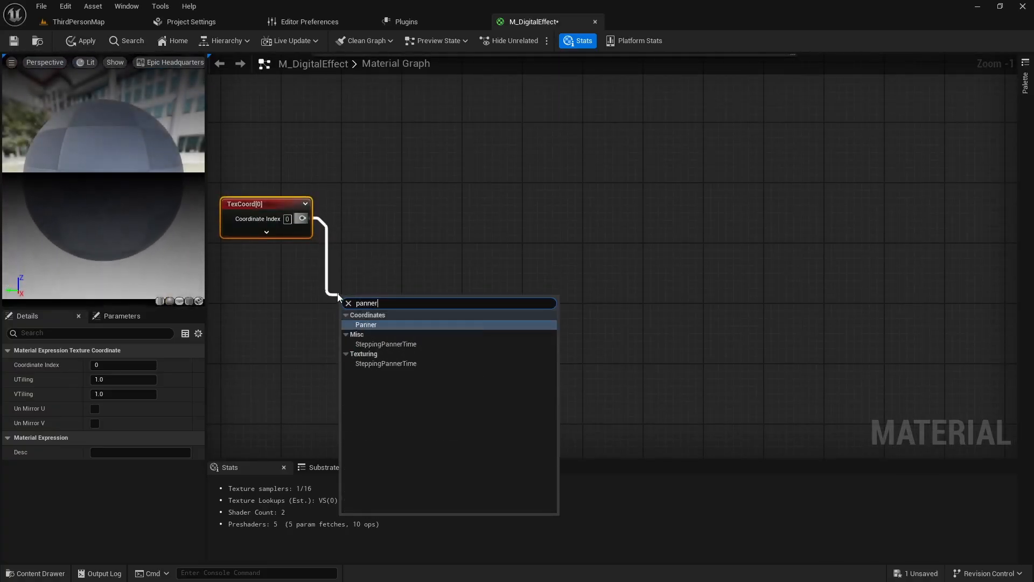
pyautogui.press('Return')
pyautogui.moveTo(425, 342); pyautogui.dragTo(361, 310, button='right')
pyautogui.scroll(-1, 421, 313)
pyautogui.moveTo(422, 316); pyautogui.dragTo(386, 291, button='right')
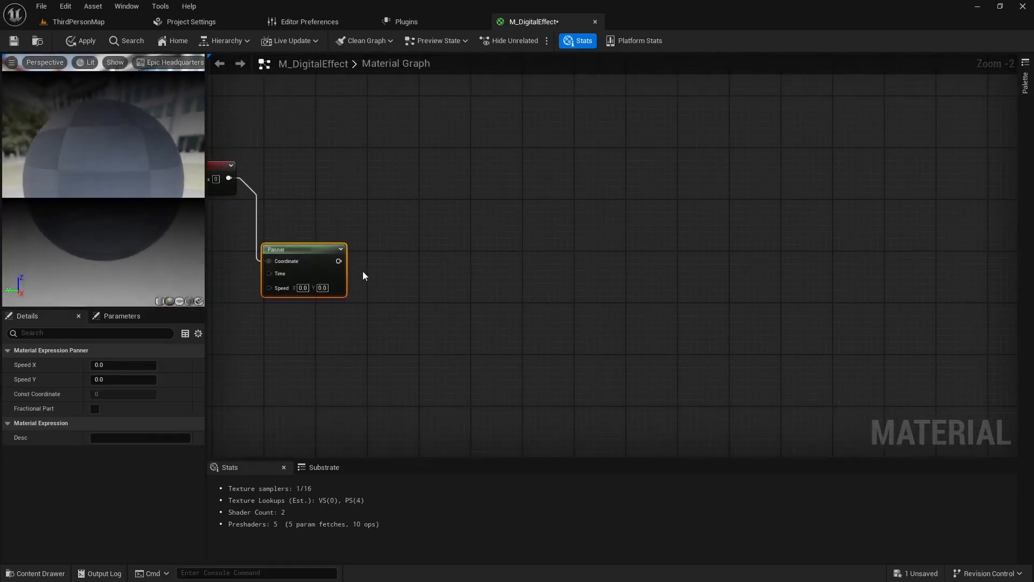
# - Open the Engine's Content folder in the content browser and filter its assets to the Texture type
pyautogui.hotkey('ctrl', 'space')
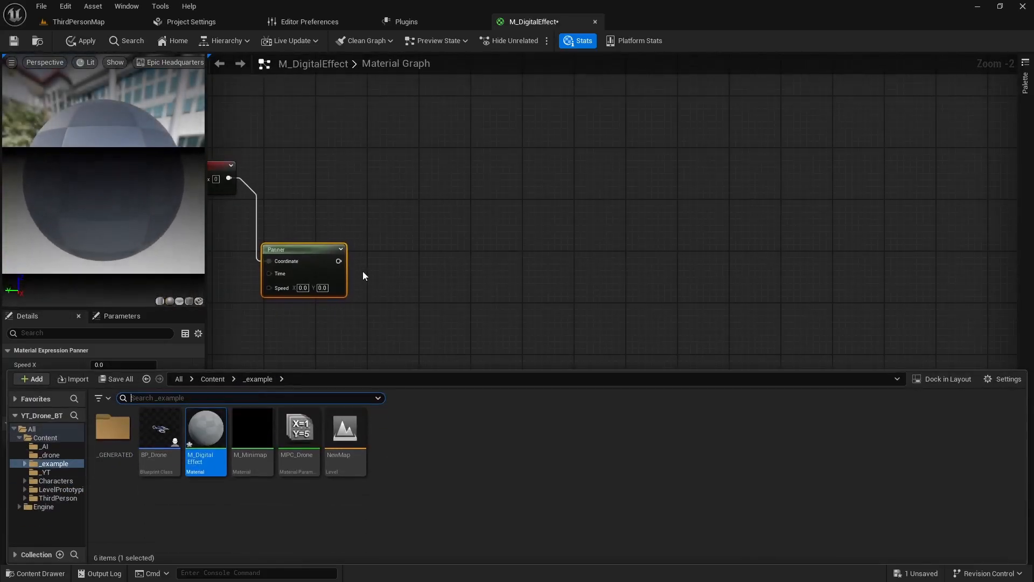
pyautogui.click(40, 508)
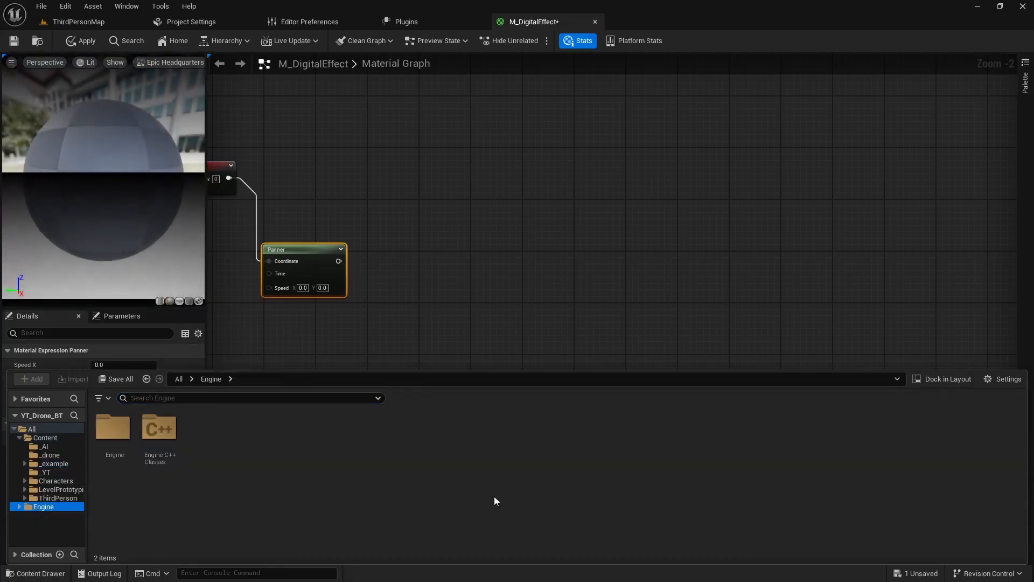
pyautogui.click(993, 379)
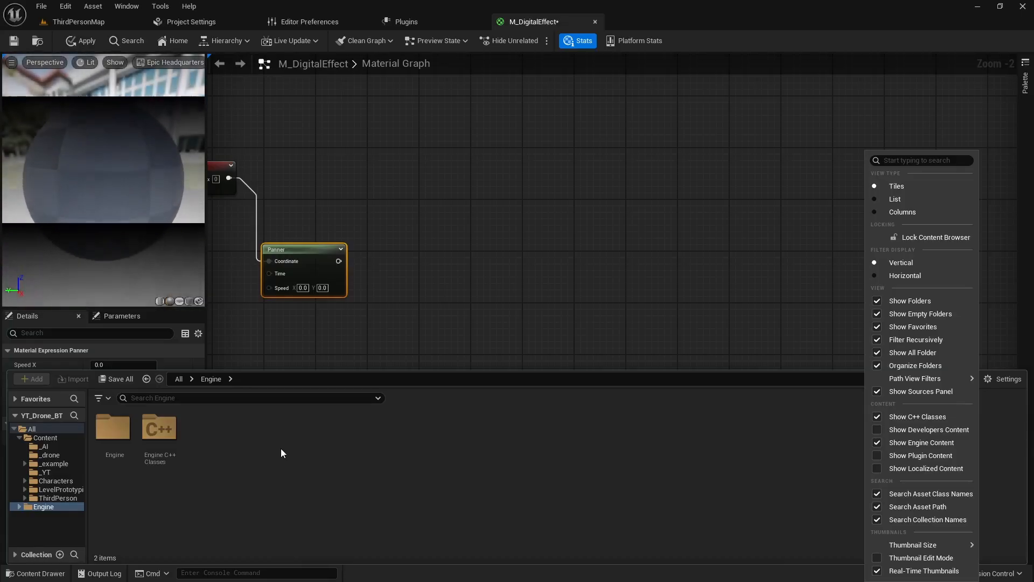
pyautogui.doubleClick(122, 431)
pyautogui.click(100, 398)
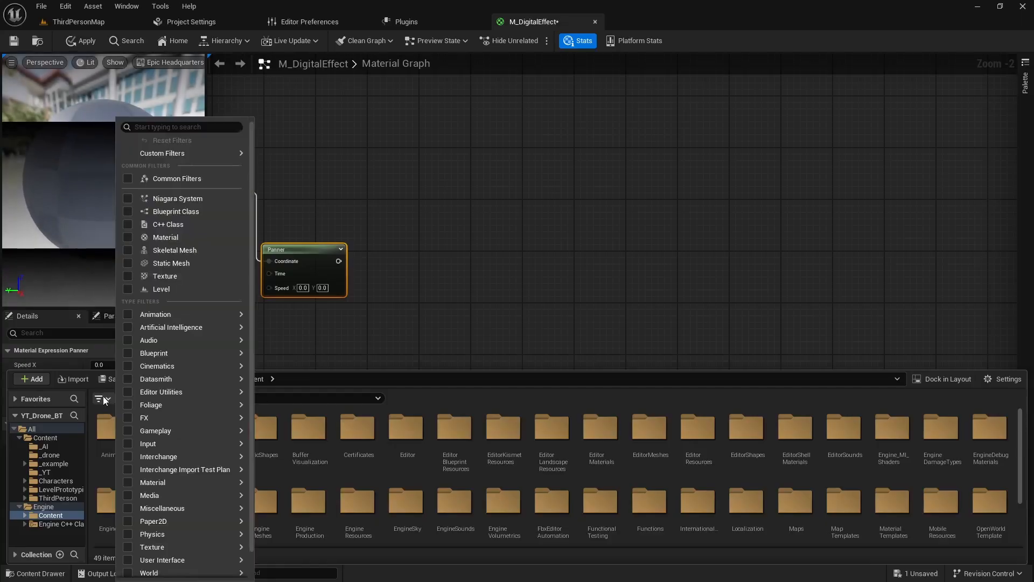
pyautogui.click(128, 276)
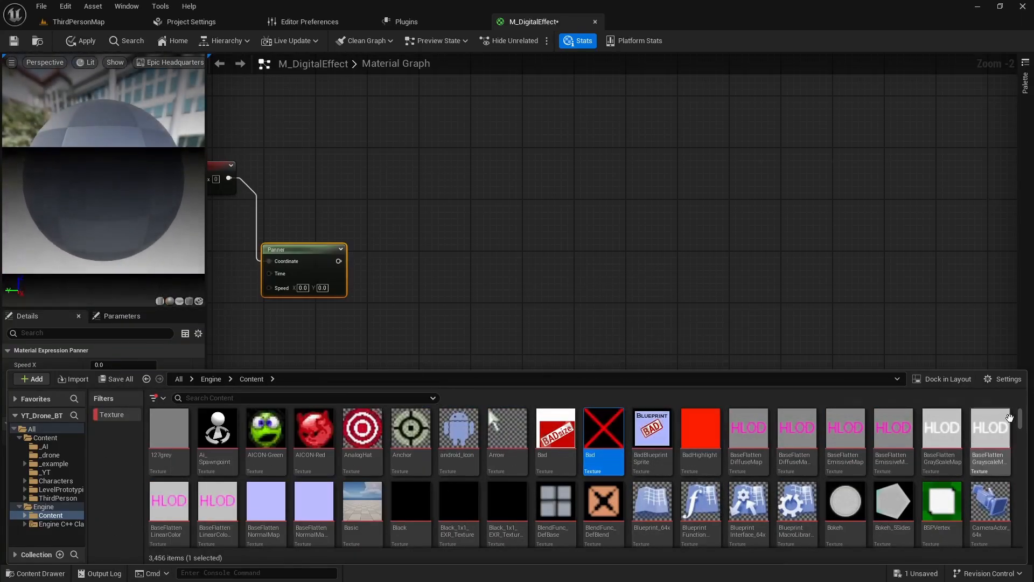
# - Add the water_n texture as a Texture Sample node beside the Panner node
pyautogui.moveTo(1009, 417); pyautogui.dragTo(1011, 572)
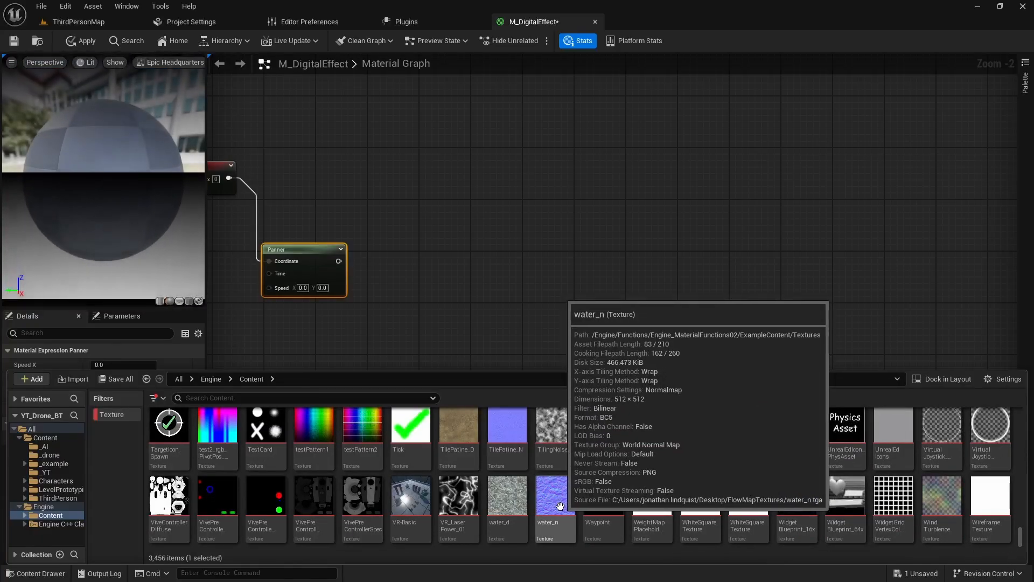
pyautogui.click(559, 503)
pyautogui.moveTo(559, 503); pyautogui.dragTo(511, 250)
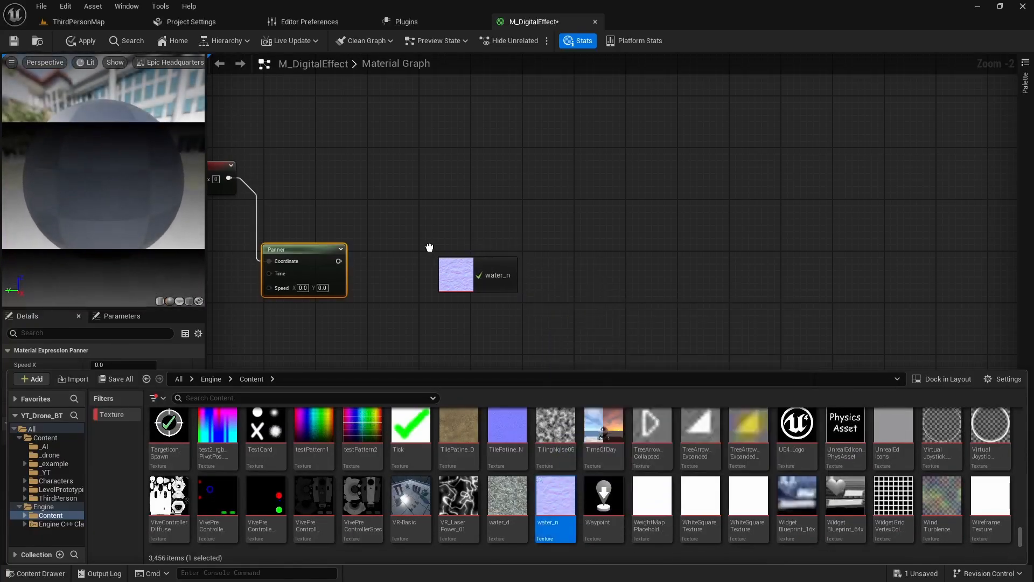
pyautogui.moveTo(428, 249); pyautogui.dragTo(428, 250)
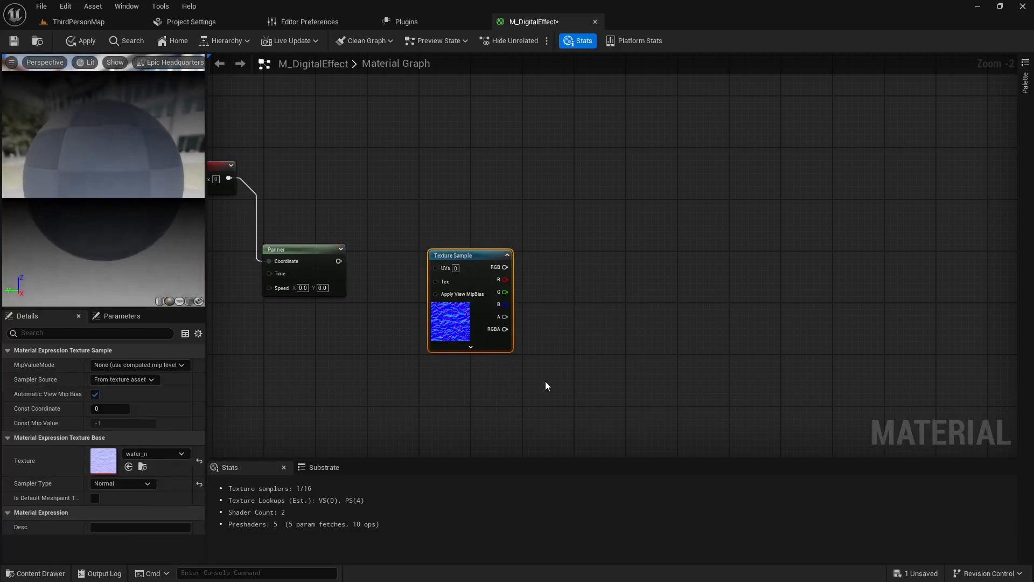
# - Add the T_Sky_Stars texture as a second Texture Sample node, well to the right of the water_n sample
pyautogui.hotkey('ctrl', 'space')
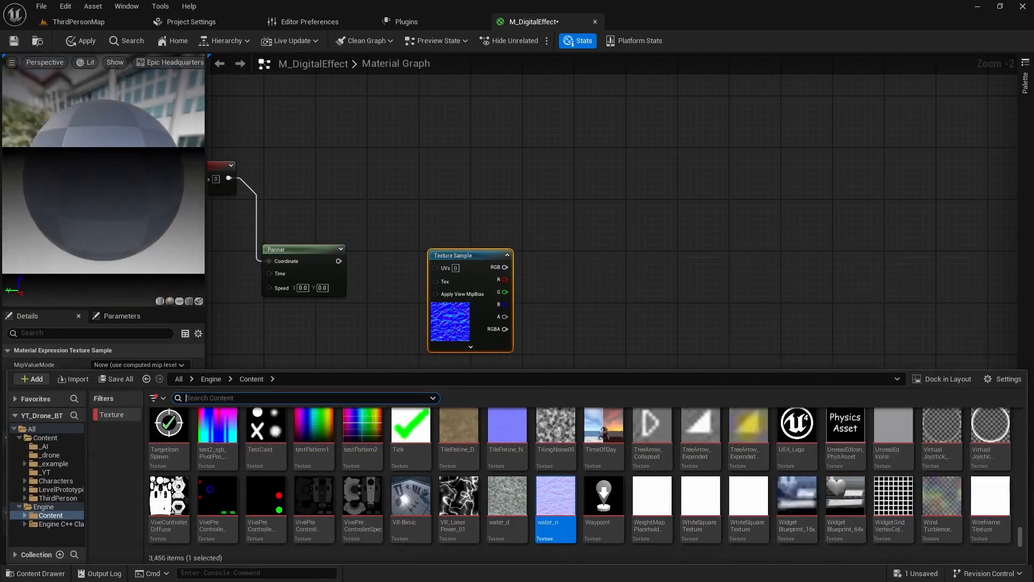
pyautogui.scroll(2, 792, 500)
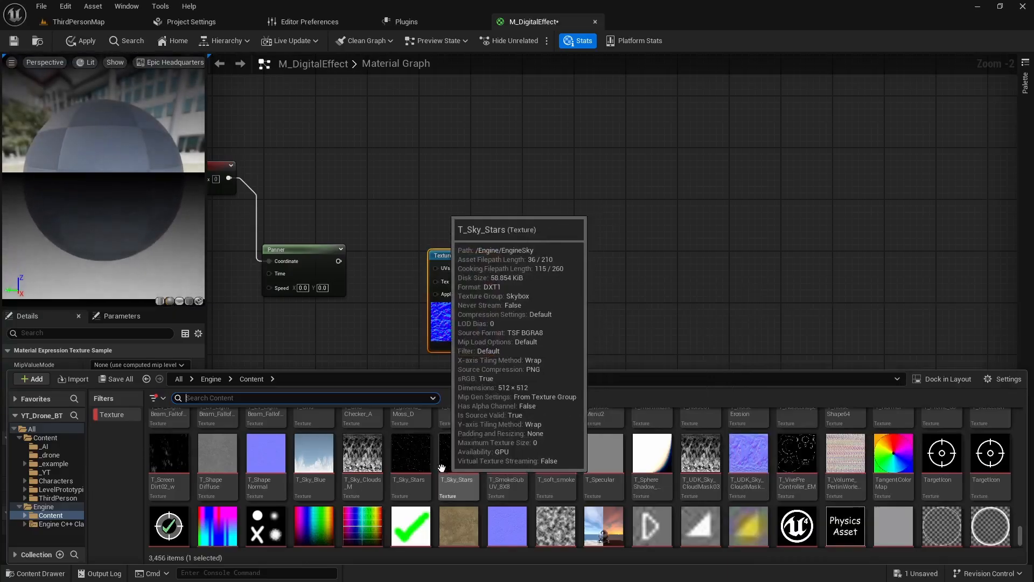
pyautogui.moveTo(464, 471)
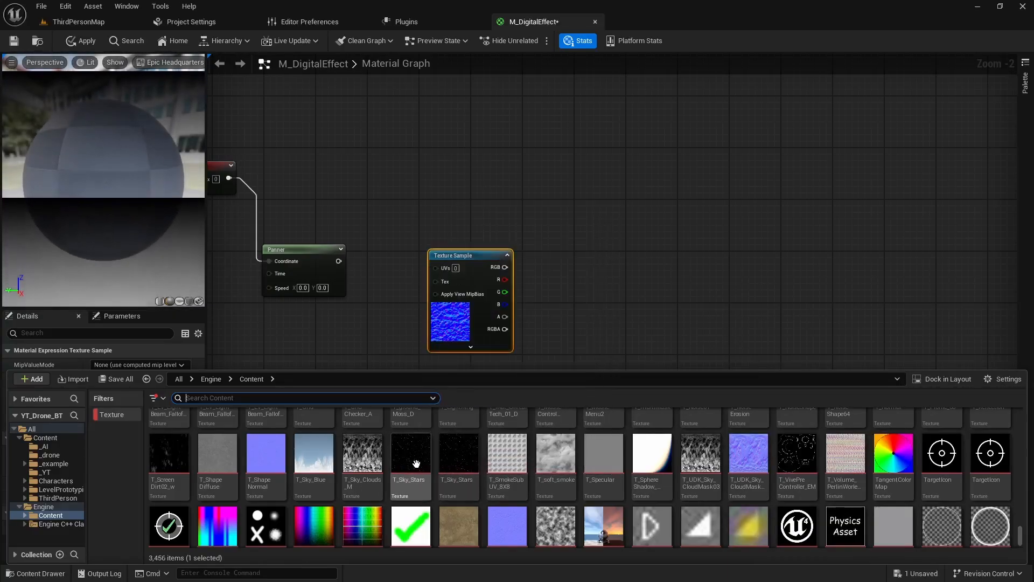
pyautogui.moveTo(407, 467)
pyautogui.moveTo(407, 468); pyautogui.dragTo(596, 322)
pyautogui.moveTo(783, 229); pyautogui.dragTo(784, 231)
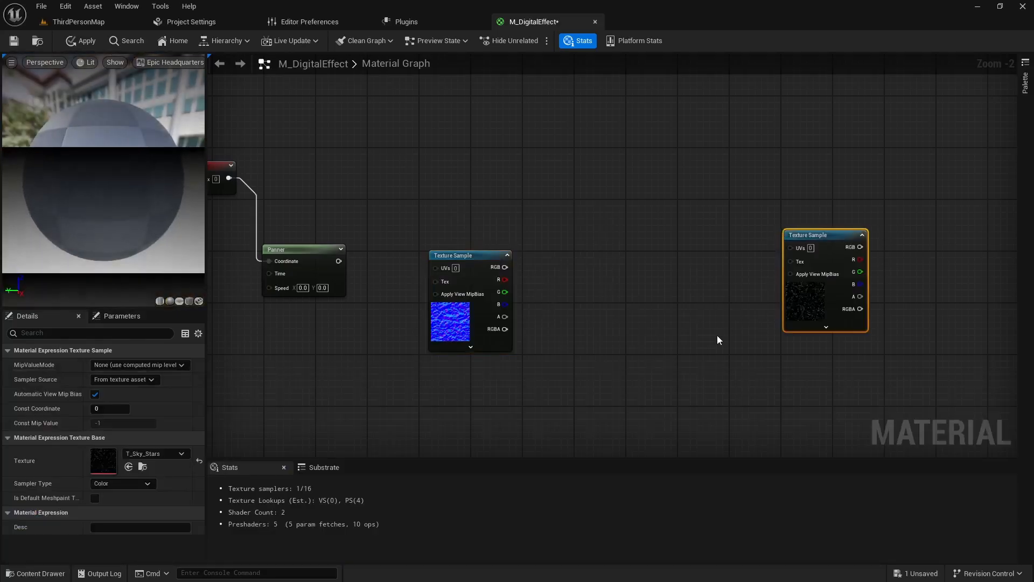
# - Connect the Panner output to the UVs of the water_n Texture Sample and place the sample closer to the Panner
pyautogui.scroll(-1, 668, 360)
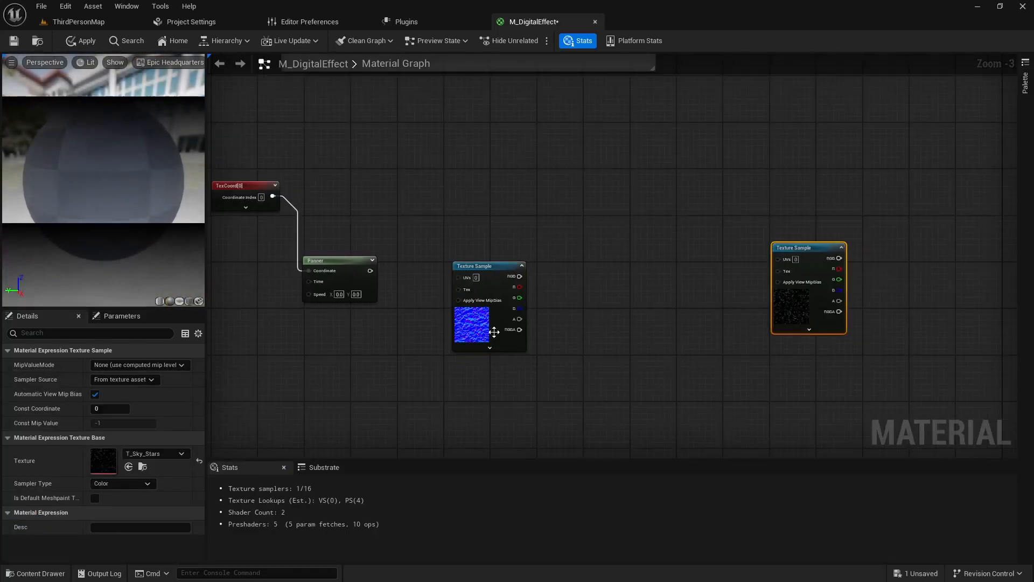
pyautogui.moveTo(538, 348); pyautogui.dragTo(573, 342, button='right')
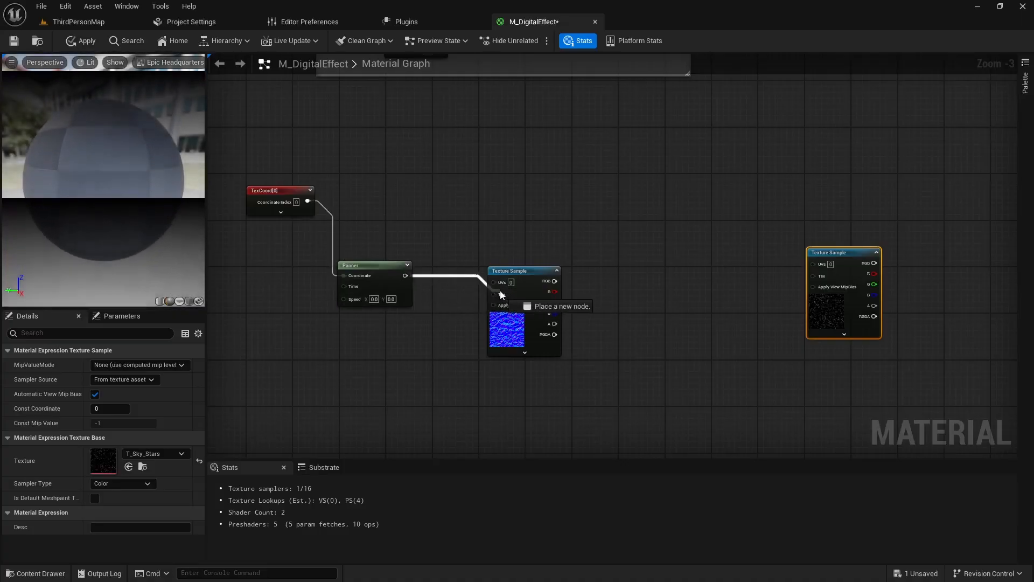
pyautogui.moveTo(500, 294); pyautogui.dragTo(468, 278)
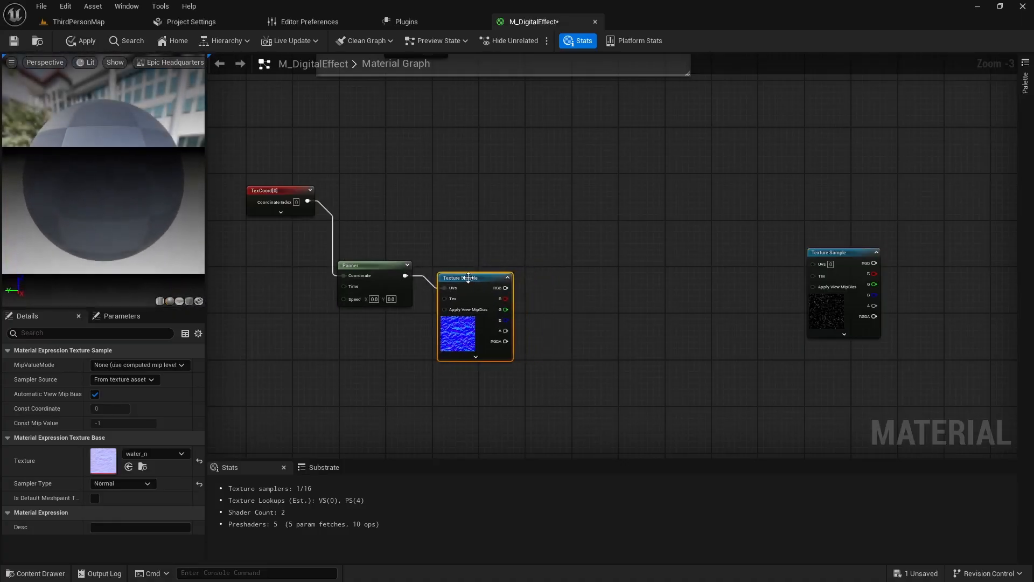
# - Add a ComponentMask node with R and G enabled, fed by the water_n sample's RGB output, and align it beside the sample
pyautogui.moveTo(537, 329); pyautogui.dragTo(478, 318, button='right')
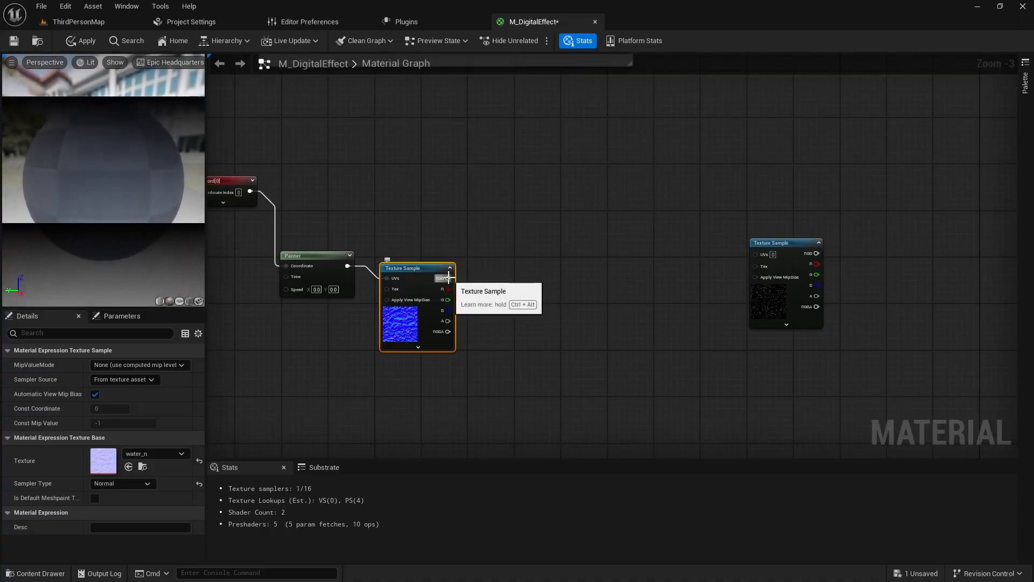
pyautogui.moveTo(501, 295); pyautogui.dragTo(504, 298)
pyautogui.write('mask')
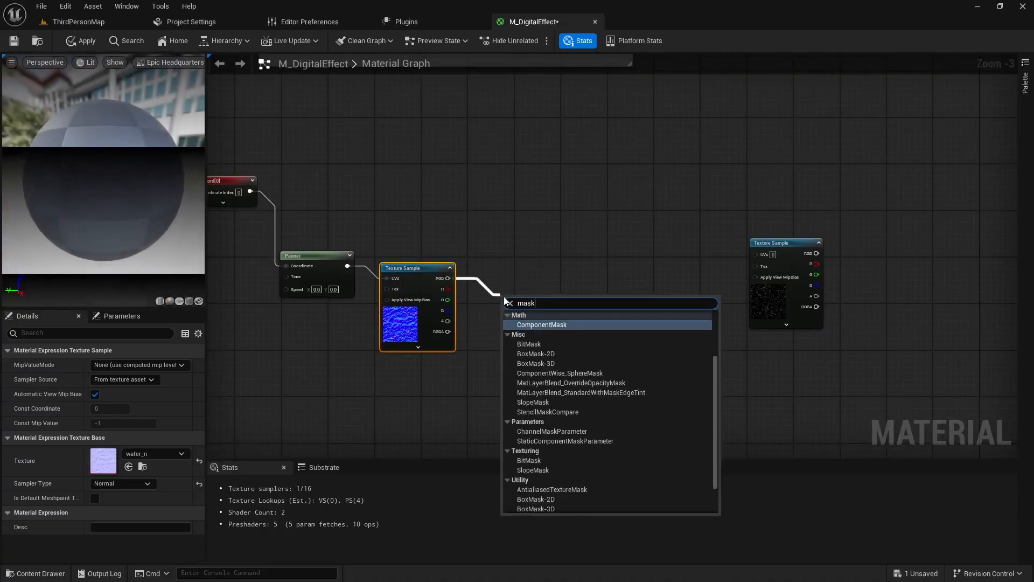
pyautogui.press('Return')
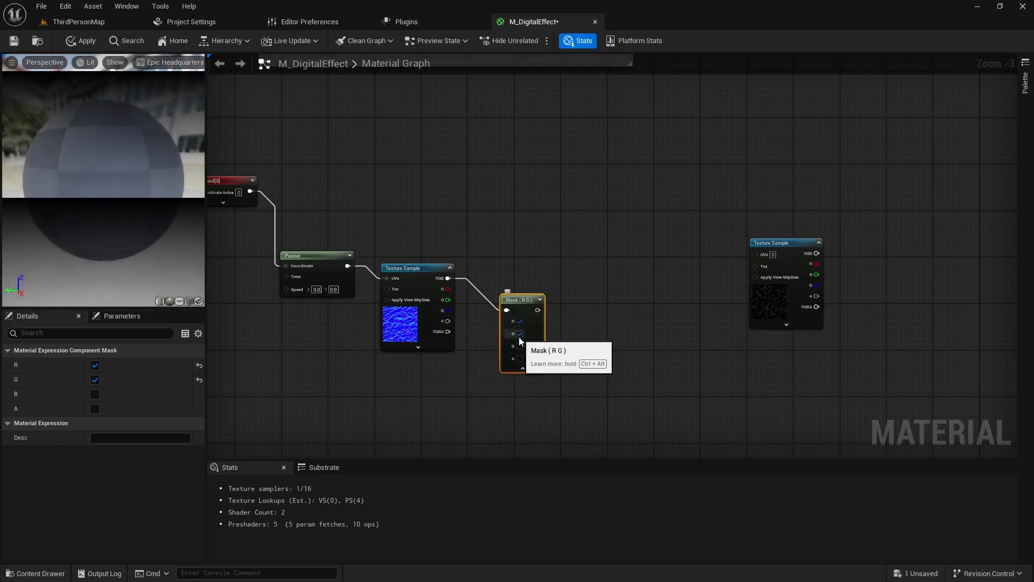
pyautogui.click(524, 369)
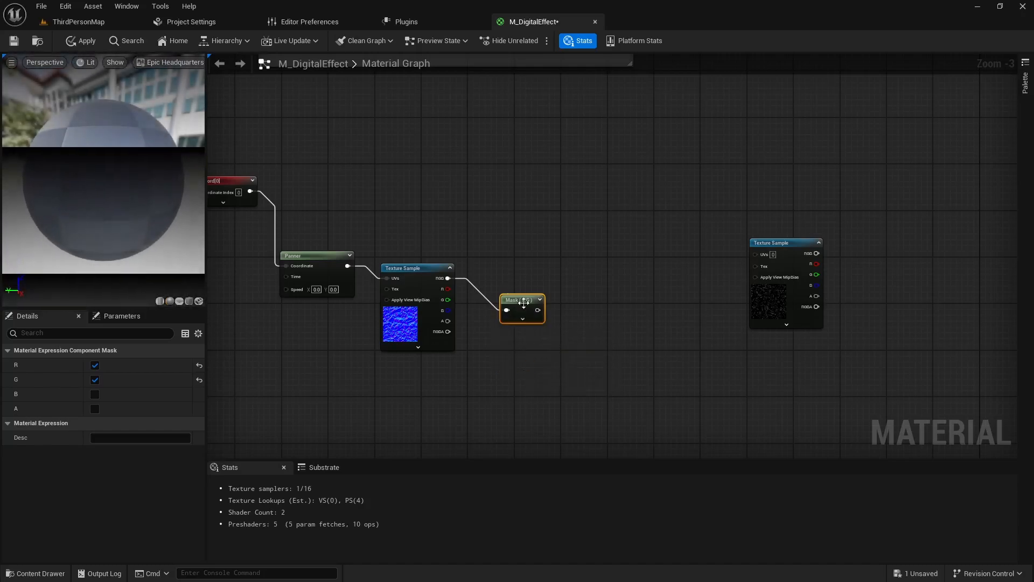
pyautogui.moveTo(519, 304); pyautogui.dragTo(509, 296)
# - Add a Multiply node after the component mask and connect the mask's output to its A input
pyautogui.moveTo(558, 351); pyautogui.dragTo(494, 339, button='right')
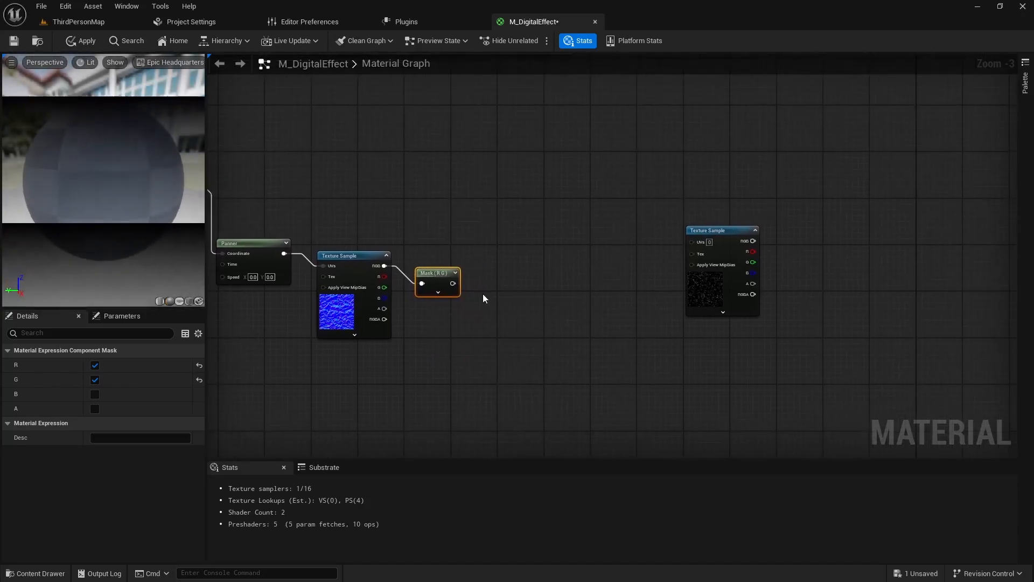
pyautogui.click(491, 276)
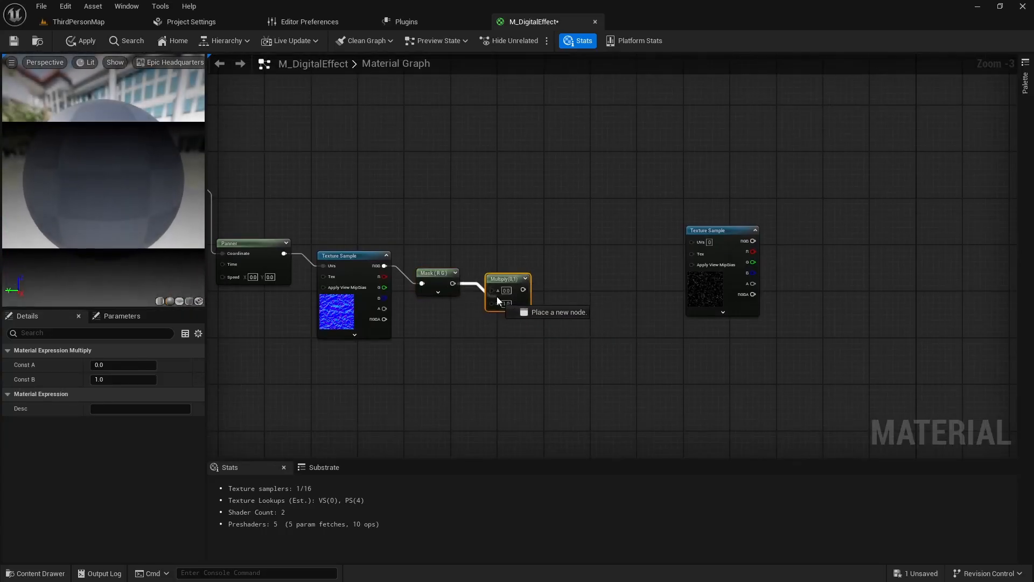
pyautogui.moveTo(549, 312); pyautogui.dragTo(510, 330, button='right')
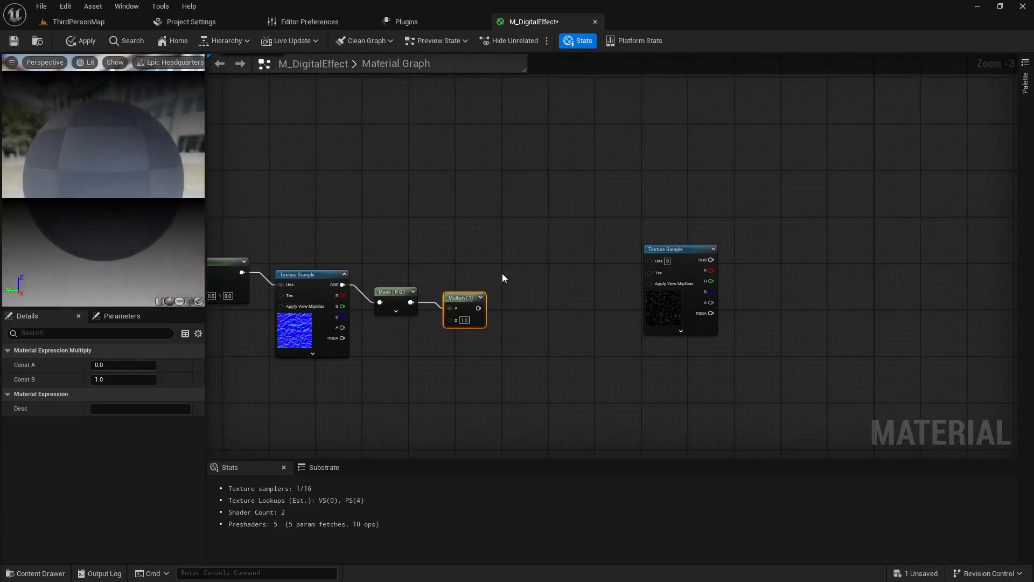
# - Add an Add node with TexCoord feeding input A and the Multiply result feeding input B
pyautogui.click(519, 257)
pyautogui.moveTo(530, 260); pyautogui.dragTo(525, 225)
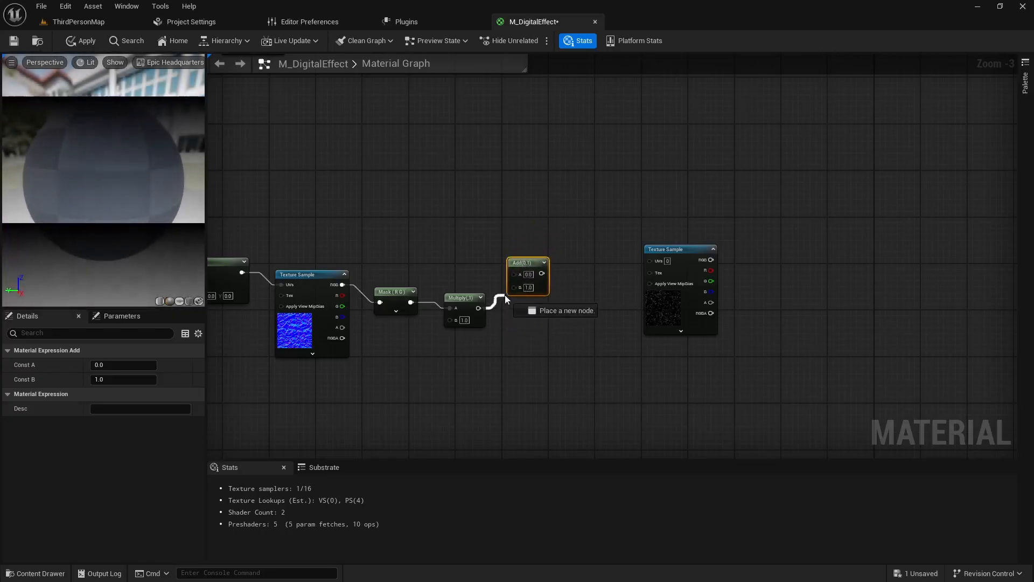
pyautogui.moveTo(481, 330); pyautogui.dragTo(584, 336, button='right')
pyautogui.scroll(-1, 585, 336)
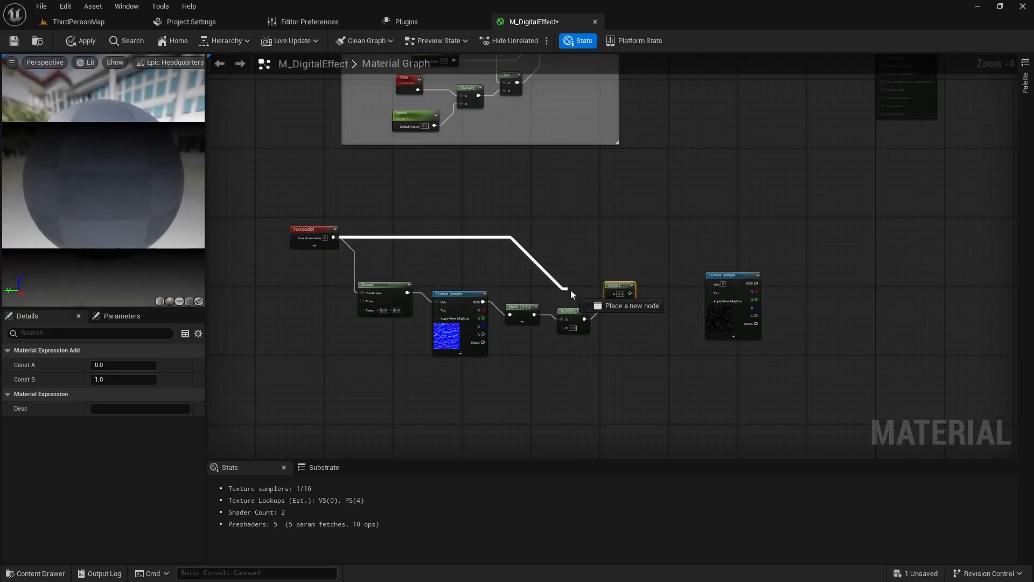
pyautogui.moveTo(604, 295); pyautogui.dragTo(625, 258)
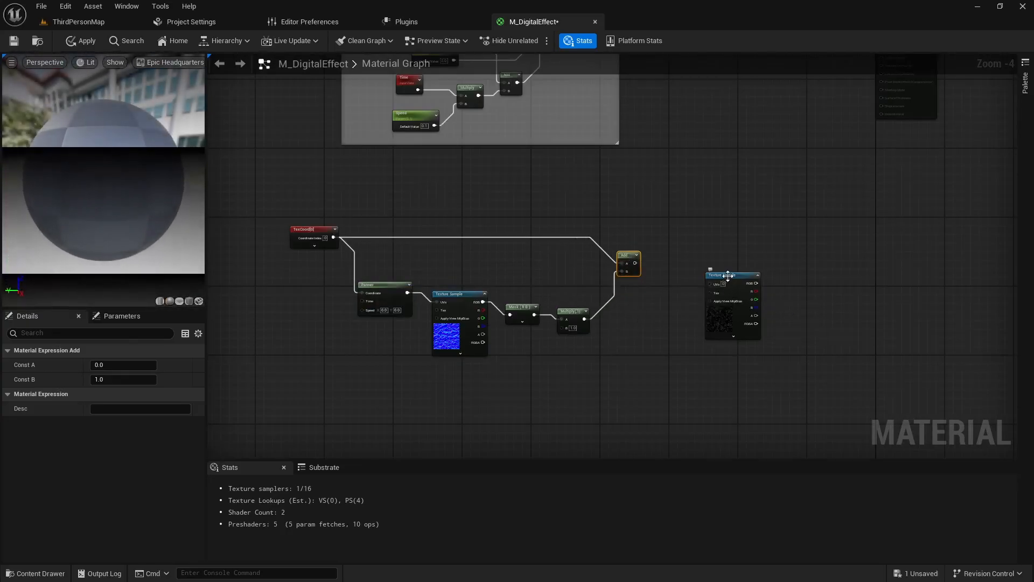
# - Insert a second Panner between the Add node and the T_Sky_Stars sample, feeding the sample's UVs, and space out the nodes
pyautogui.moveTo(727, 276); pyautogui.dragTo(730, 261)
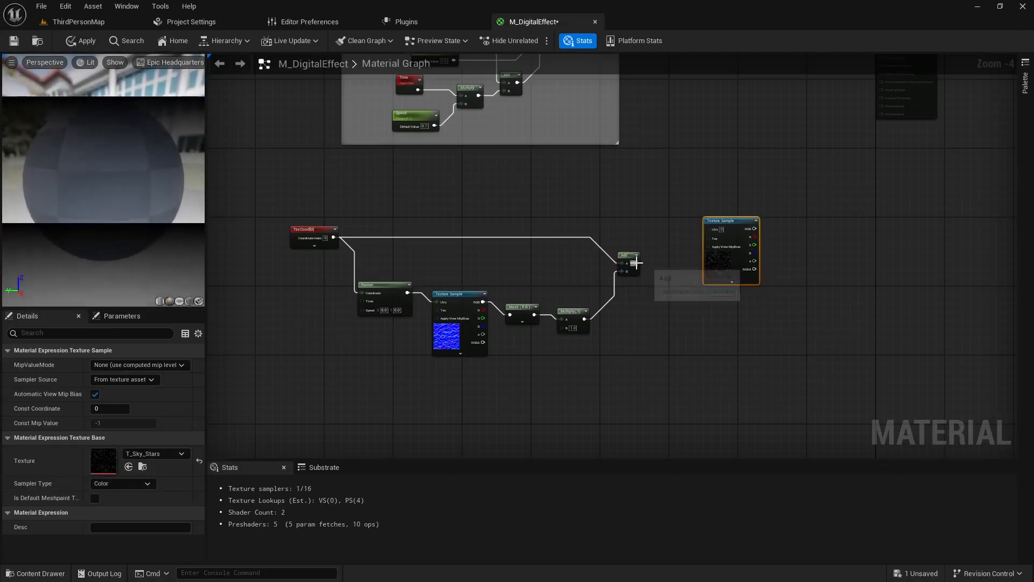
pyautogui.moveTo(665, 250); pyautogui.dragTo(664, 251)
pyautogui.write('panne')
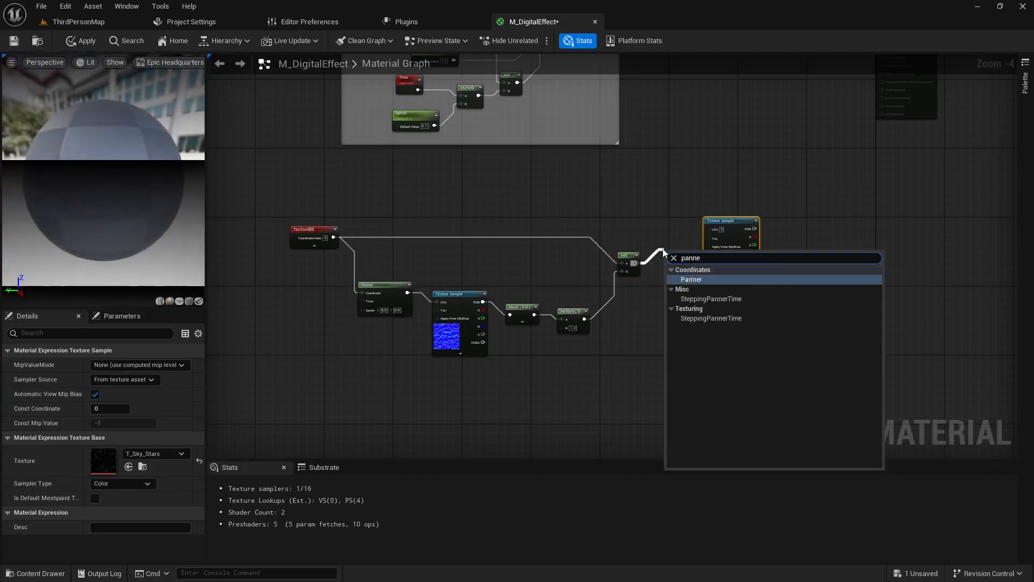
pyautogui.press('Return')
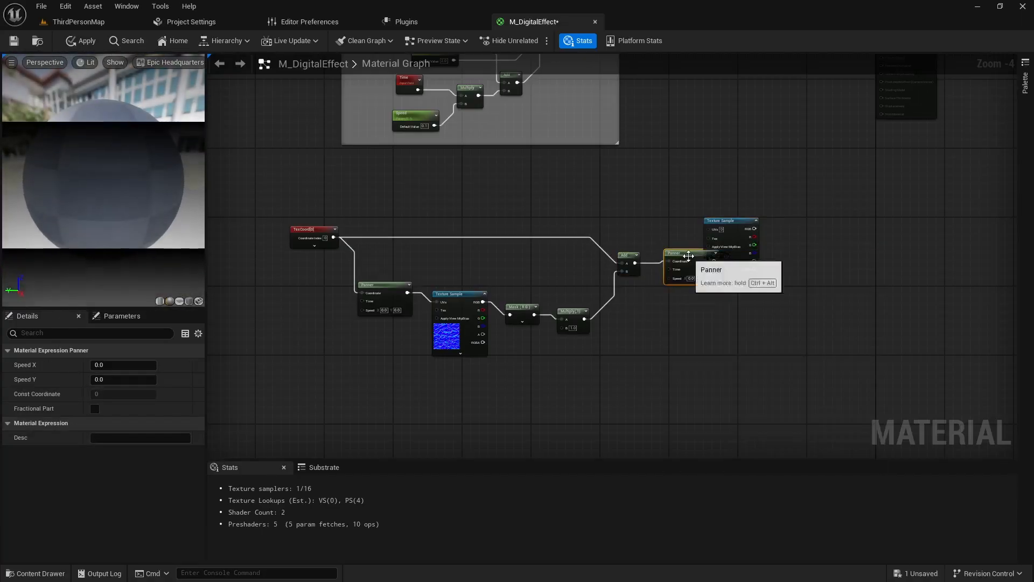
pyautogui.moveTo(670, 247); pyautogui.dragTo(674, 243)
pyautogui.moveTo(728, 219); pyautogui.dragTo(731, 219)
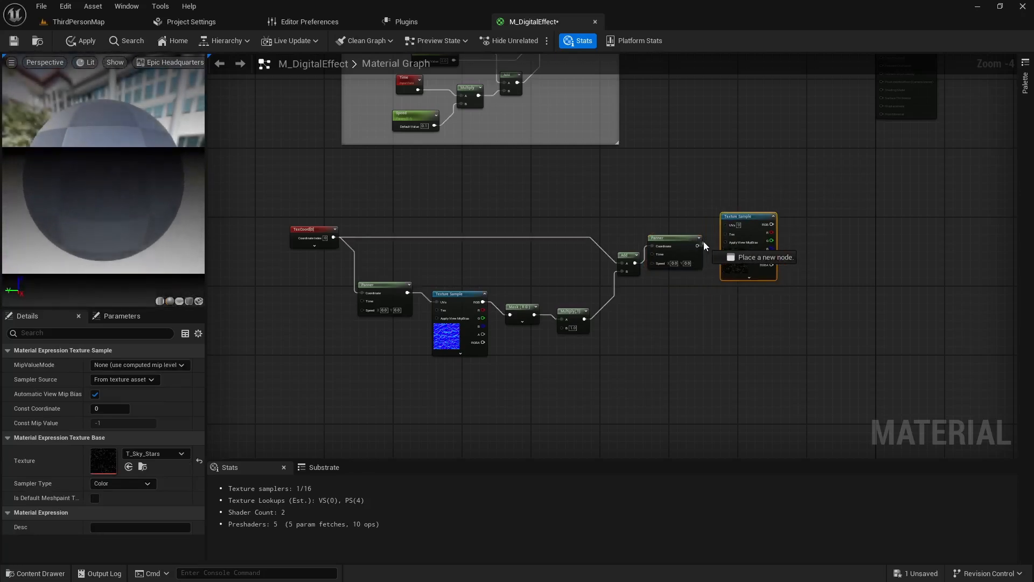
pyautogui.moveTo(725, 226); pyautogui.dragTo(676, 241)
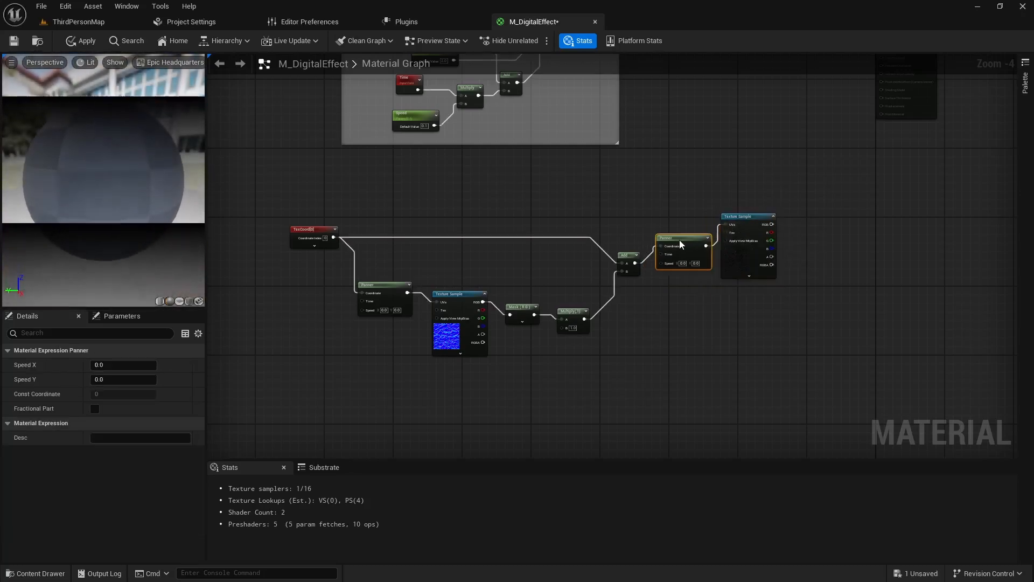
# - Combine the final Multiply output and the T_Sky_Stars sample's RGB in a new Add node, and feed it into Emissive Color
pyautogui.moveTo(675, 240); pyautogui.dragTo(547, 354, button='right')
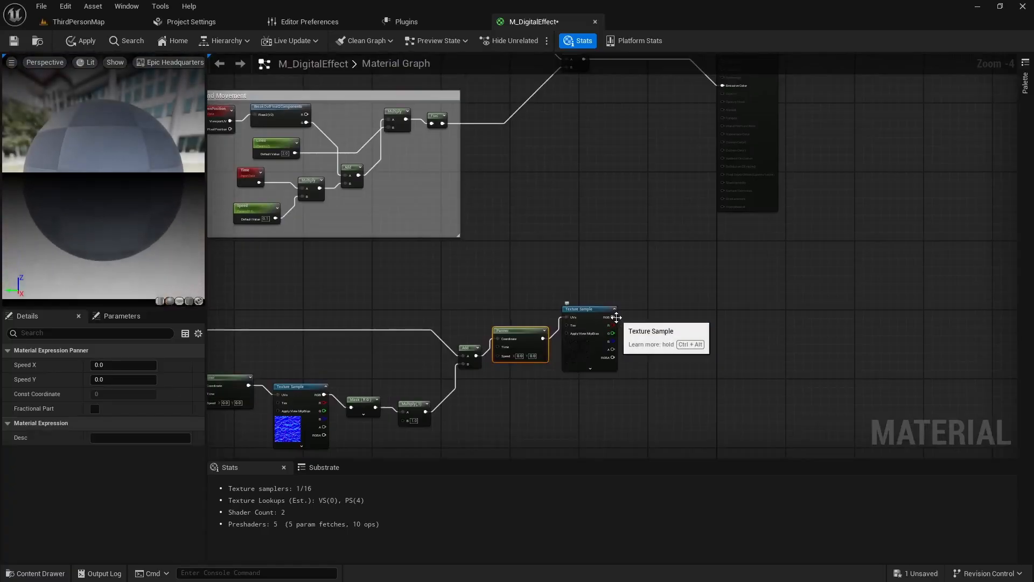
pyautogui.moveTo(616, 317); pyautogui.dragTo(575, 362, button='right')
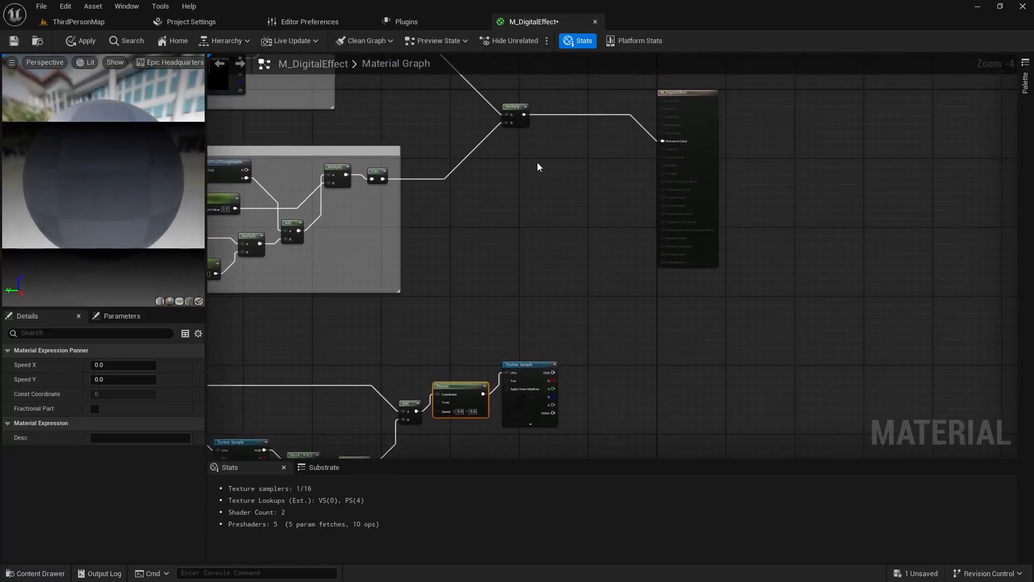
pyautogui.click(600, 163)
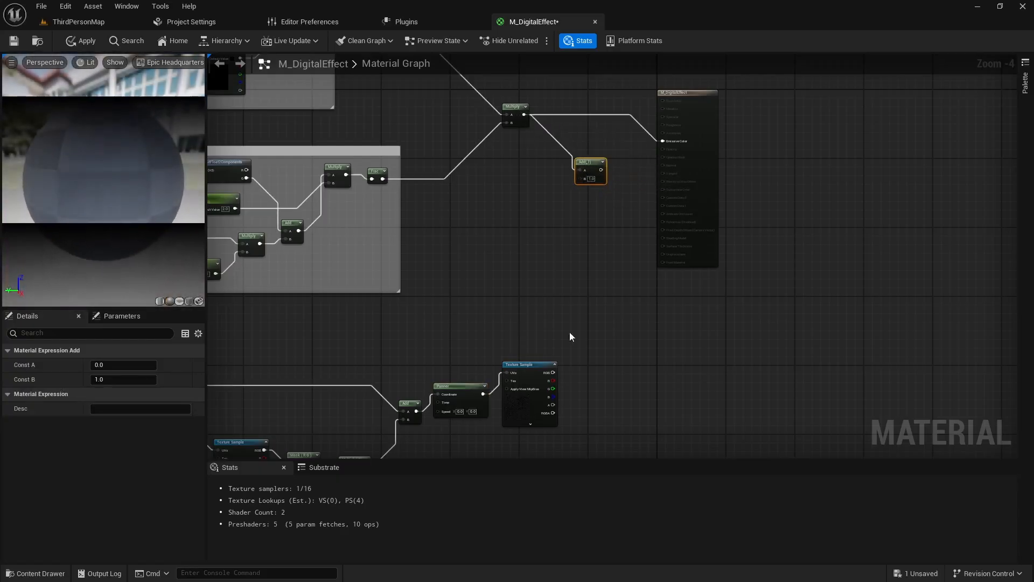
pyautogui.moveTo(578, 176); pyautogui.dragTo(644, 147)
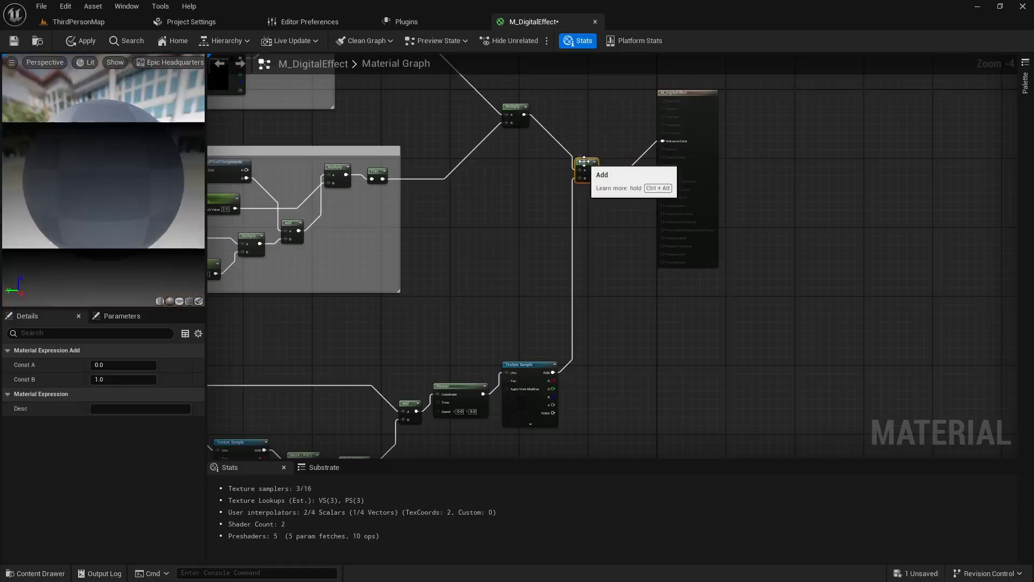
# - Set the B value of the Multiply node after the R G mask to 0.01
pyautogui.moveTo(439, 237); pyautogui.dragTo(640, 209, button='right')
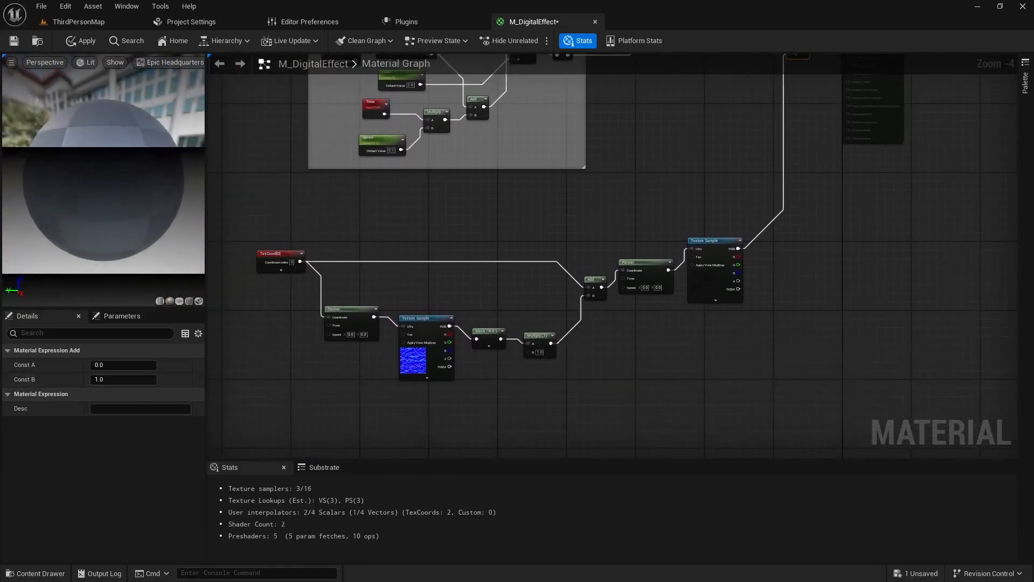
pyautogui.scroll(3, 350, 400)
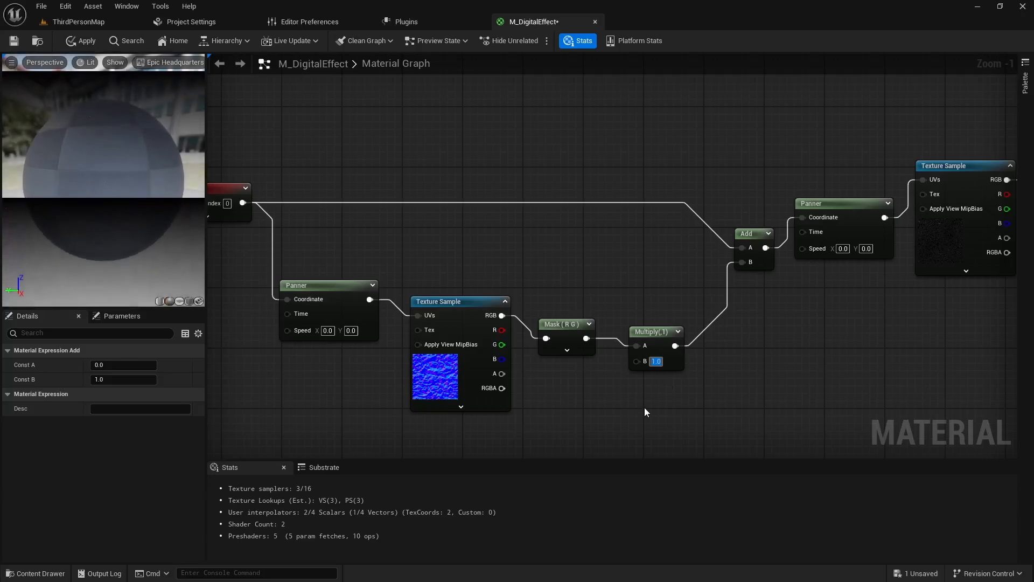
pyautogui.write('.01')
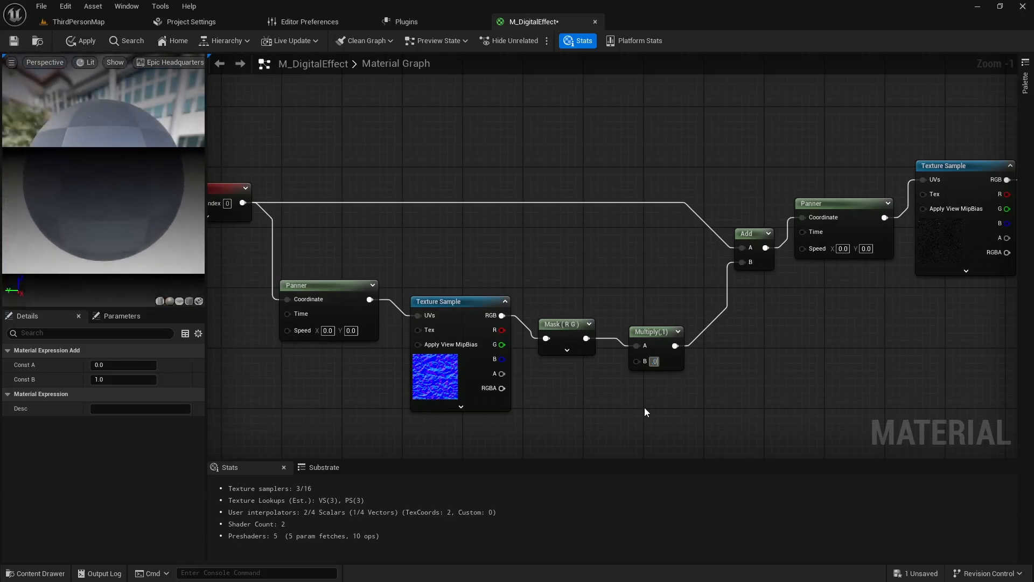
pyautogui.press('Return')
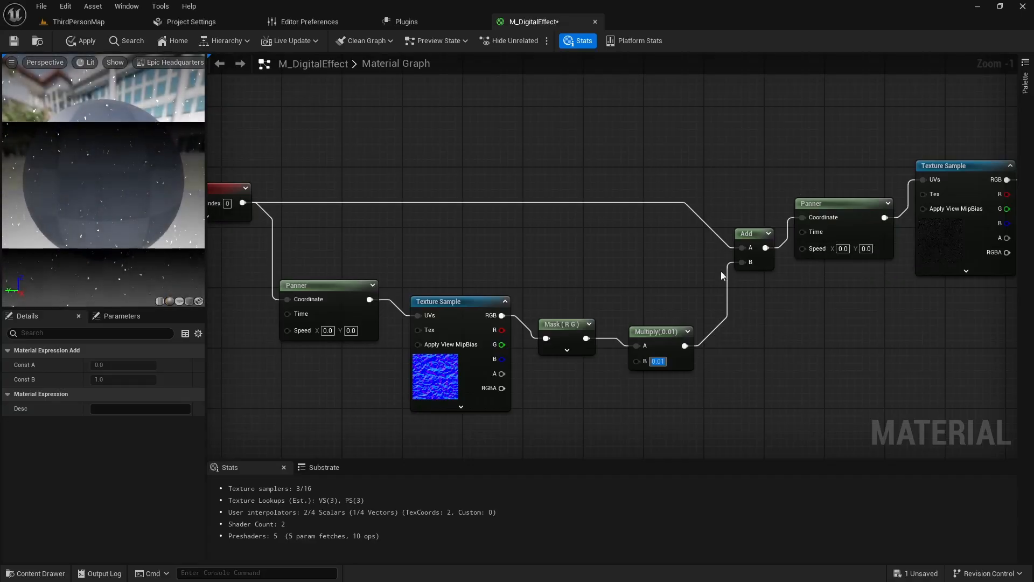
# - Set the speed of the Panner feeding the normal-map texture sample to X 0.1 and Y 0.1
pyautogui.click(314, 288)
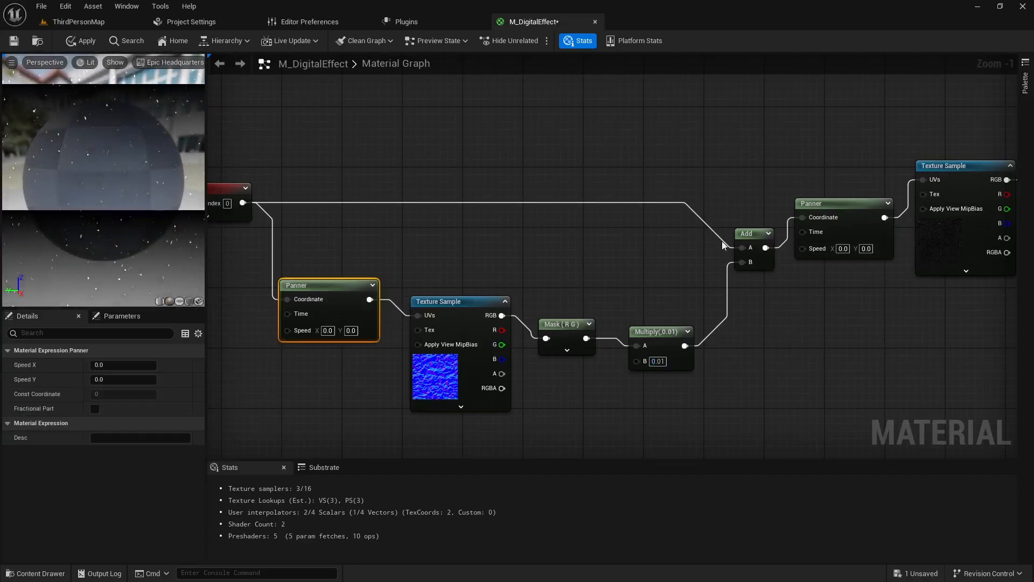
pyautogui.click(832, 204)
pyautogui.click(328, 330)
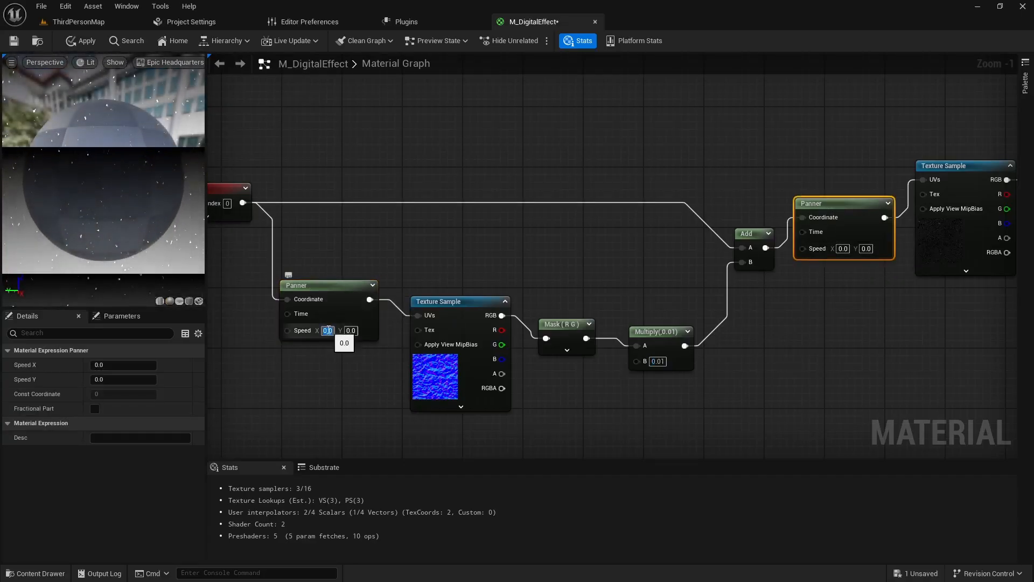
pyautogui.write('0.')
pyautogui.press('Tab')
pyautogui.write('.')
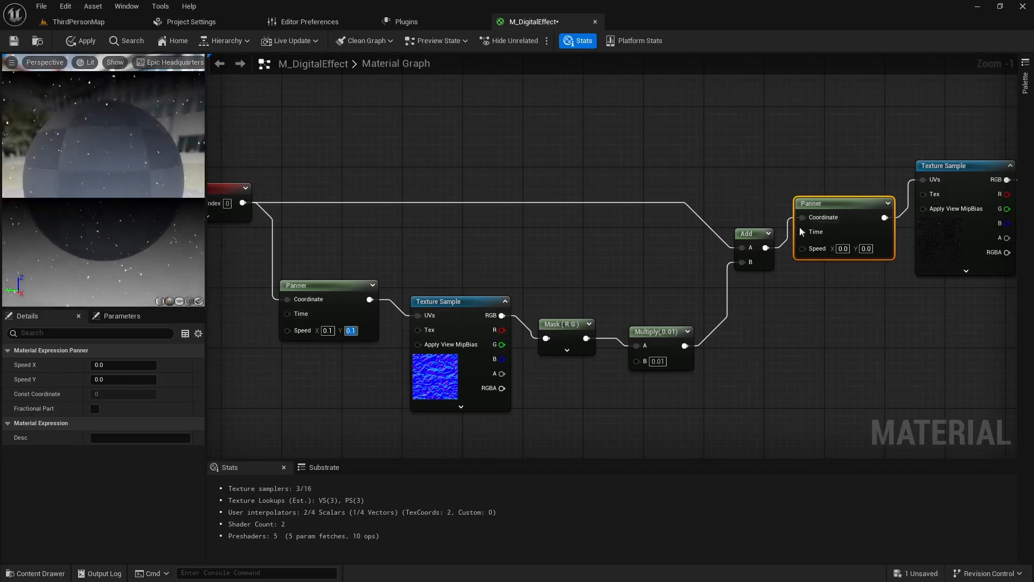
# - Set the X speed of the Panner feeding the star texture sample to 0.5
pyautogui.click(843, 248)
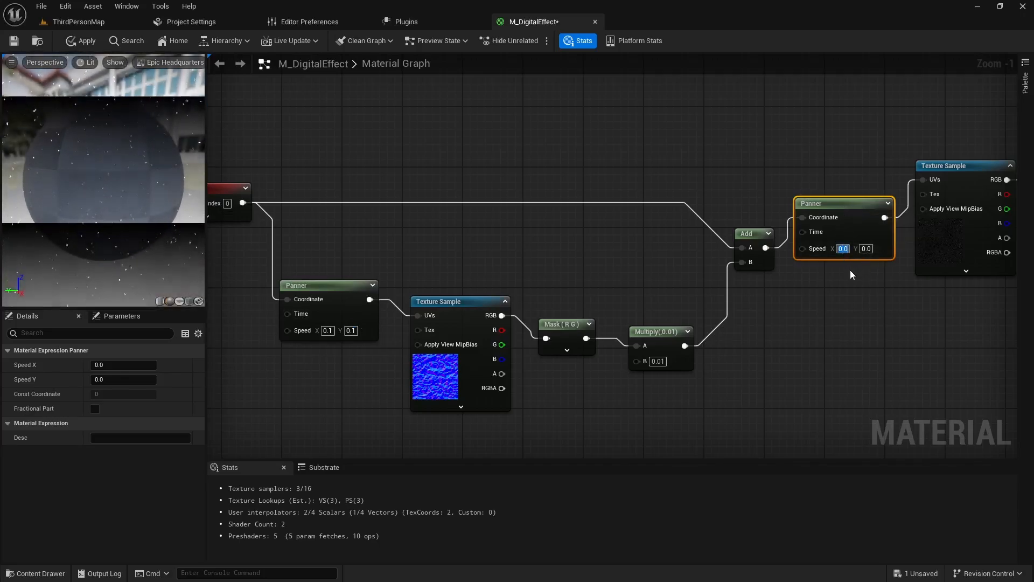
pyautogui.write('0.5')
pyautogui.press('Return')
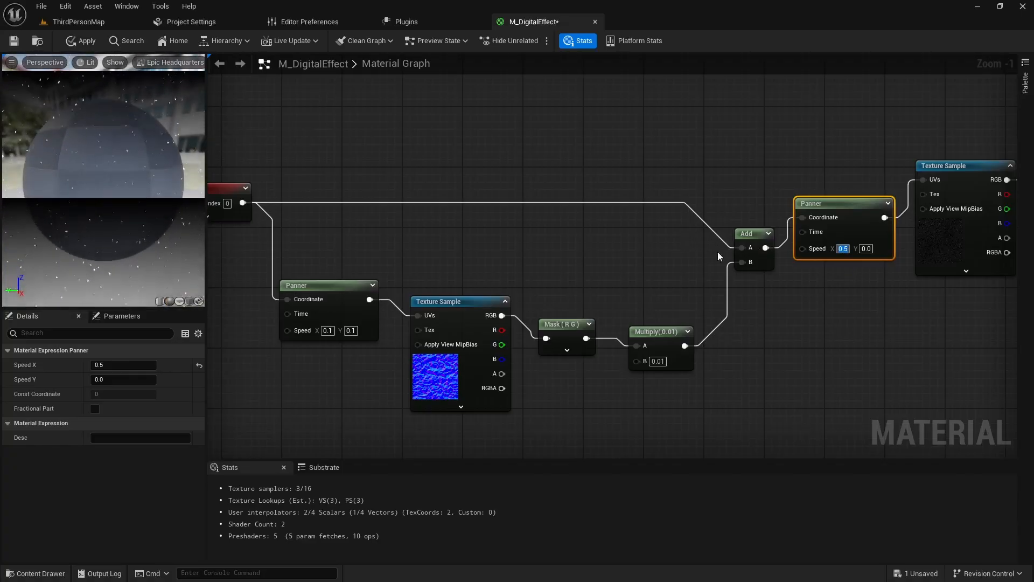
pyautogui.click(865, 250)
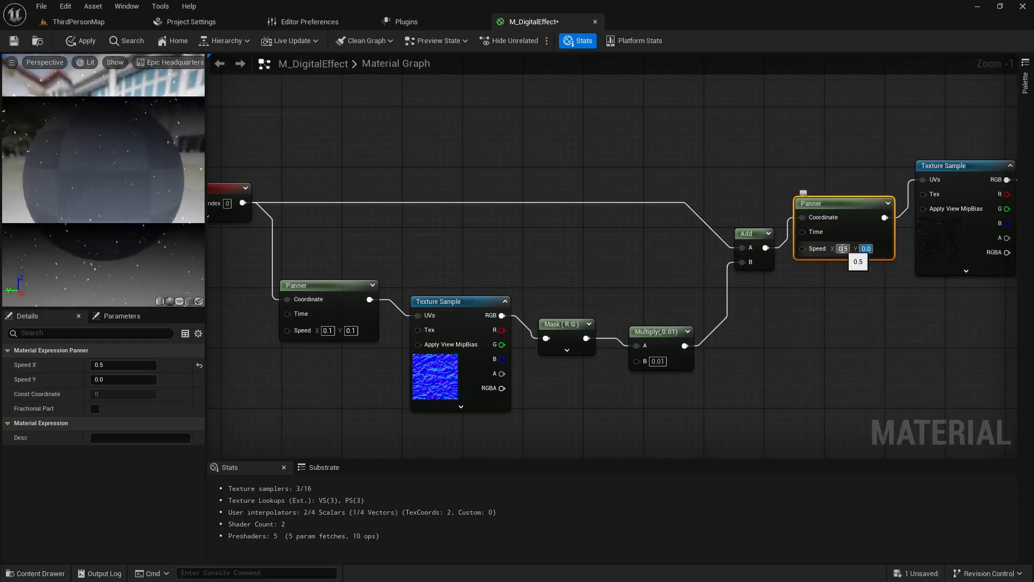
pyautogui.click(813, 308)
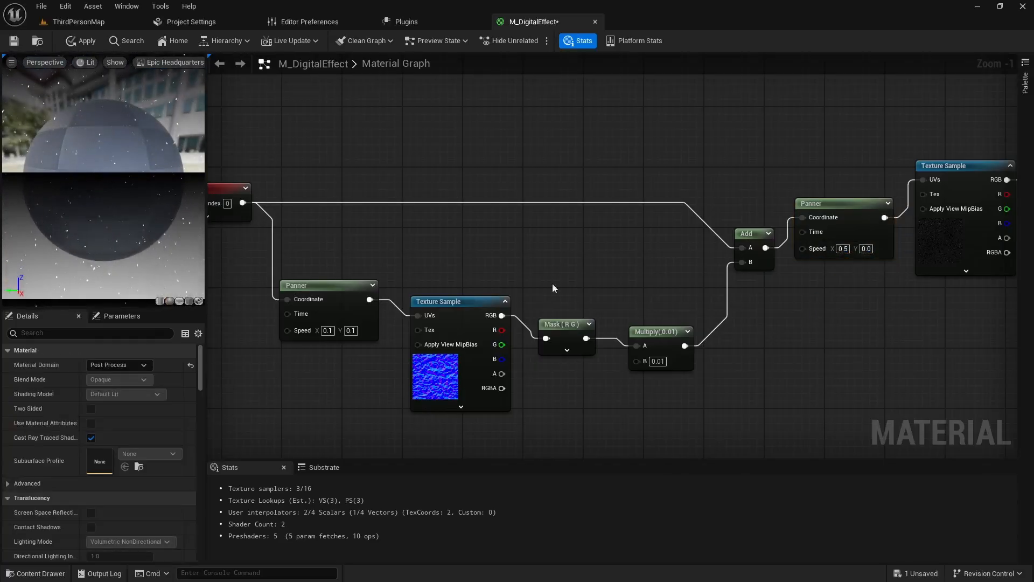
pyautogui.scroll(-1, 360, 366)
pyautogui.moveTo(360, 366); pyautogui.dragTo(415, 347, button='right')
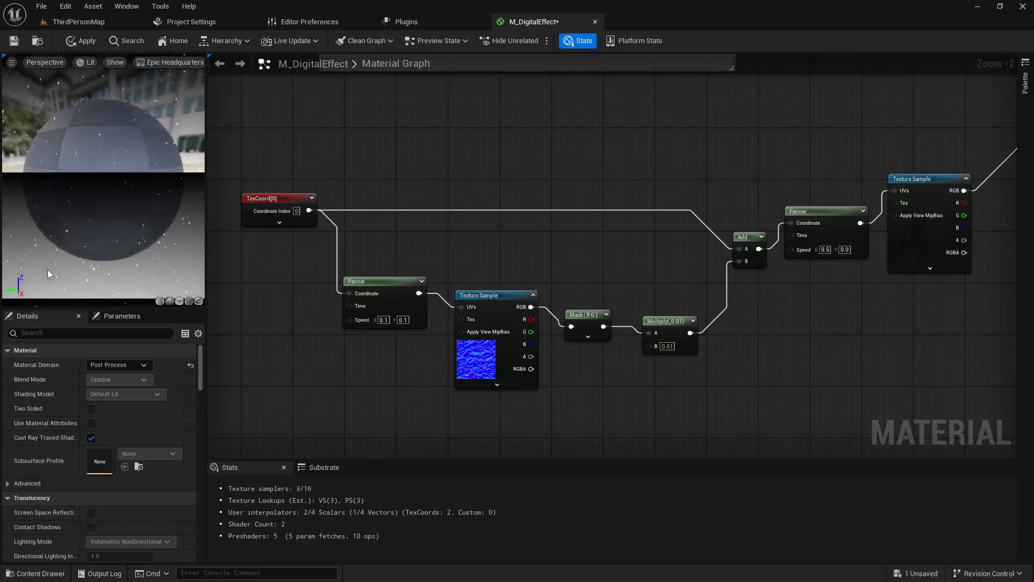
# - Try a UTiling of 0 on the TexCoord node and set it back to 1
pyautogui.click(289, 220)
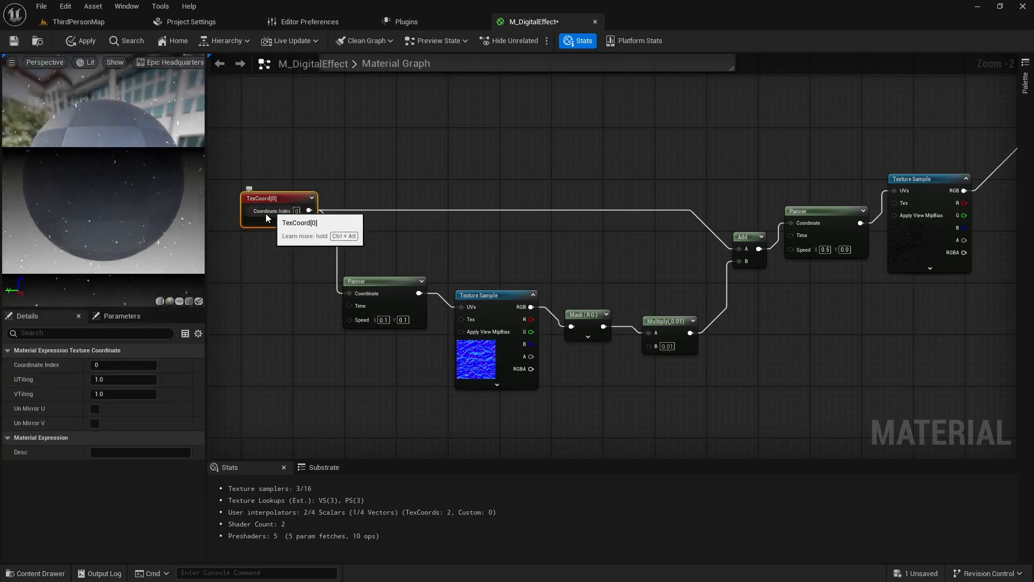
pyautogui.click(110, 379)
pyautogui.write('0')
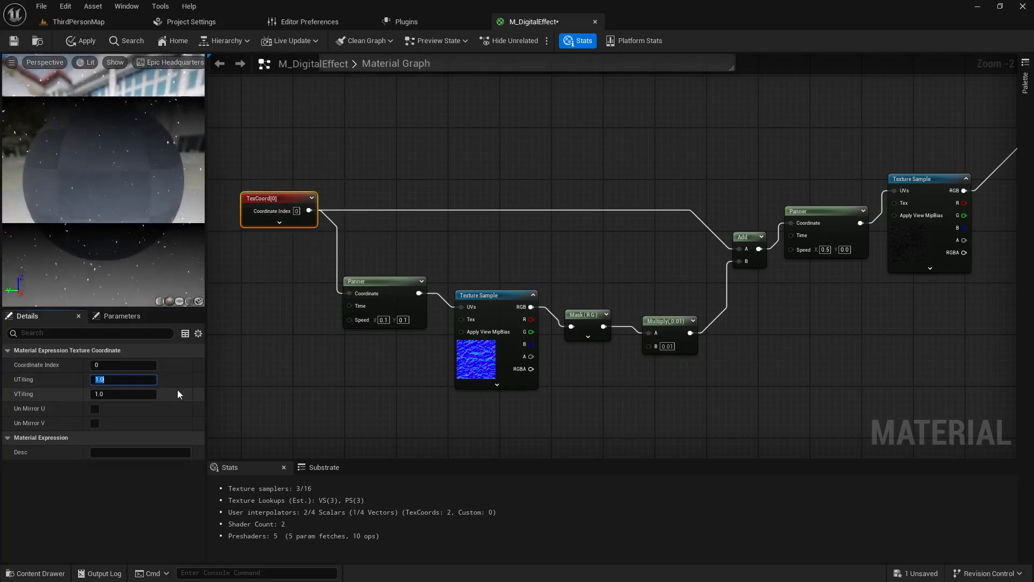
pyautogui.press('Return')
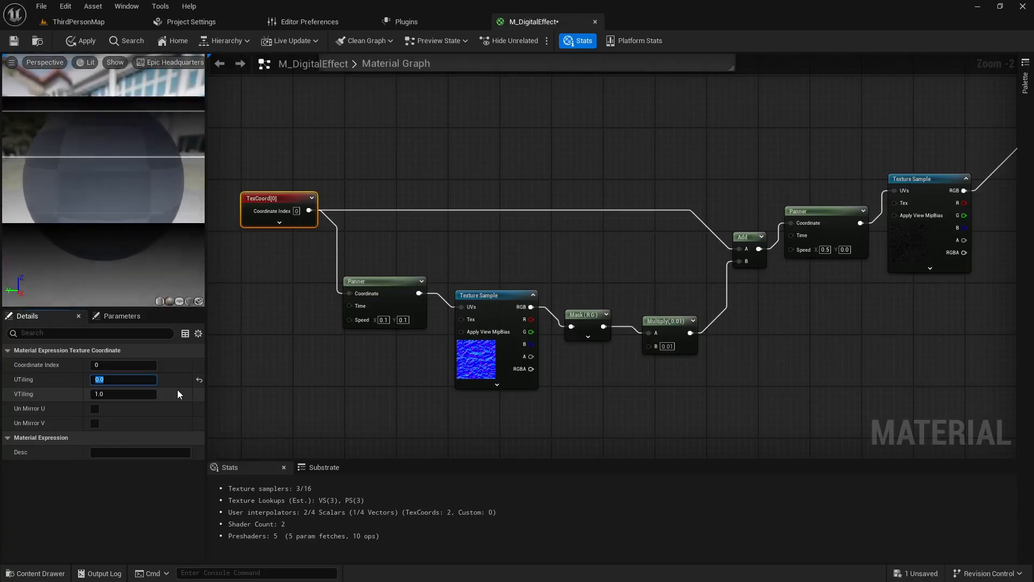
pyautogui.write('1')
pyautogui.press('Return')
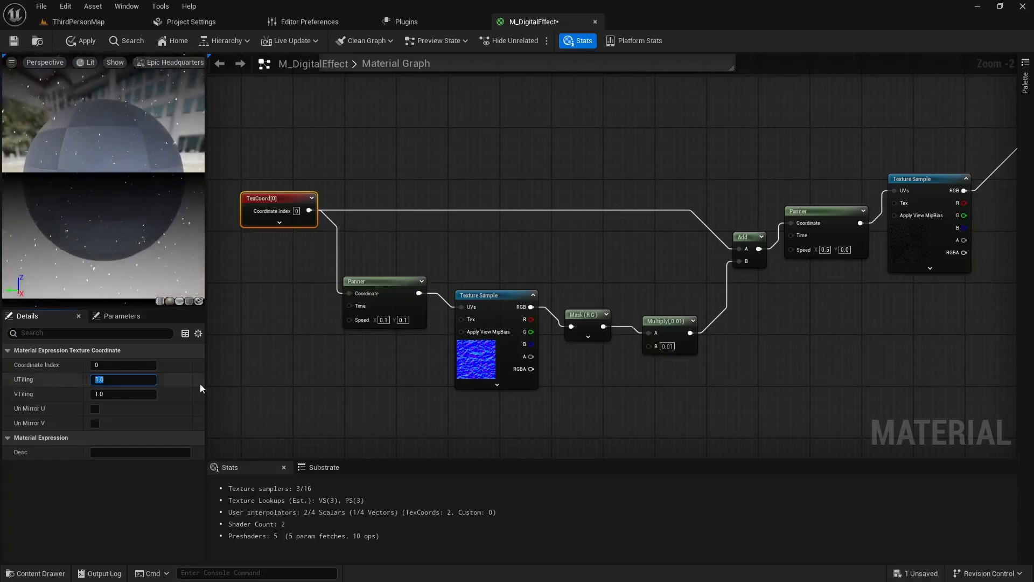
# - Set the TexCoord node's VTiling to 0
pyautogui.click(123, 393)
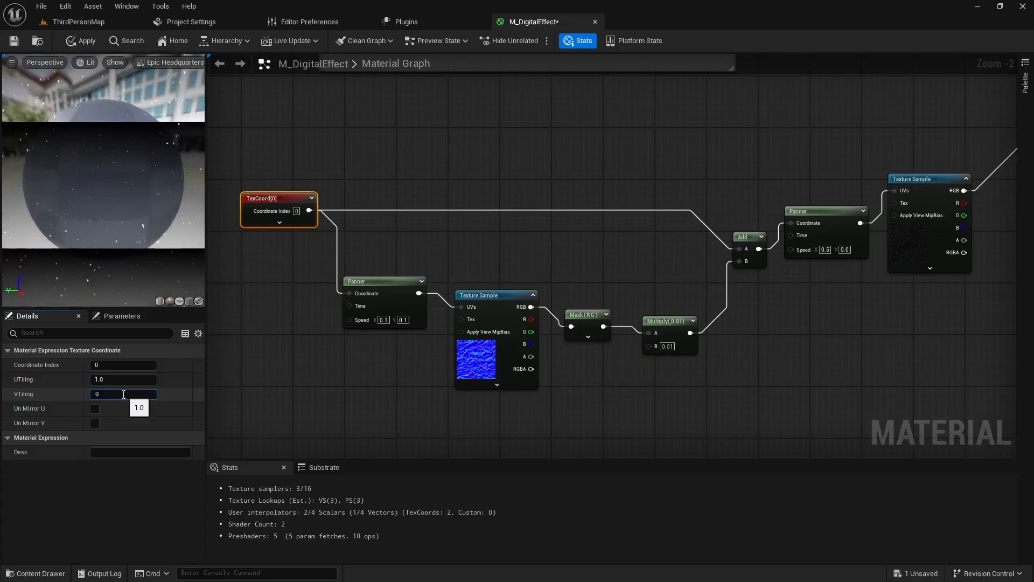
pyautogui.write('0')
pyautogui.press('Return')
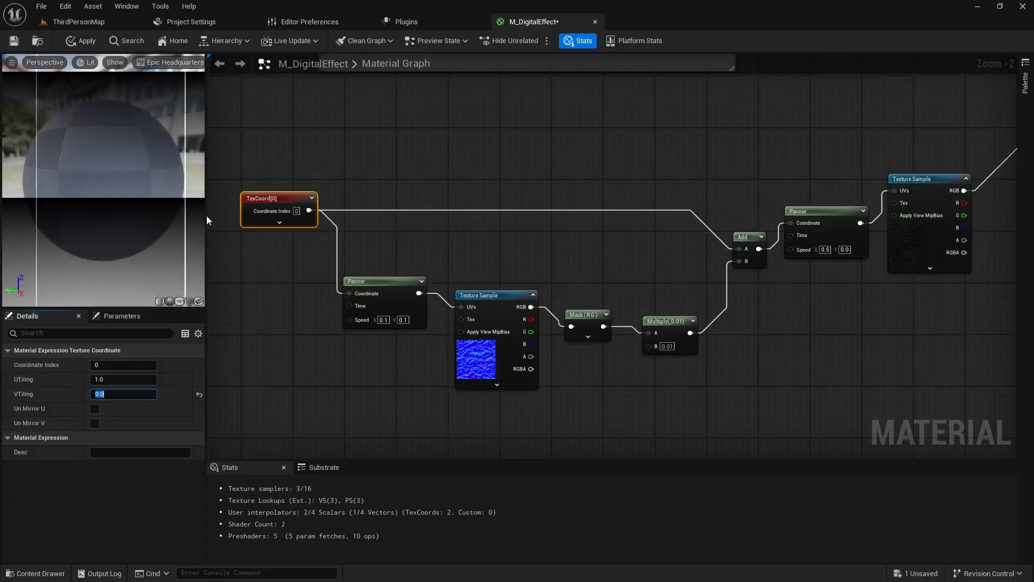
# - Try a speed of X 0.0 and Y 0.5 on the star texture's Panner, and restore it to X 0.5 and Y 0
pyautogui.click(844, 249)
pyautogui.write('0.5')
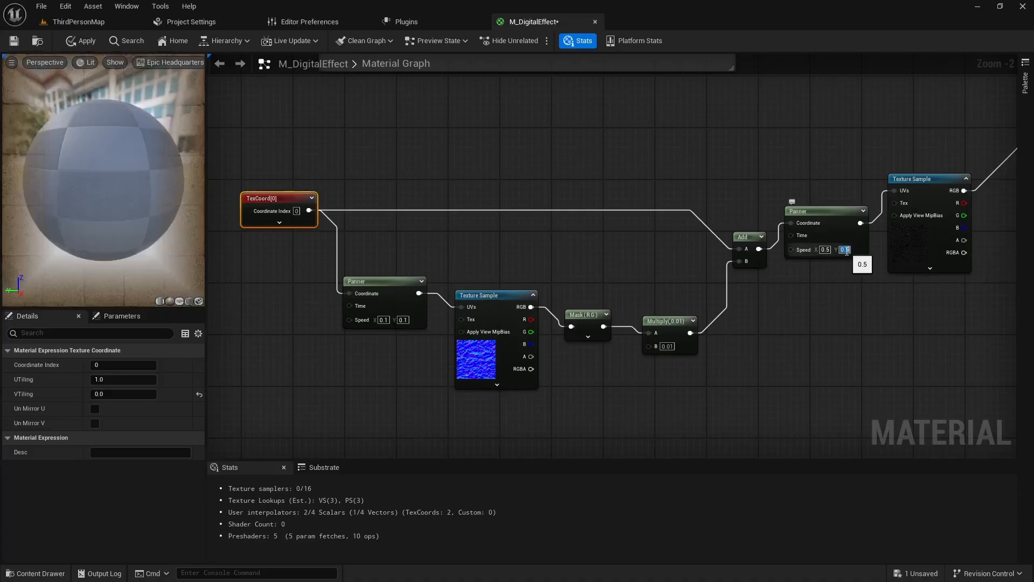
pyautogui.click(830, 249)
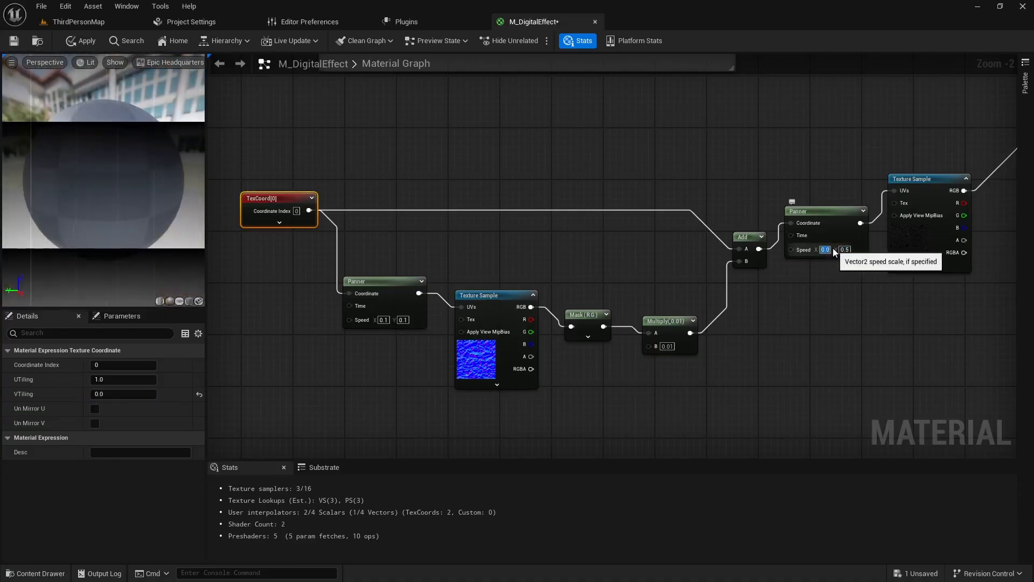
pyautogui.write('0.0')
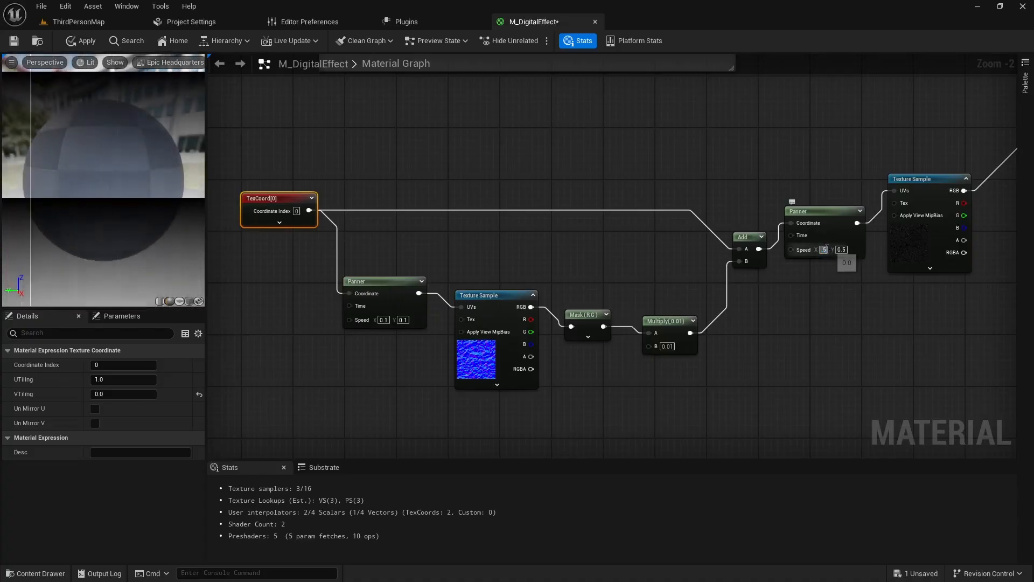
pyautogui.click(846, 249)
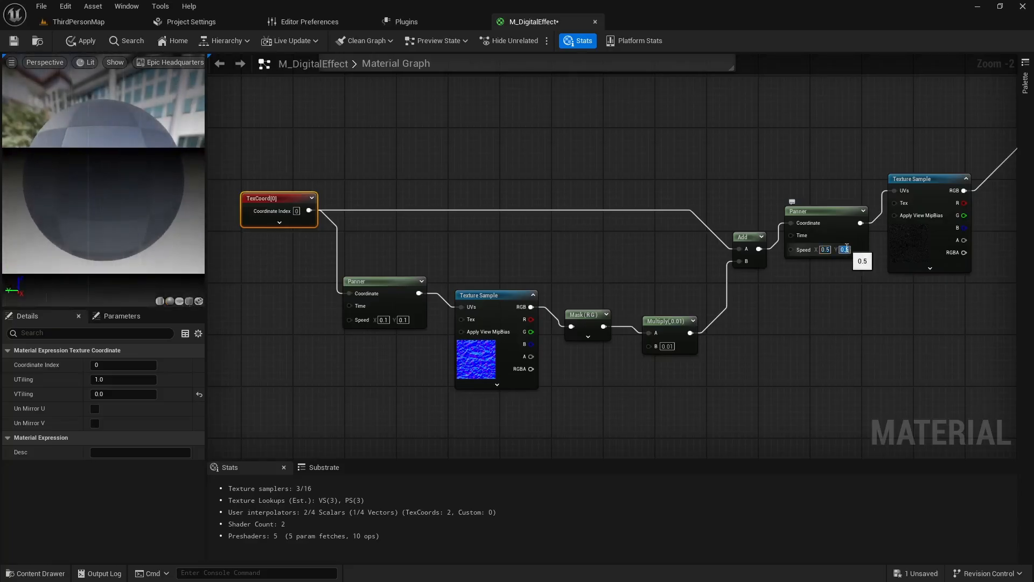
pyautogui.write('0')
pyautogui.press('Return')
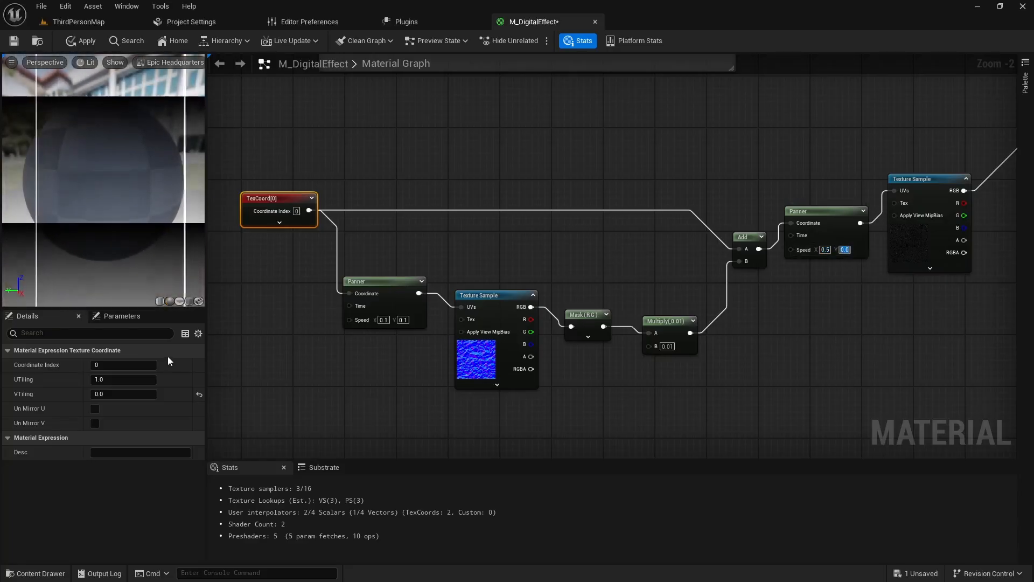
# - Set the TexCoord node's UTiling to 0 and VTiling to 1
pyautogui.click(122, 380)
pyautogui.write('0')
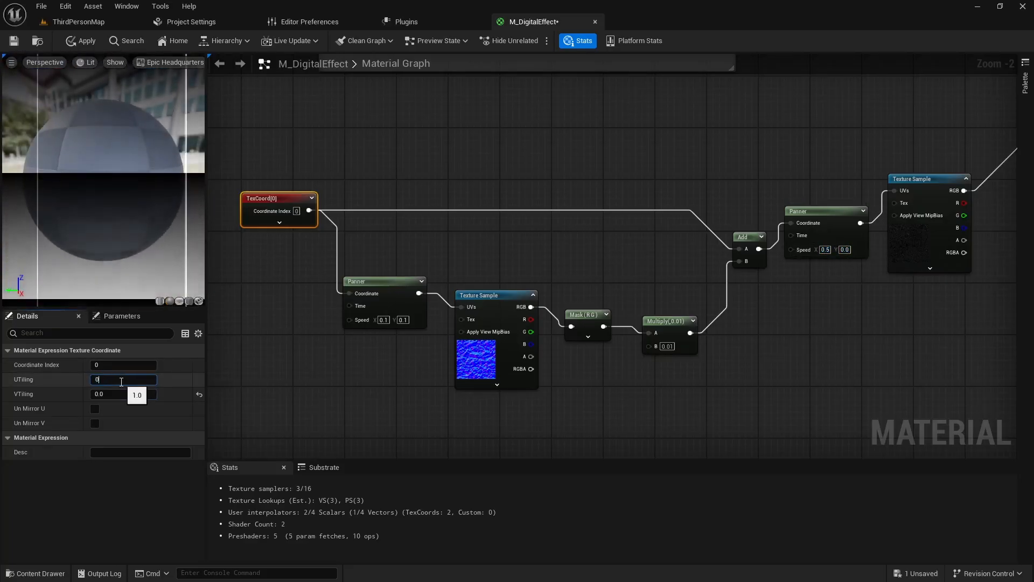
pyautogui.press('Tab')
pyautogui.write('1')
pyautogui.press('Return')
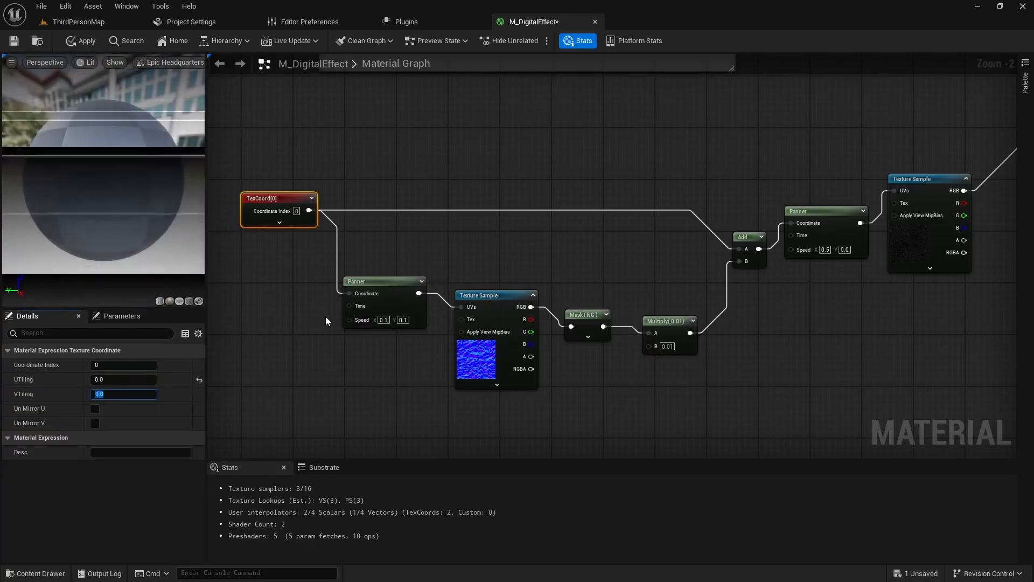
# - Enclose the nodes from TexCoord to the star texture sample in a comment titled "Digital Snow Effect" and move it closer to the group above
pyautogui.scroll(-1, 325, 316)
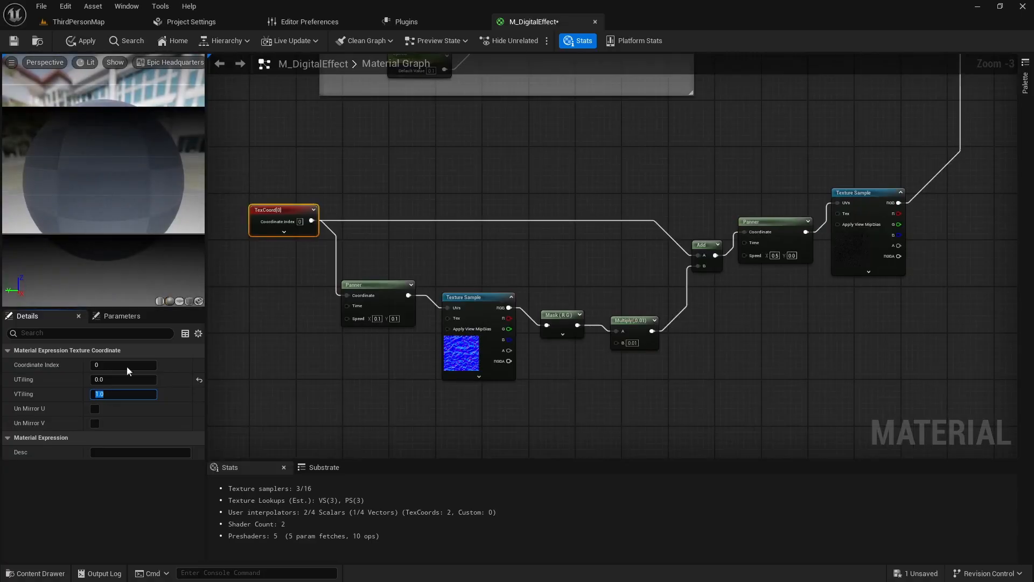
pyautogui.moveTo(331, 350); pyautogui.dragTo(326, 410, button='right')
pyautogui.scroll(-1, 301, 361)
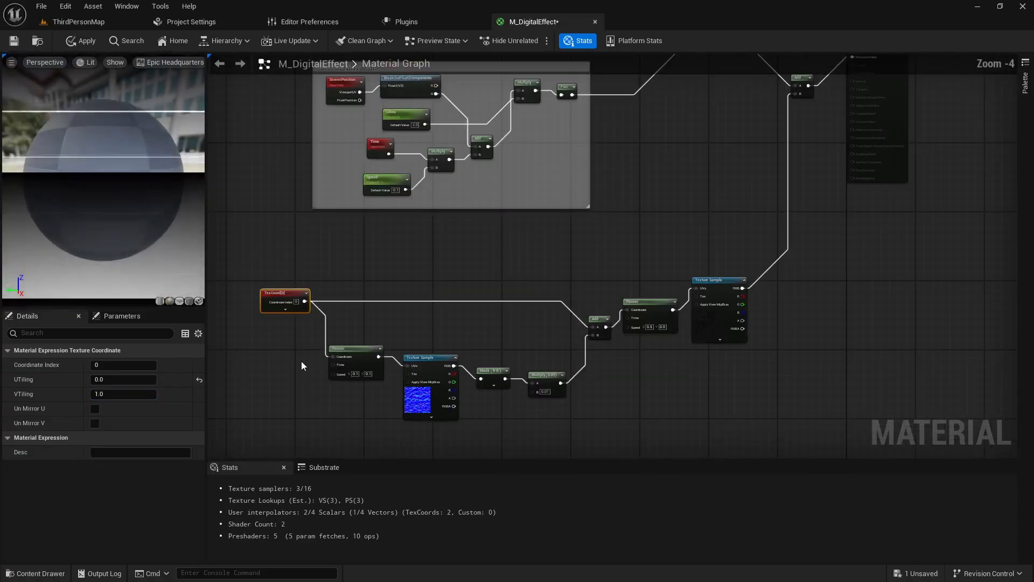
pyautogui.moveTo(258, 280); pyautogui.dragTo(712, 438)
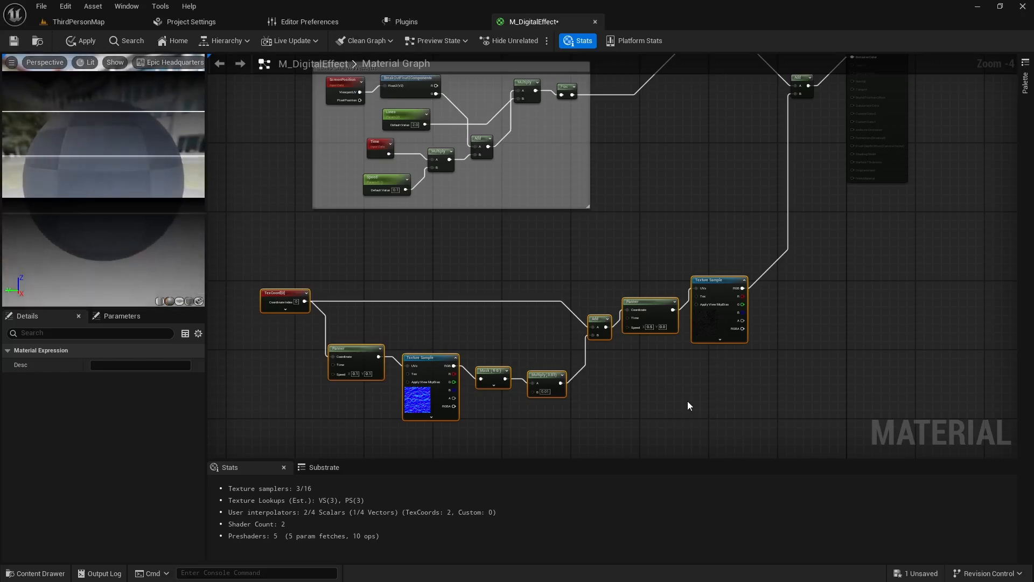
pyautogui.write('c')
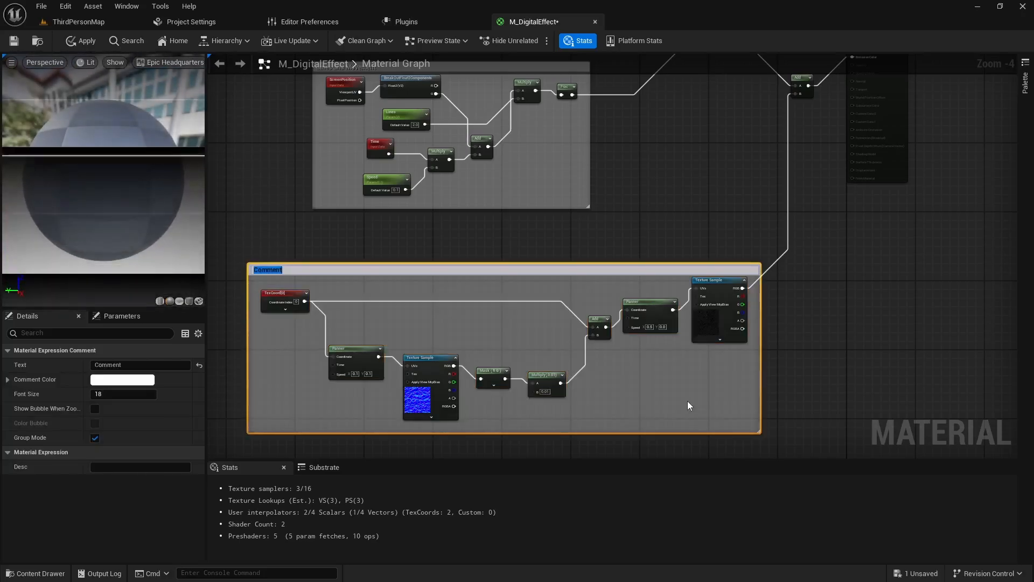
pyautogui.write('S')
pyautogui.press('BackSpace')
pyautogui.write('Digital')
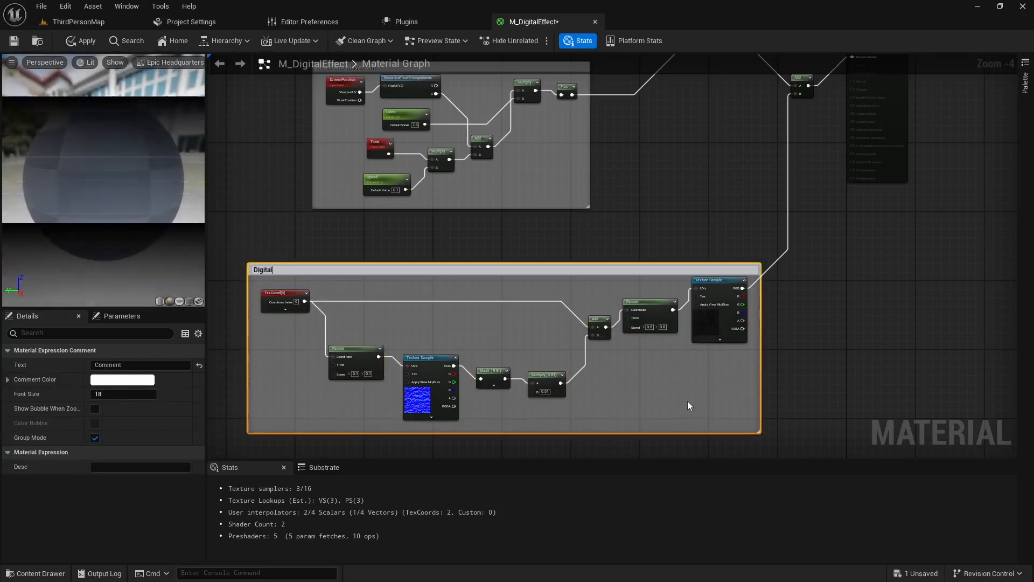
pyautogui.write(' Snow Effect')
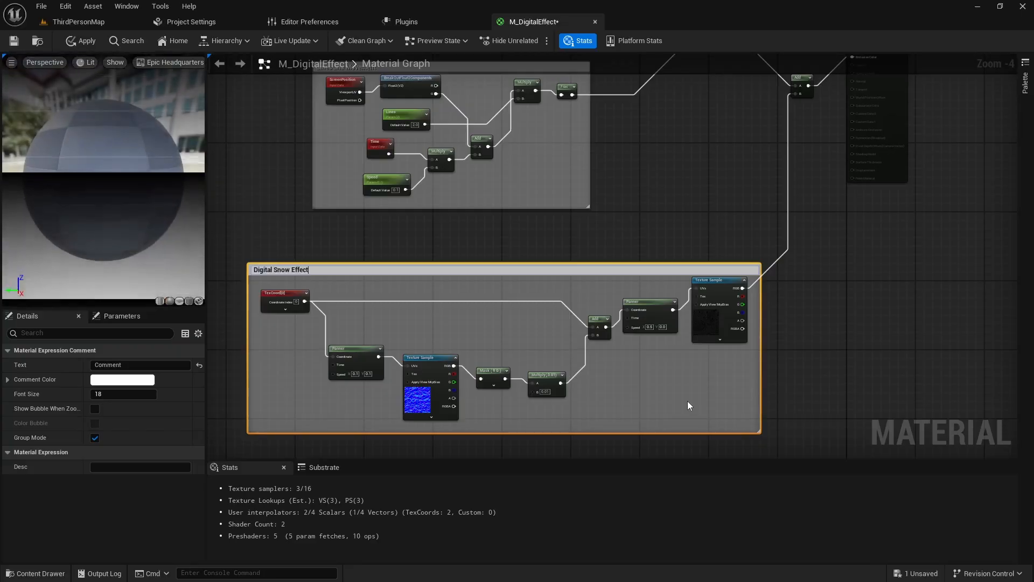
pyautogui.press('Return')
pyautogui.moveTo(595, 269); pyautogui.dragTo(594, 233)
pyautogui.moveTo(663, 165); pyautogui.dragTo(684, 383, button='right')
pyautogui.click(468, 227)
pyautogui.moveTo(461, 277); pyautogui.dragTo(456, 163, button='right')
pyautogui.click(457, 167)
pyautogui.moveTo(666, 256); pyautogui.dragTo(663, 140, button='right')
pyautogui.click(573, 310)
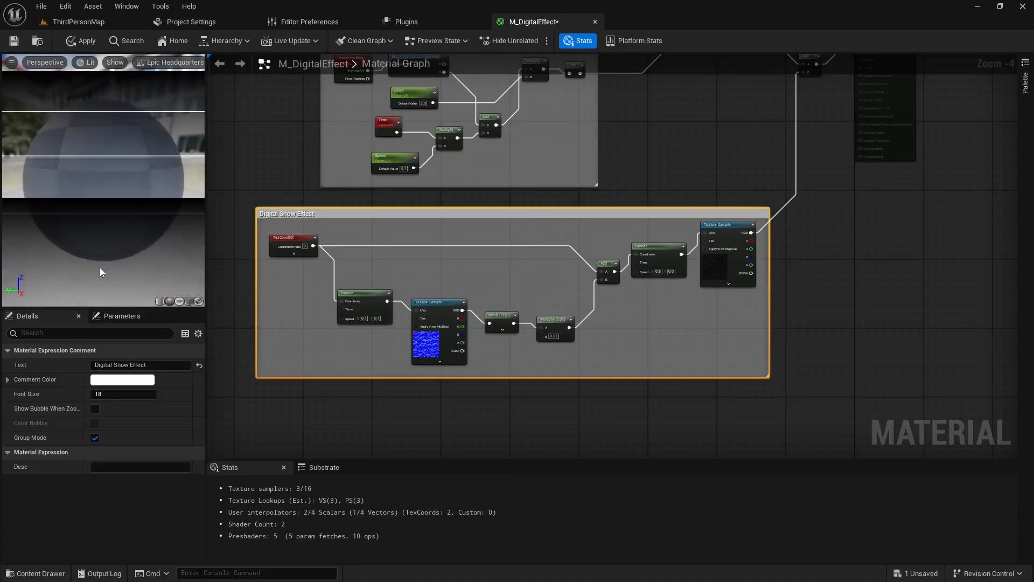
# - Set the default value of the Lines parameter in the Lines and Movement group to 100
pyautogui.moveTo(272, 148); pyautogui.dragTo(266, 271, button='right')
pyautogui.scroll(3, 407, 273)
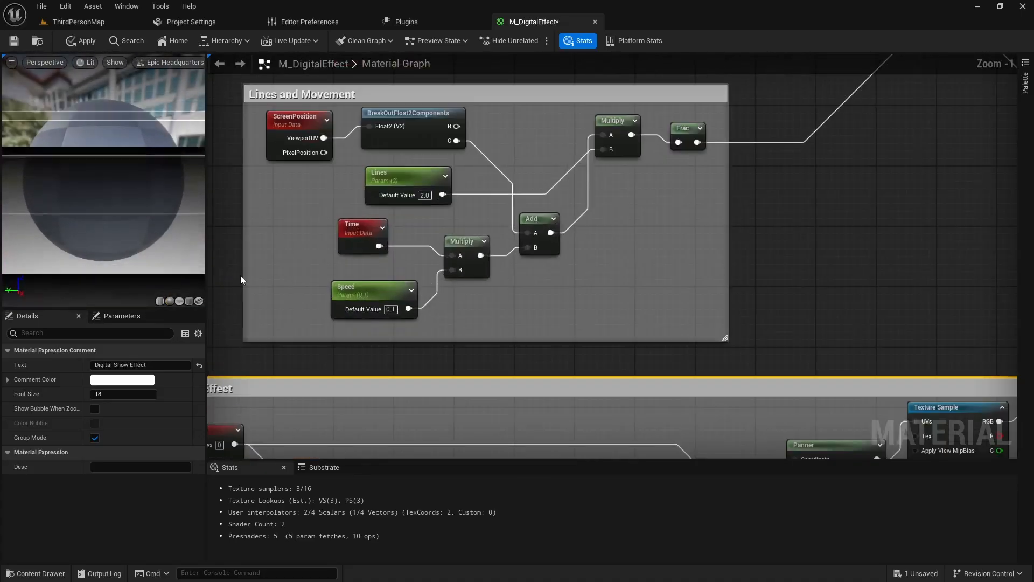
pyautogui.click(424, 195)
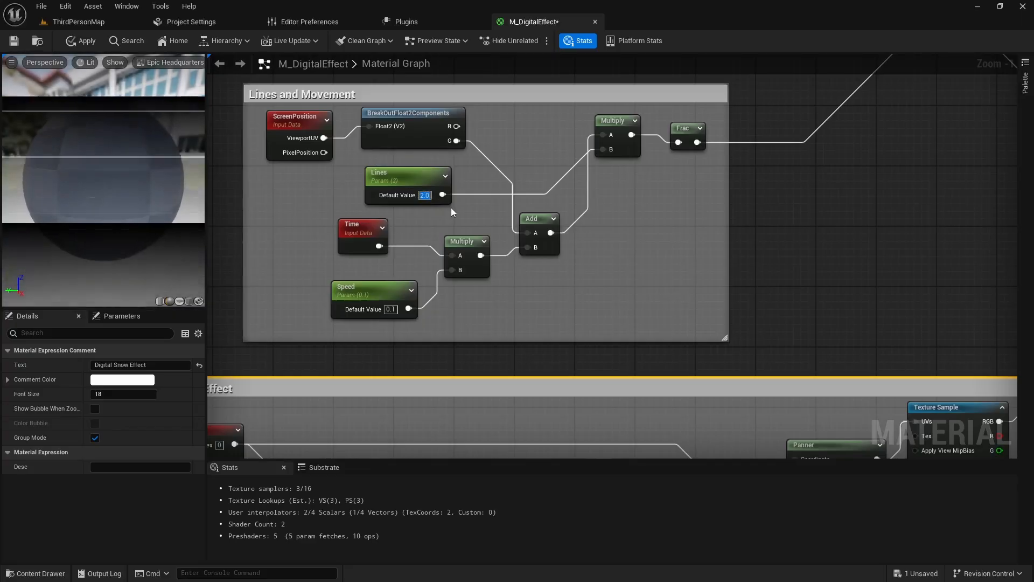
pyautogui.write('100')
pyautogui.press('Return')
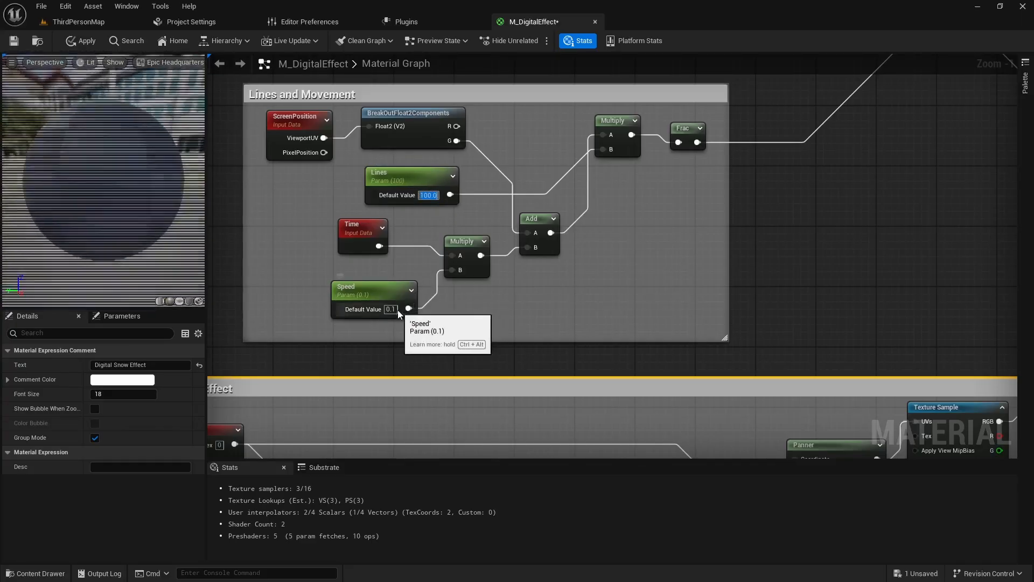
# - Try a default value of 0.001 on the Speed parameter and set it back to 0.1
pyautogui.click(392, 309)
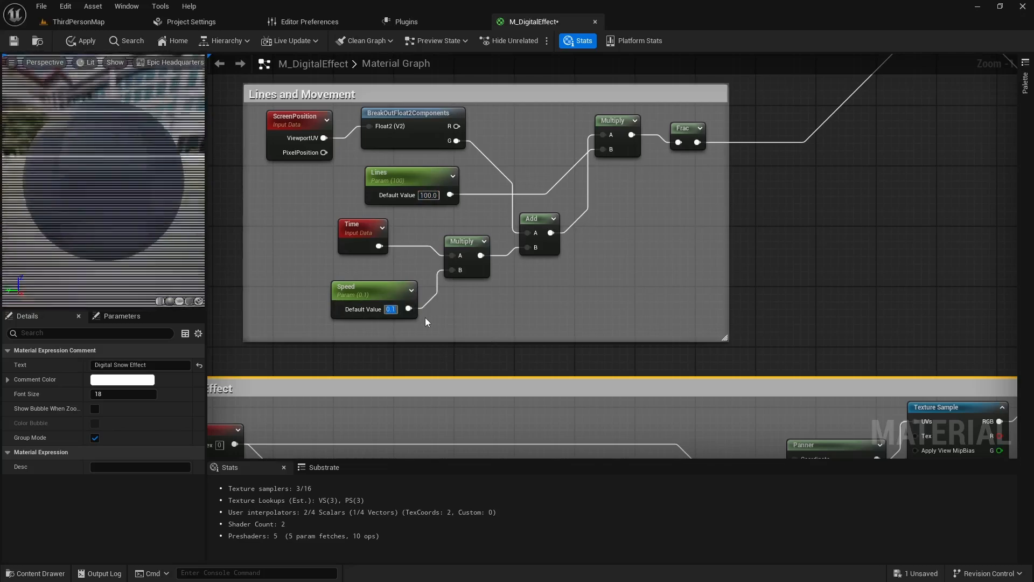
pyautogui.write('.001')
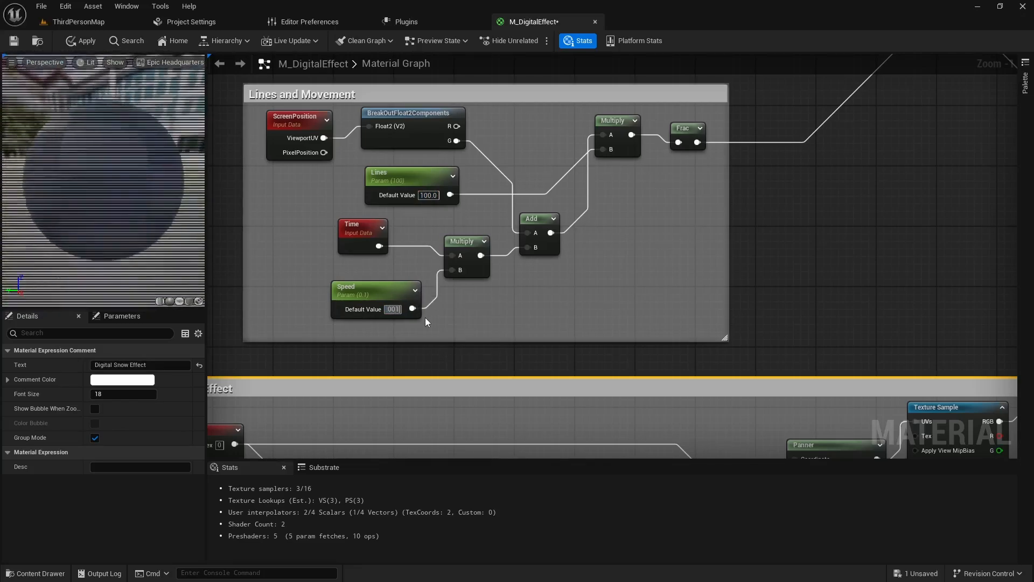
pyautogui.press('Return')
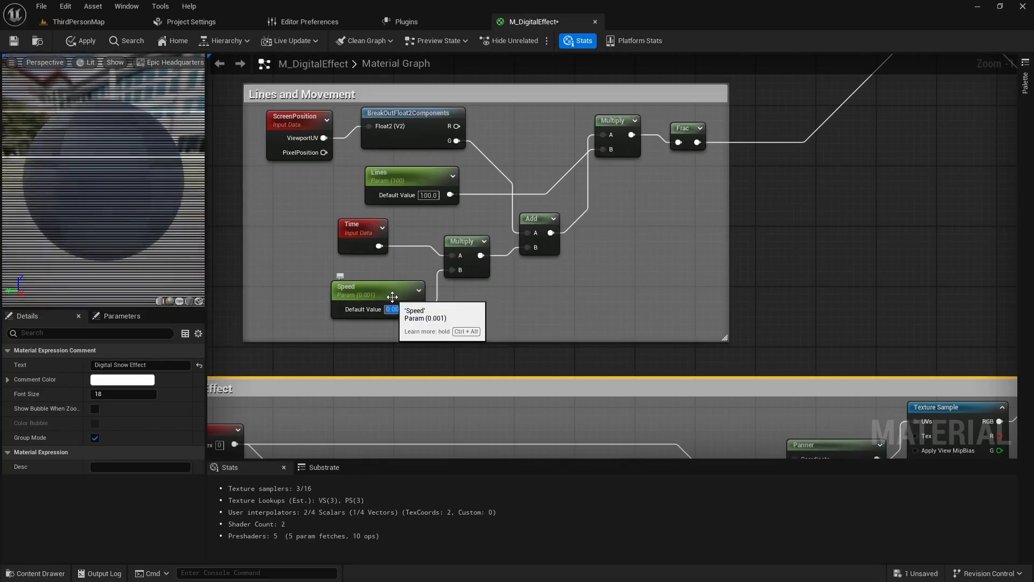
pyautogui.write('0.1')
# - Set the default value of the Lines parameter to 2
pyautogui.click(434, 197)
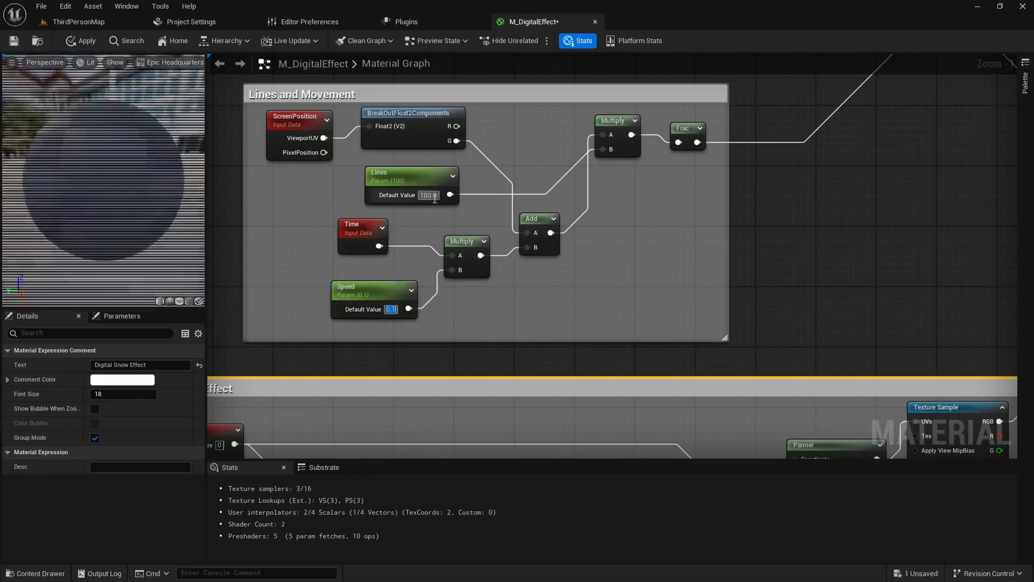
pyautogui.write('2')
pyautogui.press('Return')
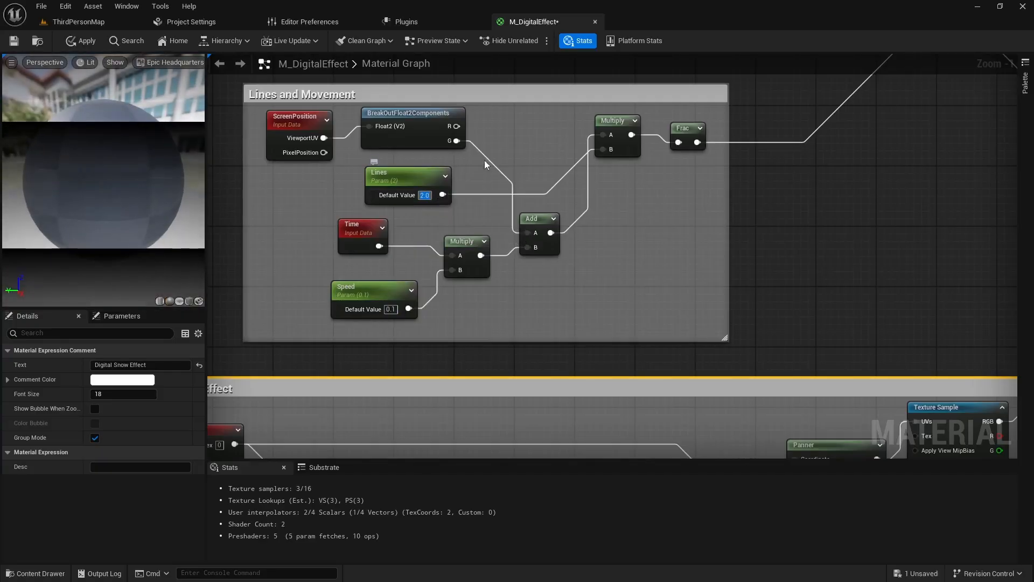
# - Try a muted green default value on the Color parameter and discard the colour change
pyautogui.moveTo(484, 159); pyautogui.dragTo(439, 397, button='right')
pyautogui.click(350, 161)
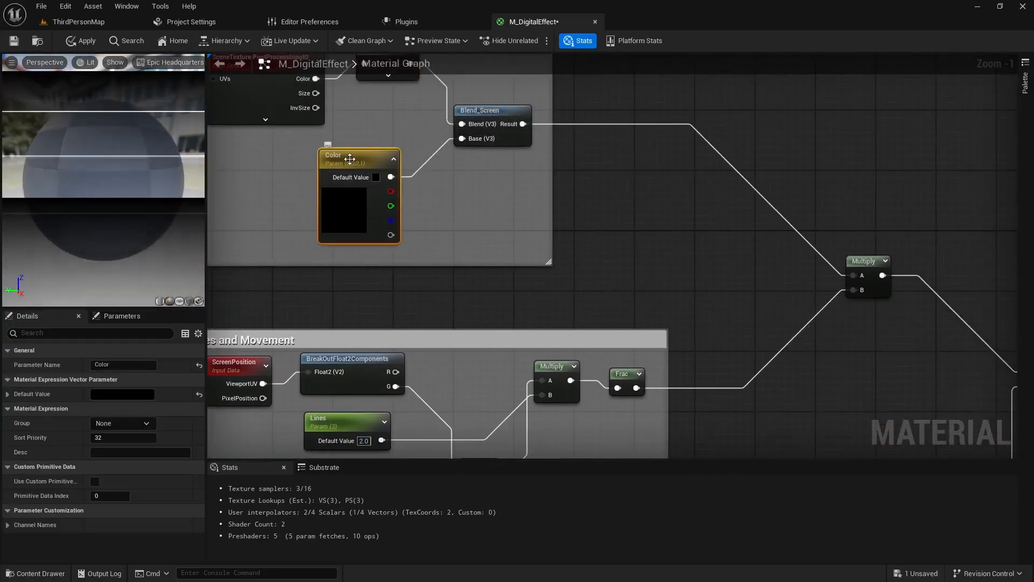
pyautogui.doubleClick(350, 160)
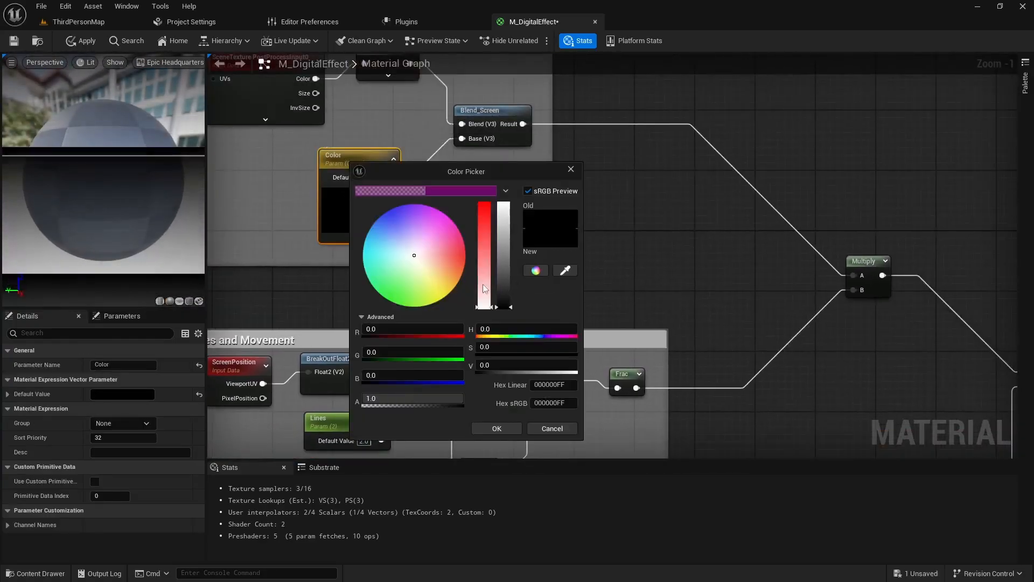
pyautogui.moveTo(418, 304); pyautogui.dragTo(392, 302)
pyautogui.moveTo(502, 257); pyautogui.dragTo(507, 279)
pyautogui.click(502, 274)
pyautogui.click(487, 252)
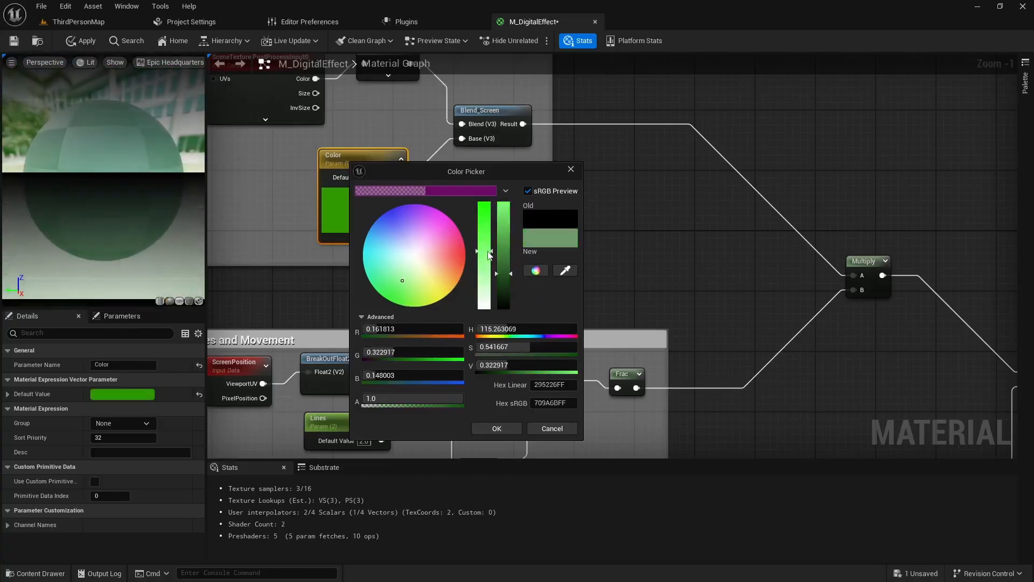
pyautogui.click(550, 430)
# - Save the M_DigitalEffect material
pyautogui.moveTo(400, 299); pyautogui.dragTo(488, 343, button='right')
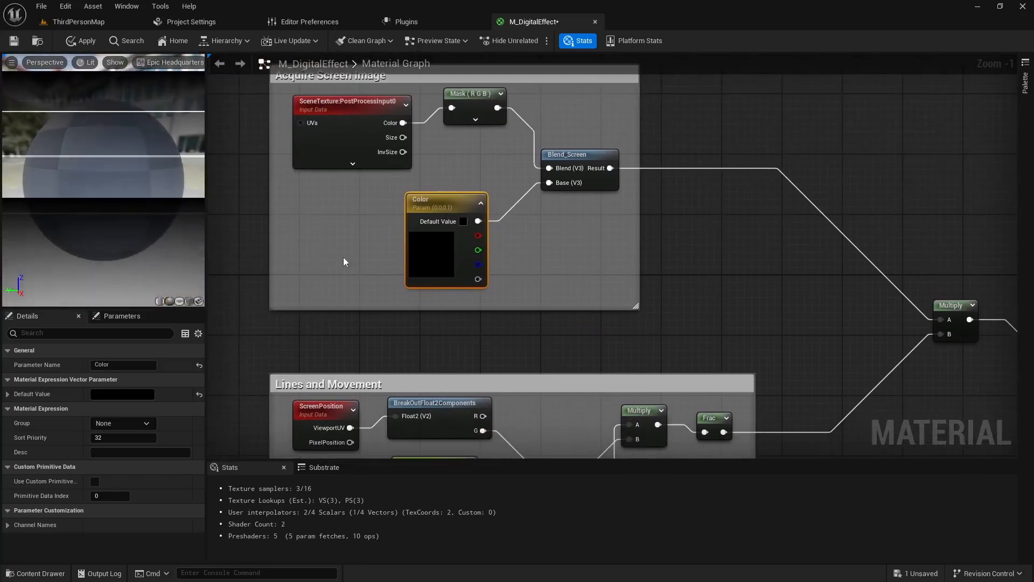
pyautogui.click(15, 41)
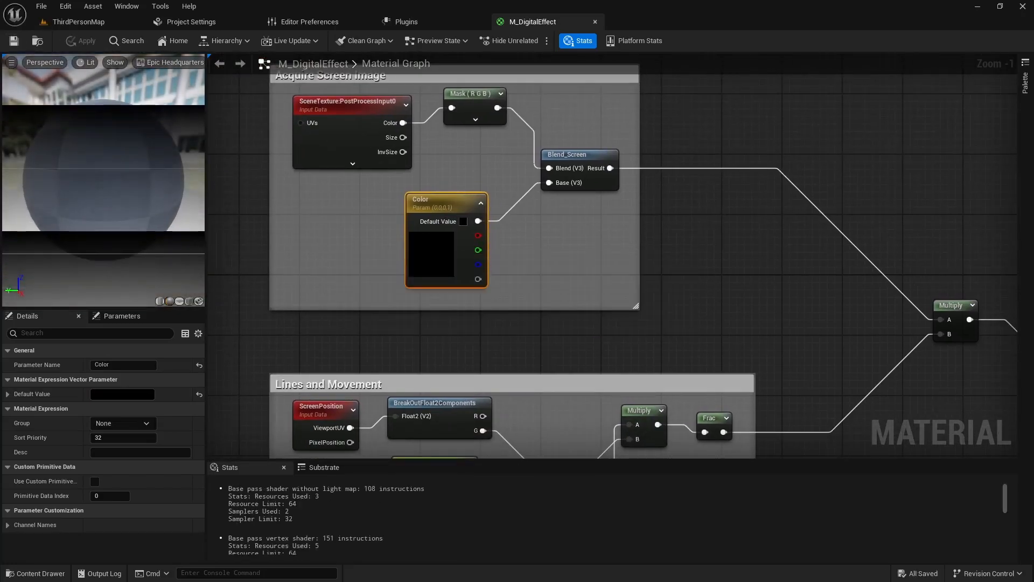
pyautogui.moveTo(350, 336); pyautogui.dragTo(402, 328, button='right')
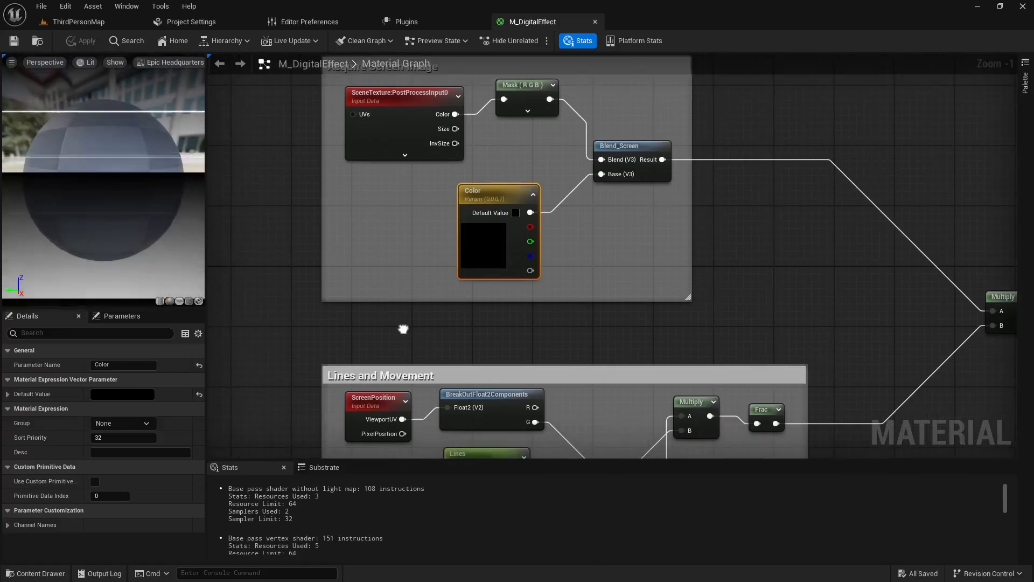
pyautogui.moveTo(693, 334); pyautogui.dragTo(542, 307, button='right')
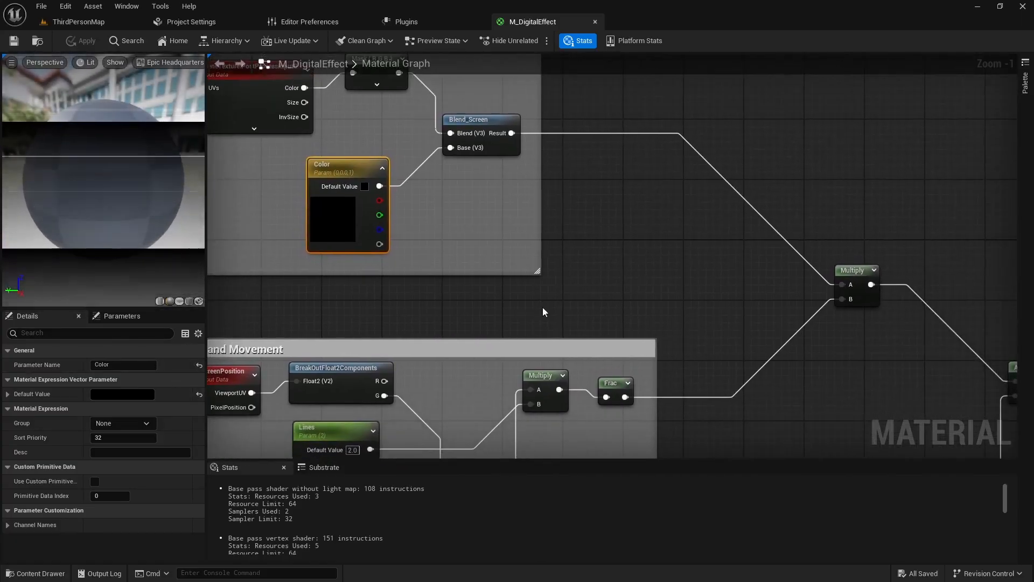
# - Return to ThirdPersonMap, turn off the Texture filter for the _example folder and open the BP_Drone blueprint from it
pyautogui.click(85, 23)
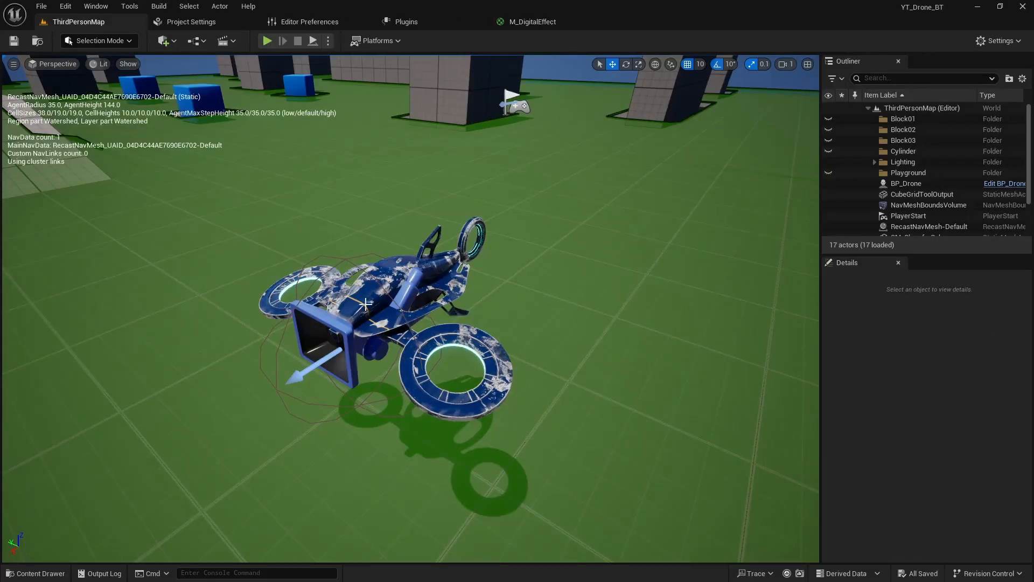
pyautogui.click(393, 292)
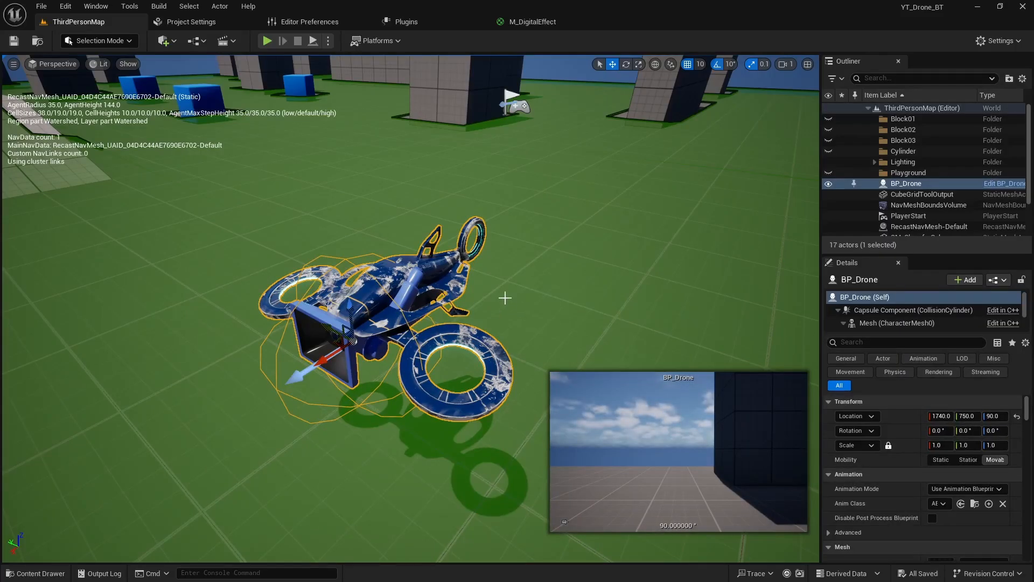
pyautogui.hotkey('ctrl', 'space')
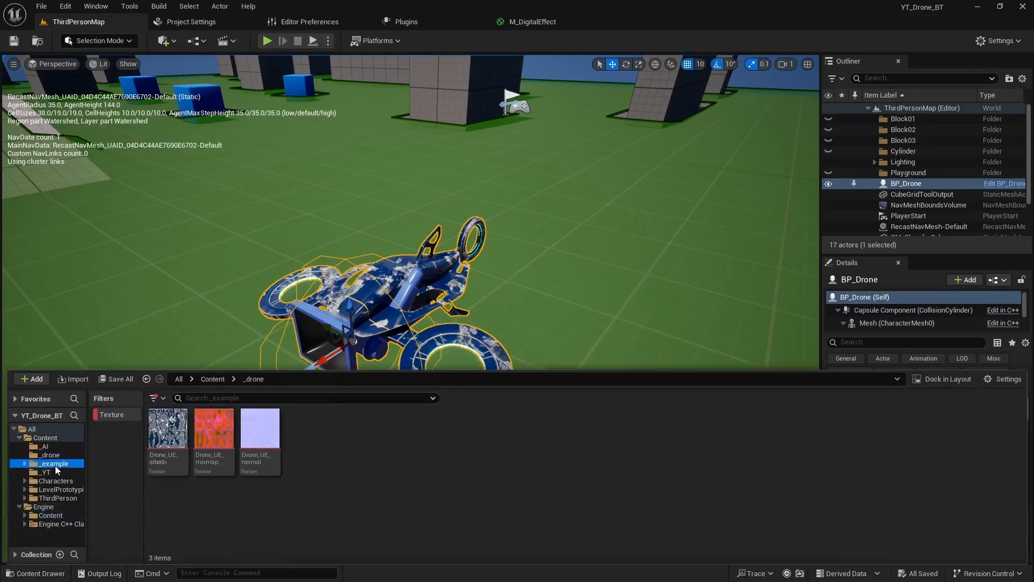
pyautogui.click(54, 464)
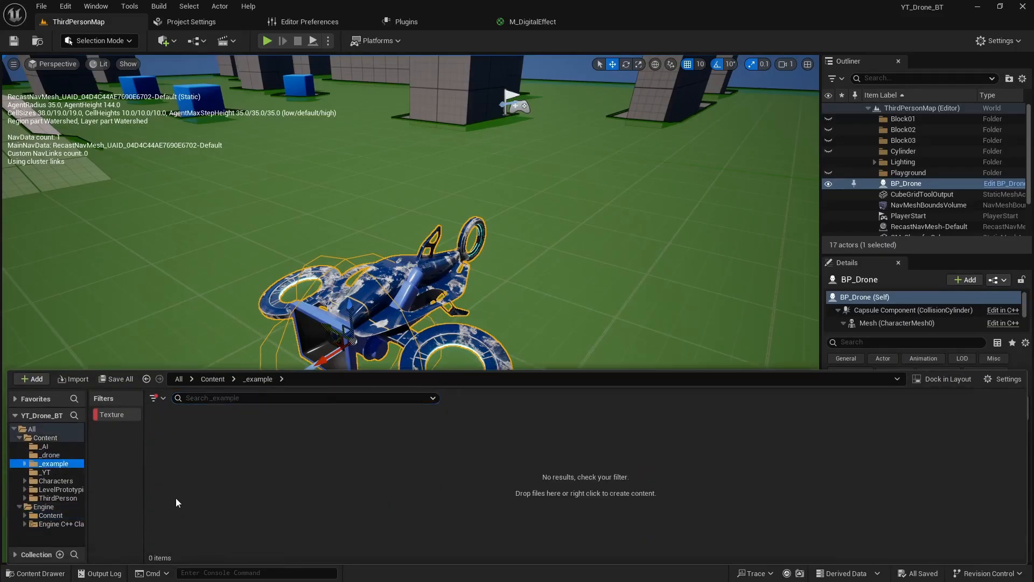
pyautogui.click(126, 416)
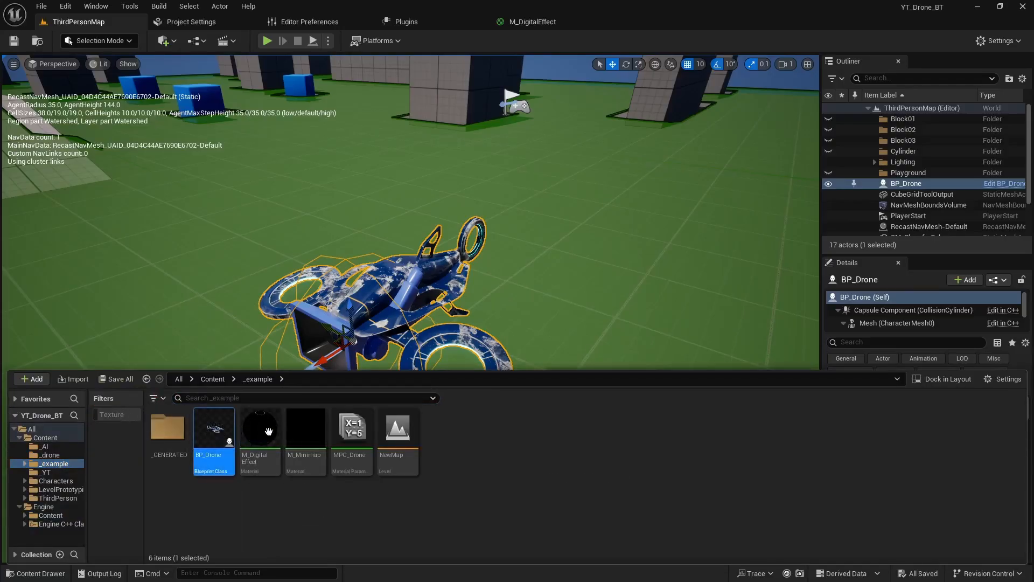
pyautogui.doubleClick(227, 433)
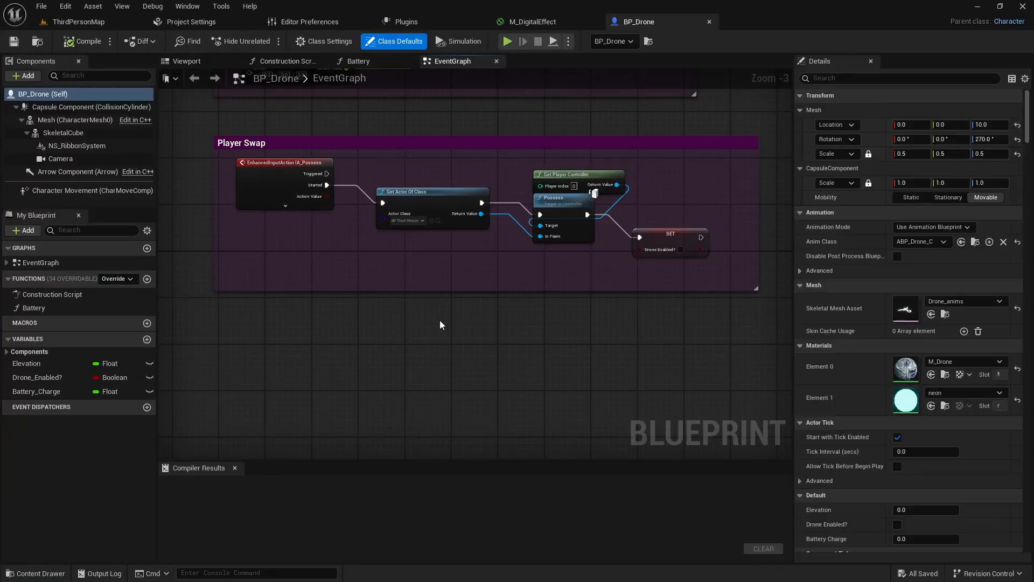
# - Show the drone in the blueprint's viewport and add a Post Process component to it
pyautogui.moveTo(423, 328); pyautogui.dragTo(437, 358, button='right')
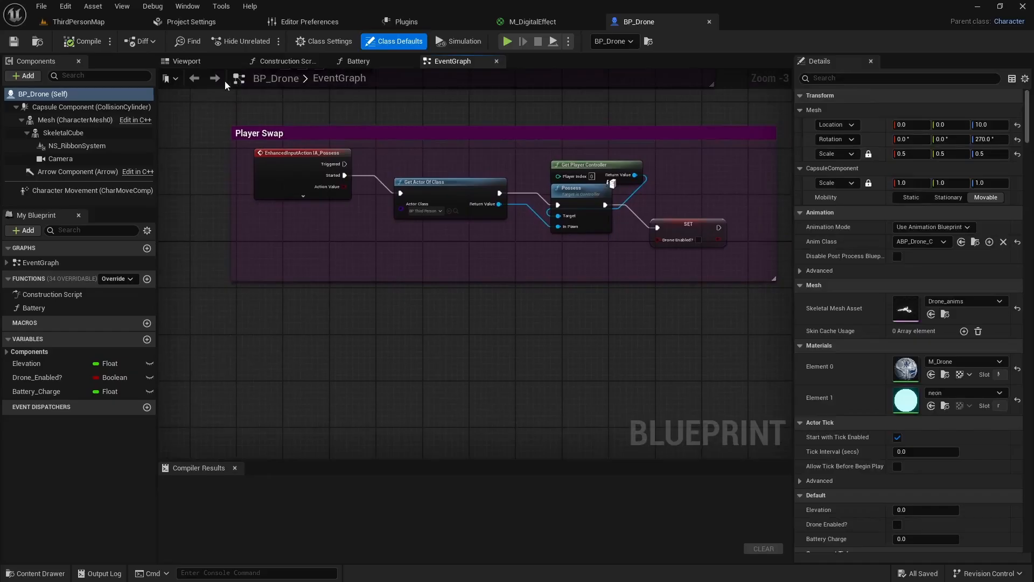
pyautogui.click(190, 63)
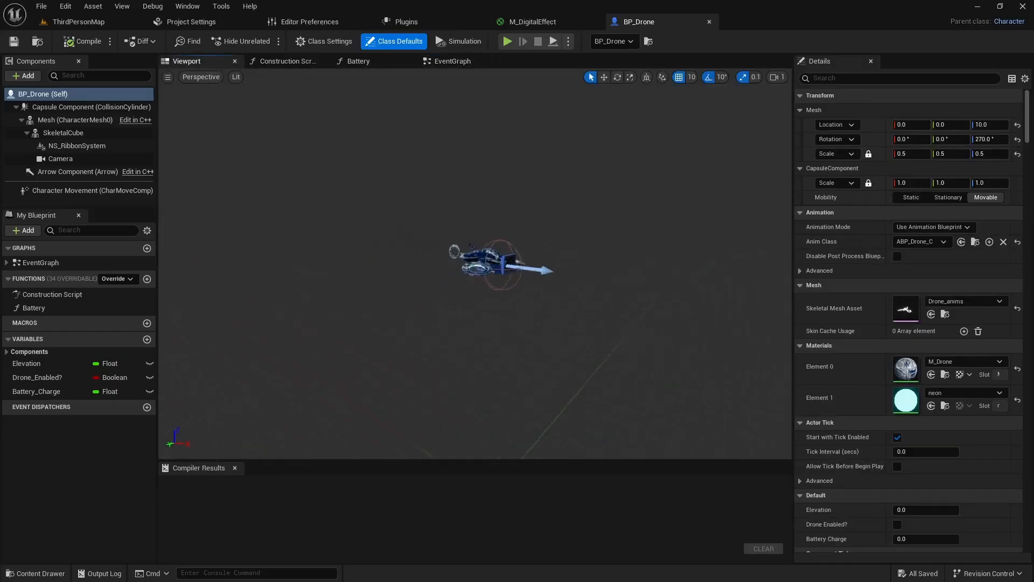
pyautogui.moveTo(396, 280); pyautogui.dragTo(397, 293, button='right')
pyautogui.press('w')
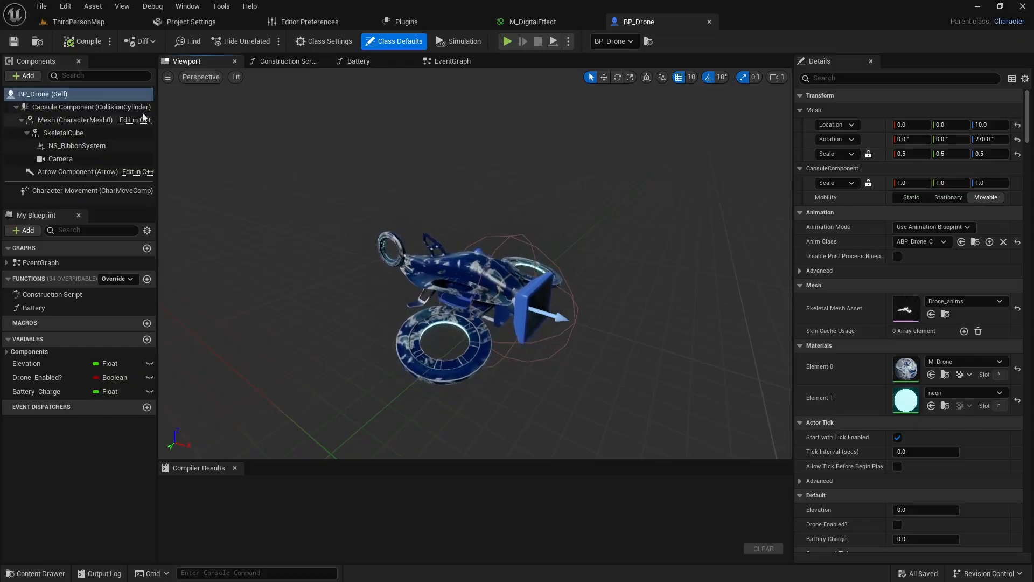
pyautogui.click(26, 77)
pyautogui.write('post')
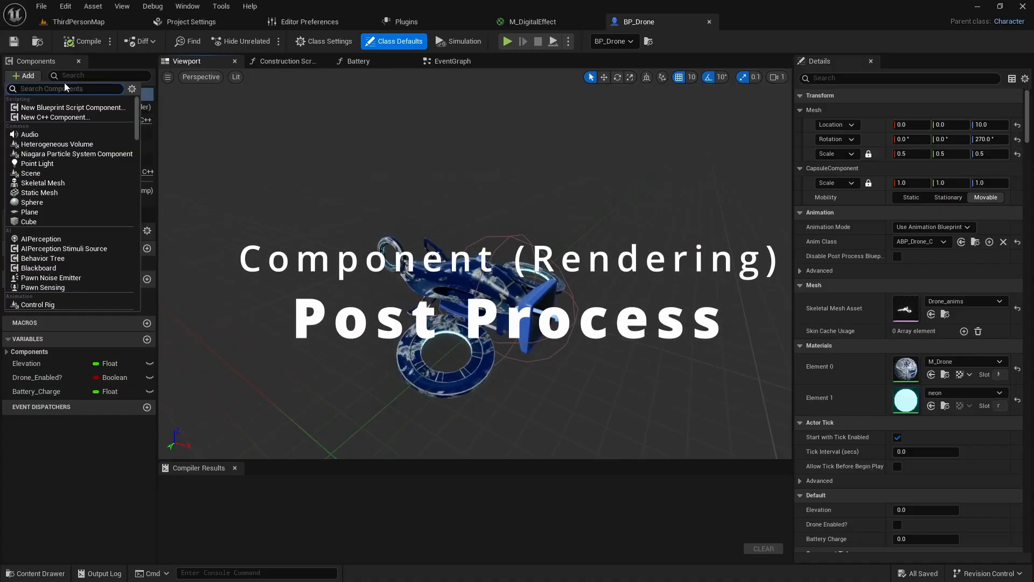
pyautogui.write(' proces')
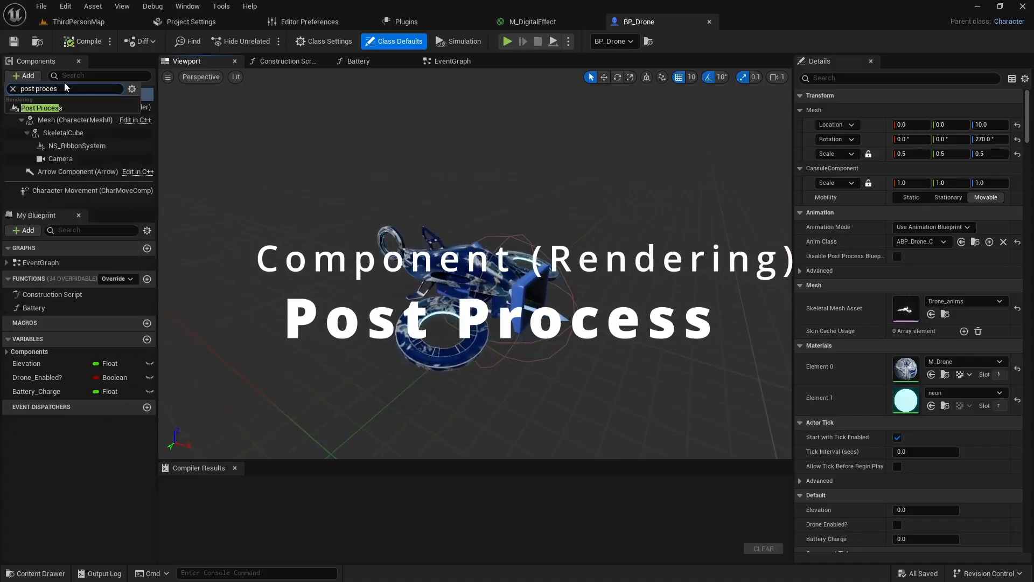
pyautogui.click(49, 109)
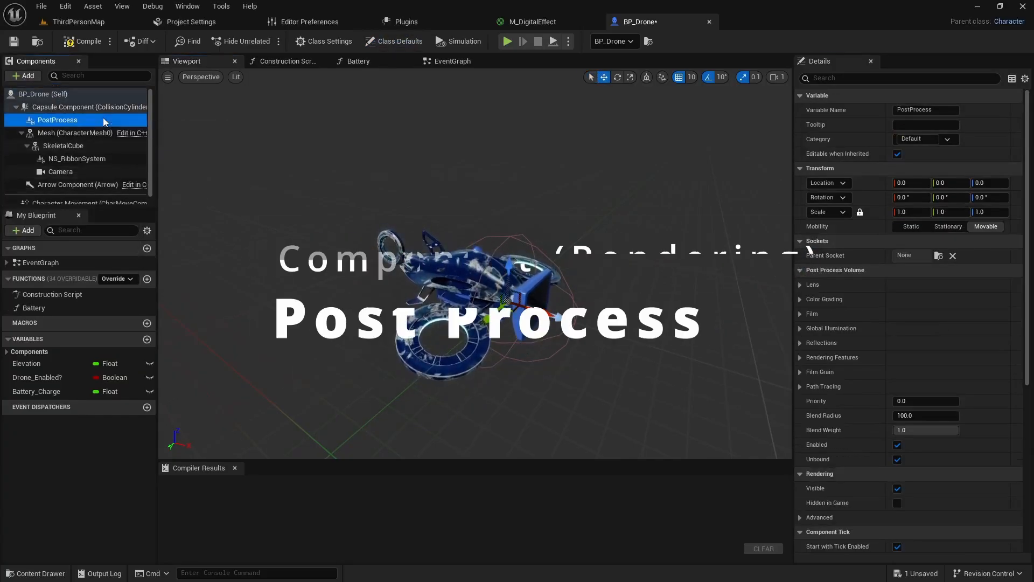
# - Add an asset reference to M_DigitalEffect in the PostProcess component's Post Process Materials array under Rendering Features
pyautogui.scroll(-5, 890, 311)
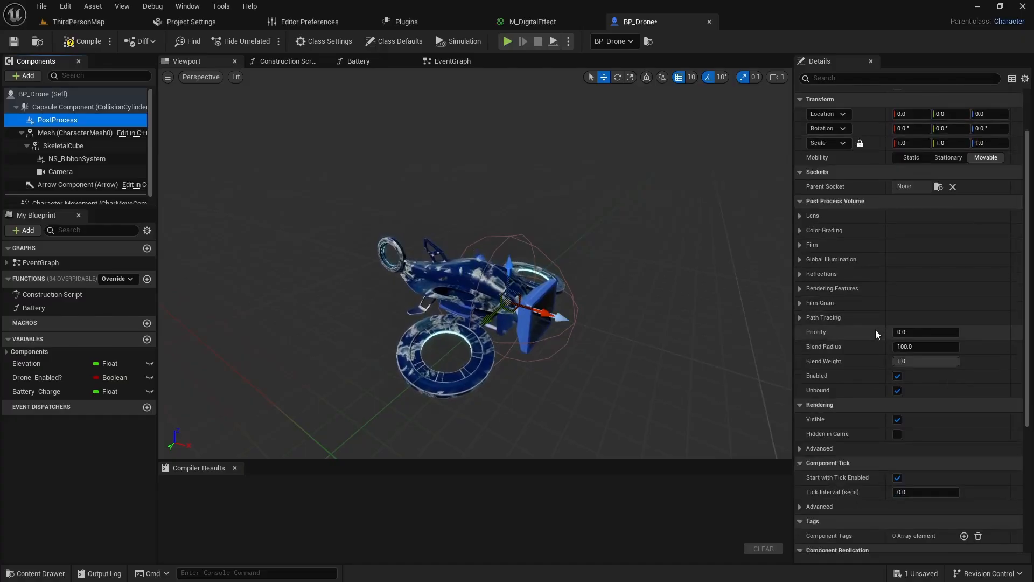
pyautogui.scroll(-5, 846, 420)
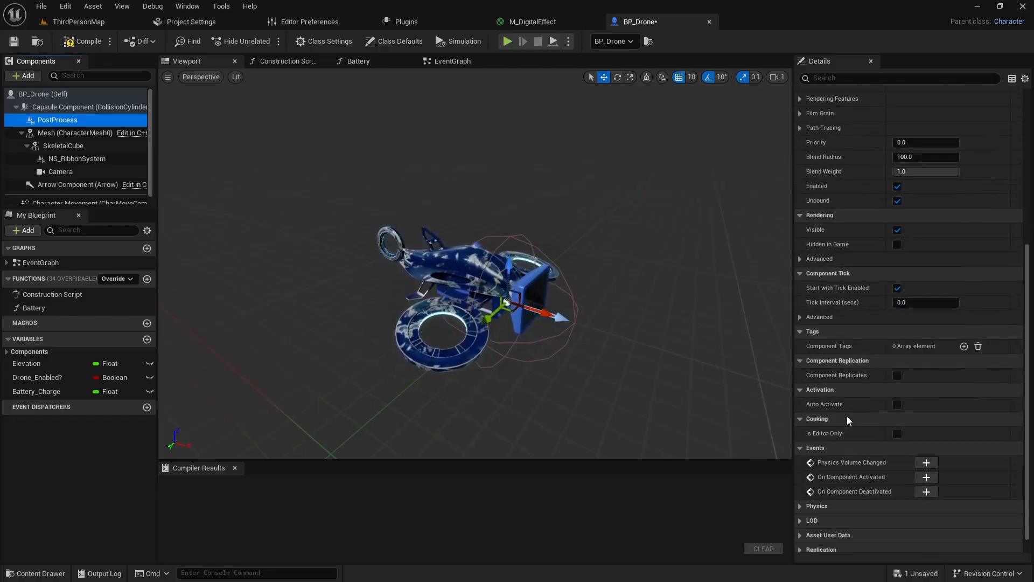
pyautogui.scroll(7, 846, 419)
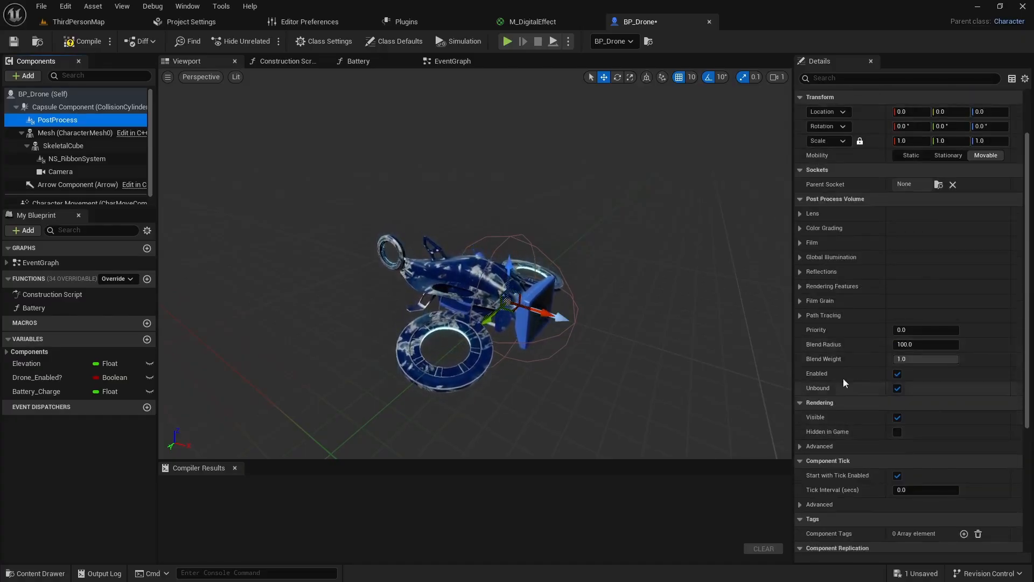
pyautogui.click(800, 286)
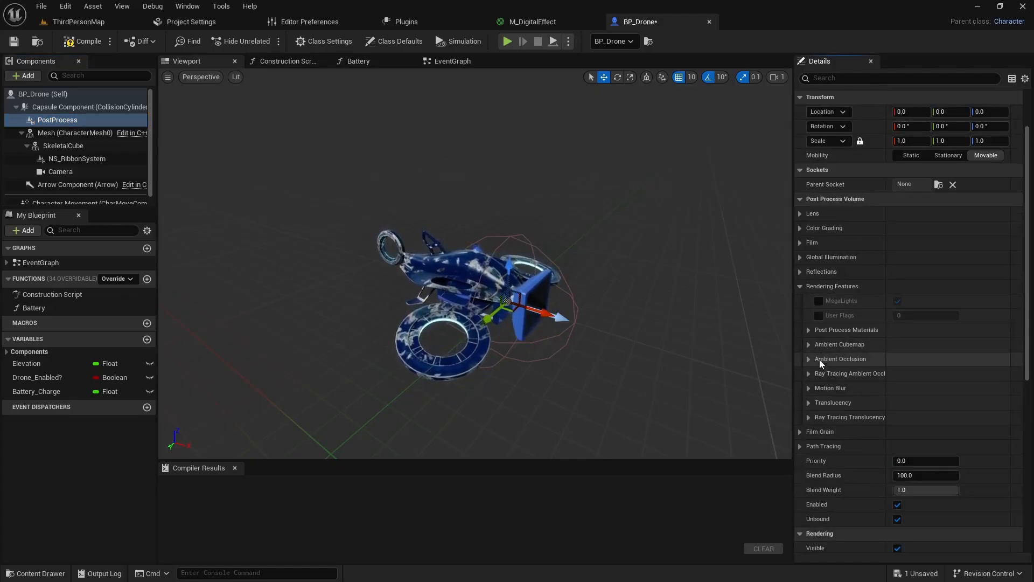
pyautogui.click(809, 329)
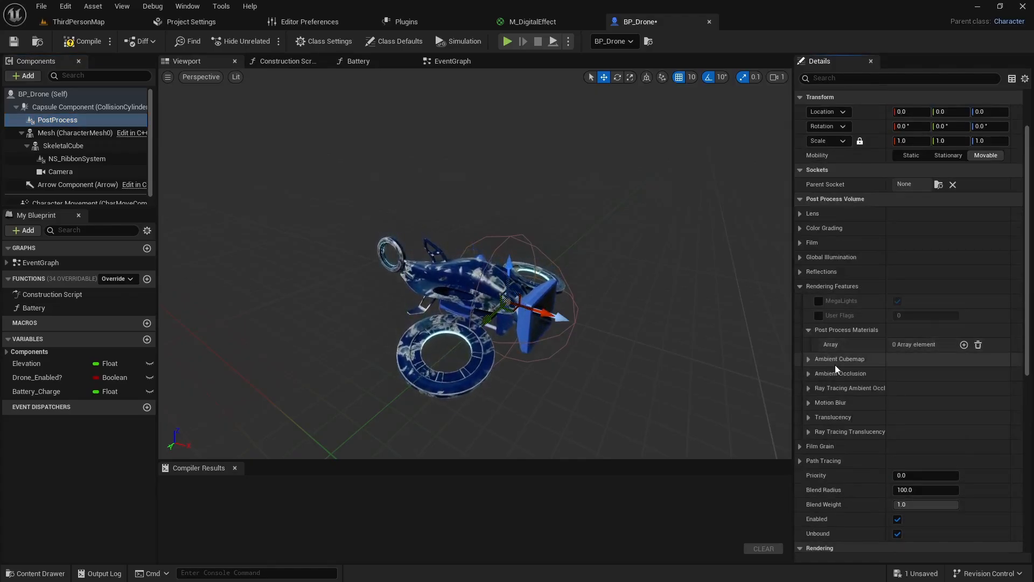
pyautogui.click(964, 346)
pyautogui.click(908, 361)
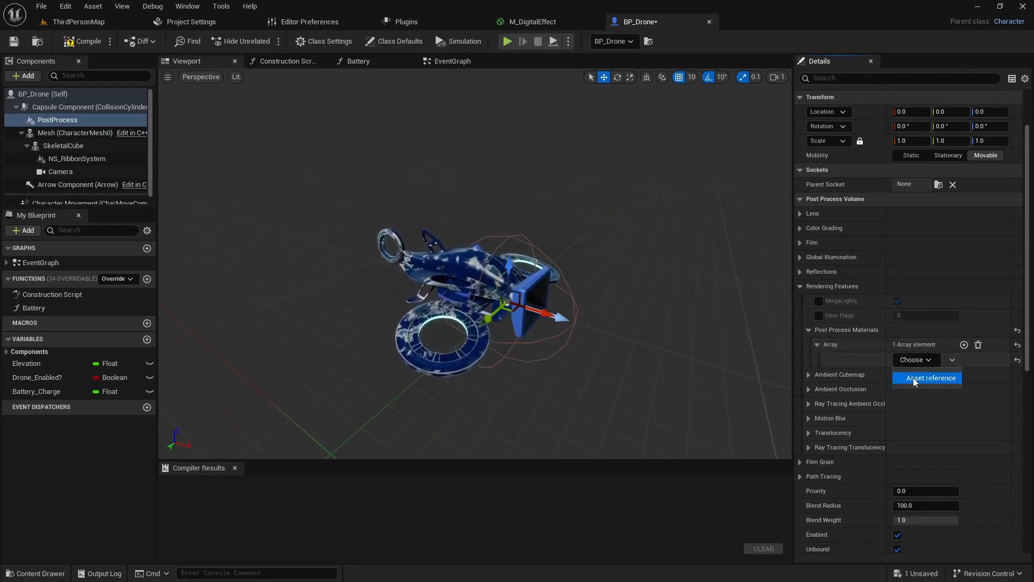
pyautogui.click(914, 377)
pyautogui.click(914, 361)
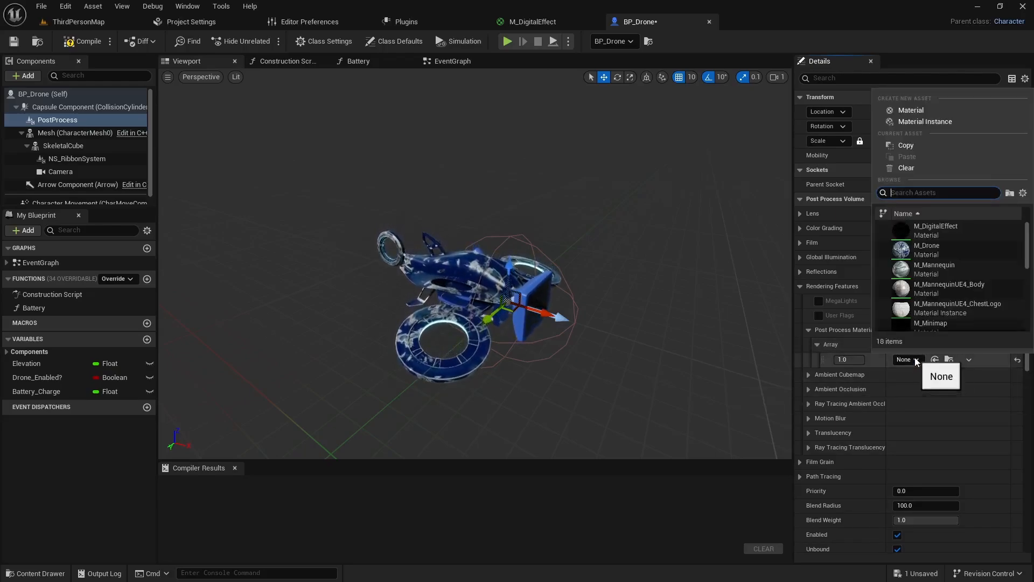
pyautogui.write('m_dig')
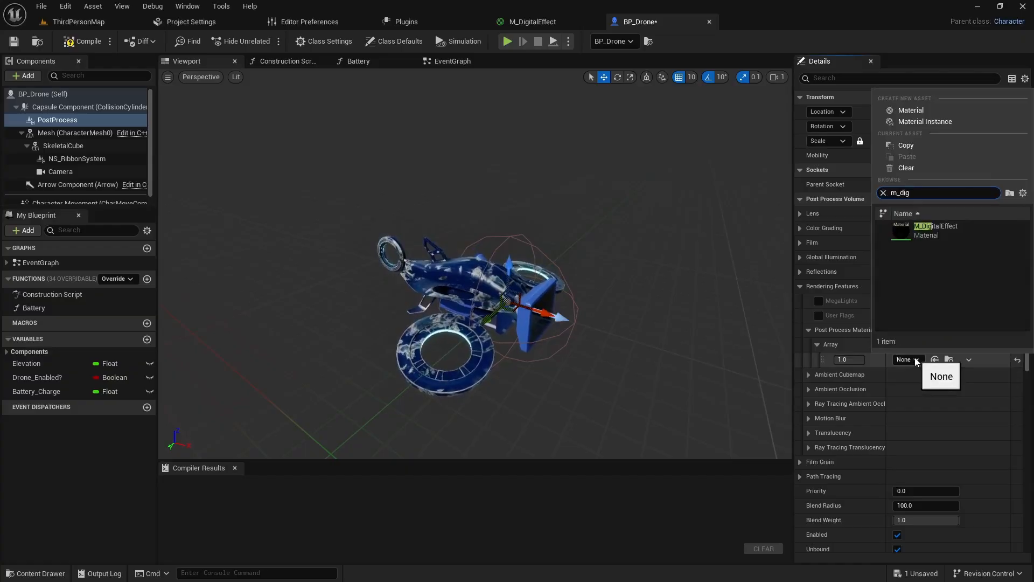
pyautogui.click(927, 232)
# - Turn off Unbound on the PostProcess component, and compile and save BP_Drone
pyautogui.scroll(-3, 887, 388)
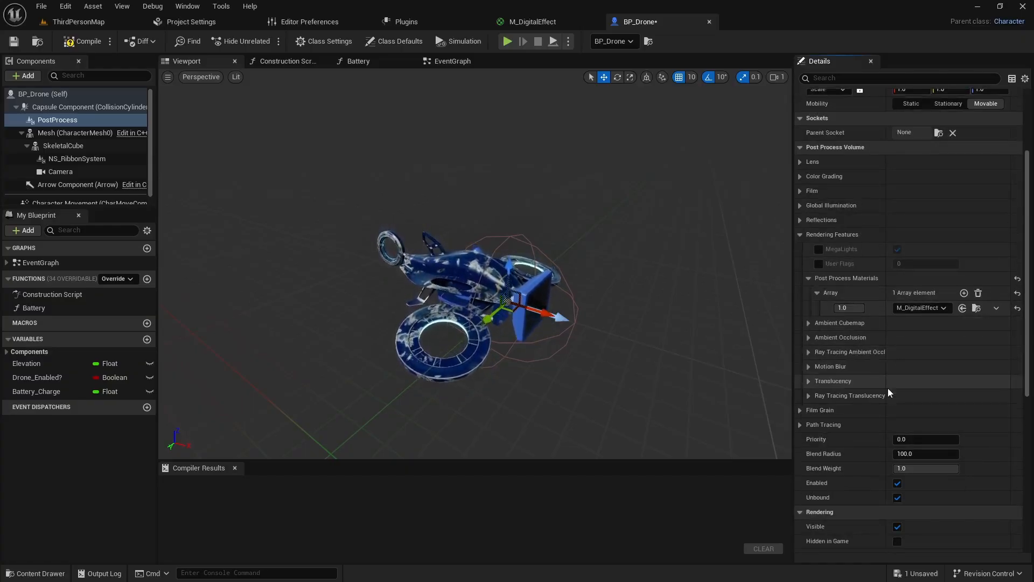
pyautogui.click(897, 480)
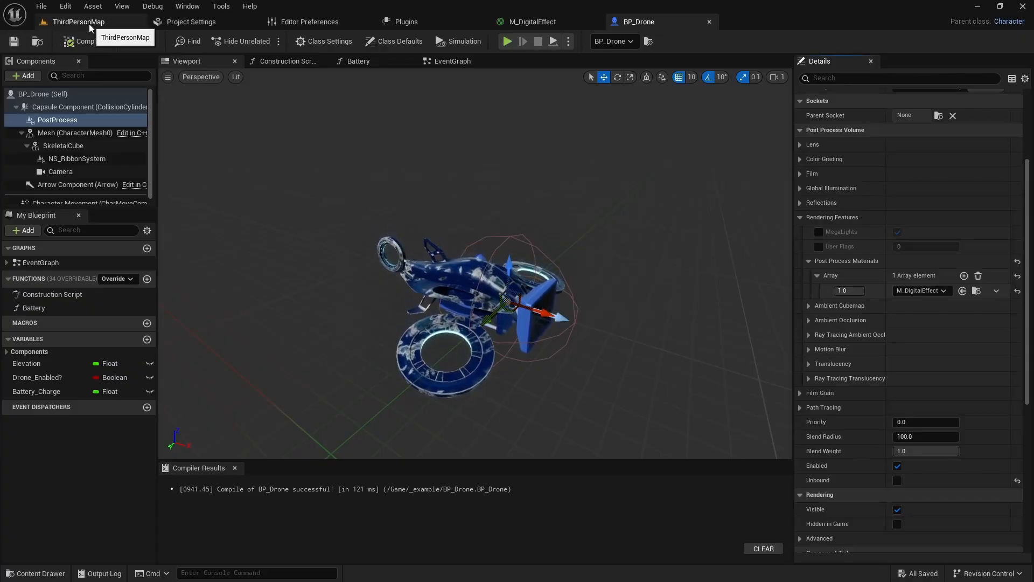
# - Play-test ThirdPersonMap, walk the character around, and take control of the drone to check the digital effect in its view
pyautogui.click(89, 24)
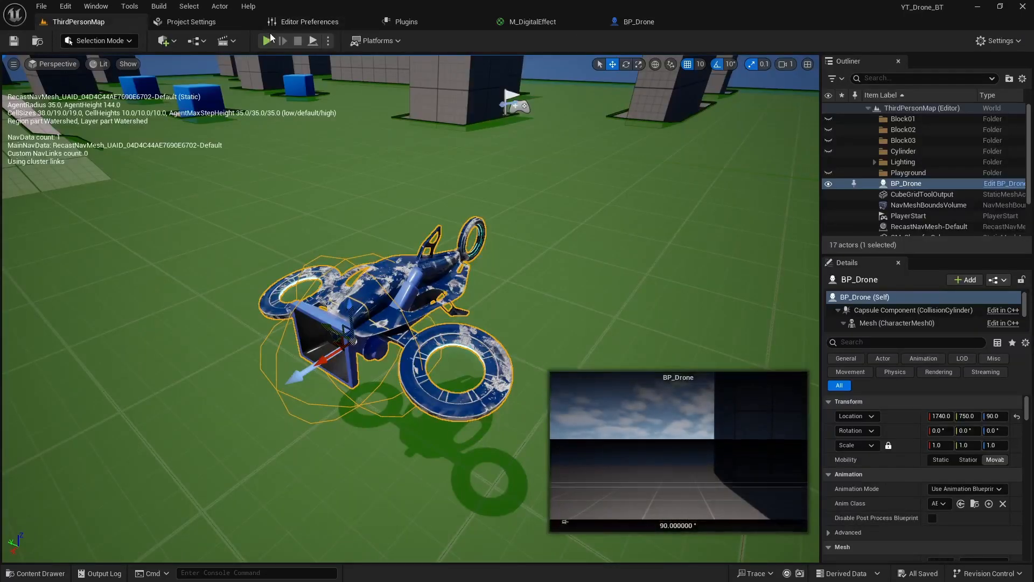
pyautogui.click(268, 40)
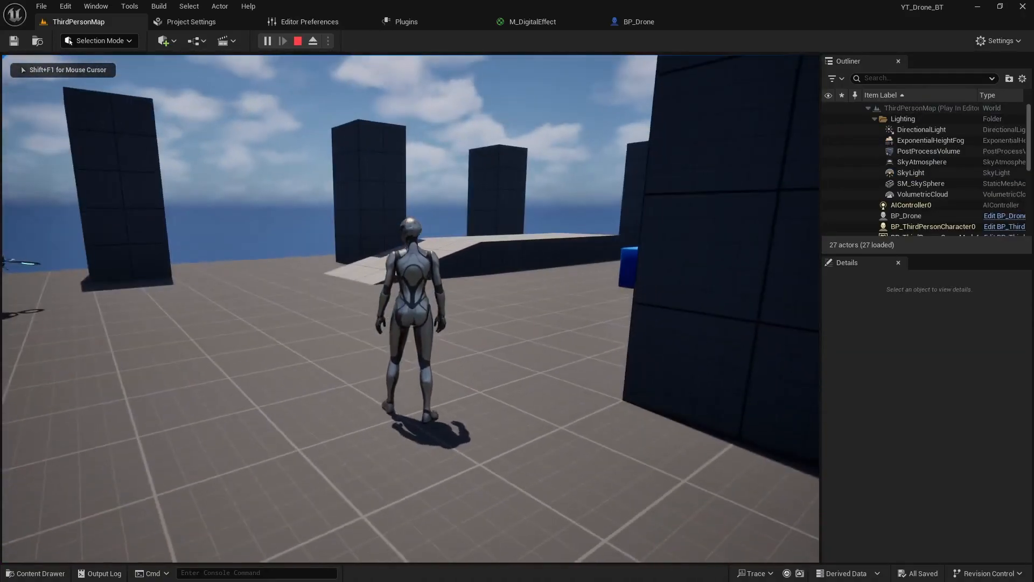
pyautogui.press('w')
pyautogui.press('s')
pyautogui.press('w')
pyautogui.press('e')
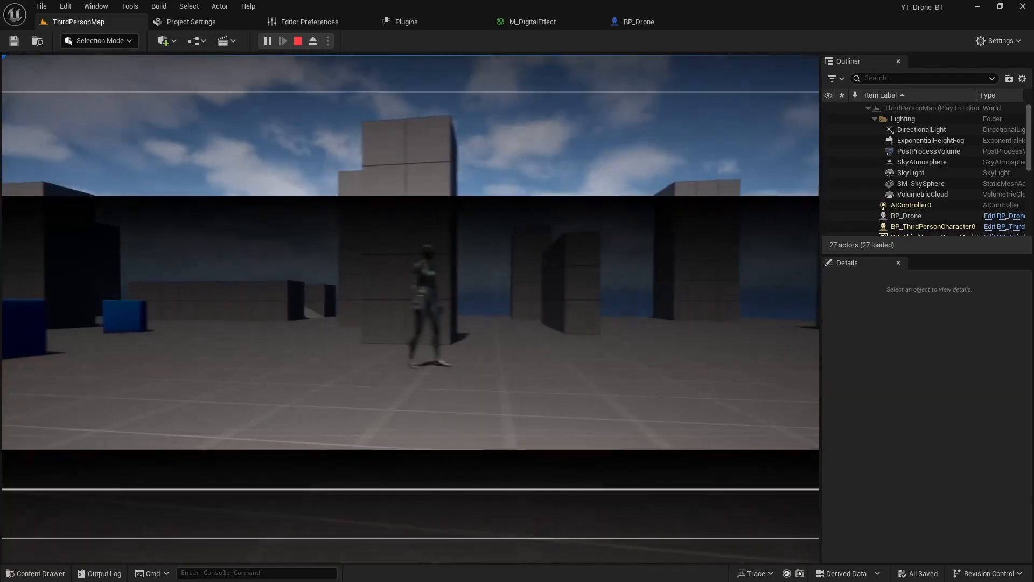
pyautogui.press('a')
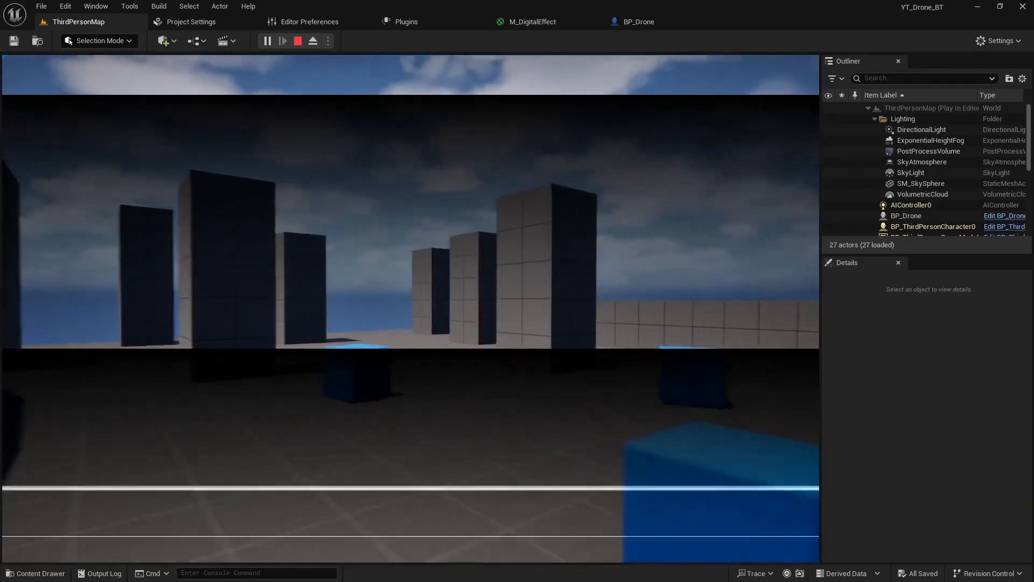
# - Fly the drone around the level during play to examine the digital effect in its view
pyautogui.press('w')
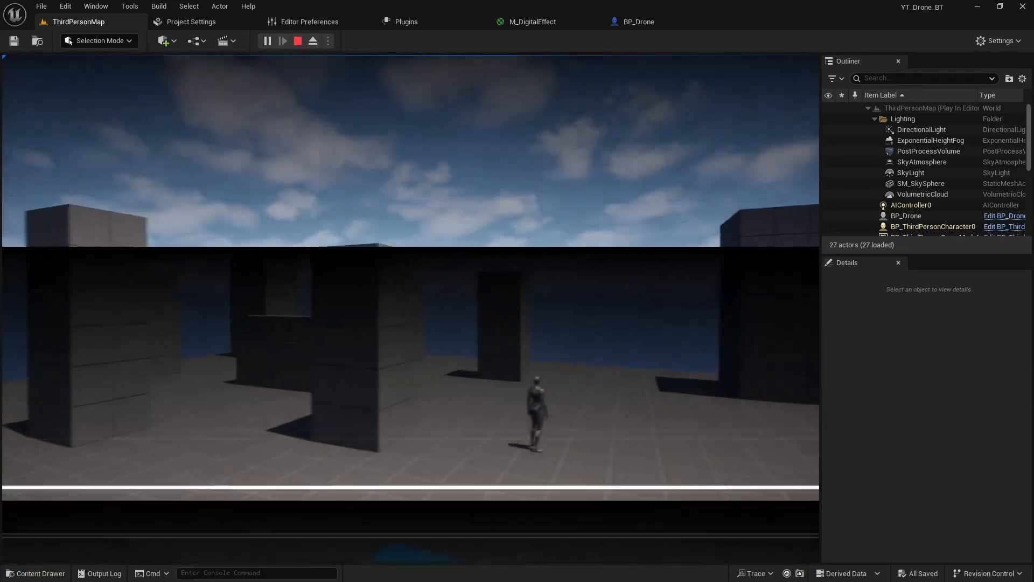
pyautogui.press('d')
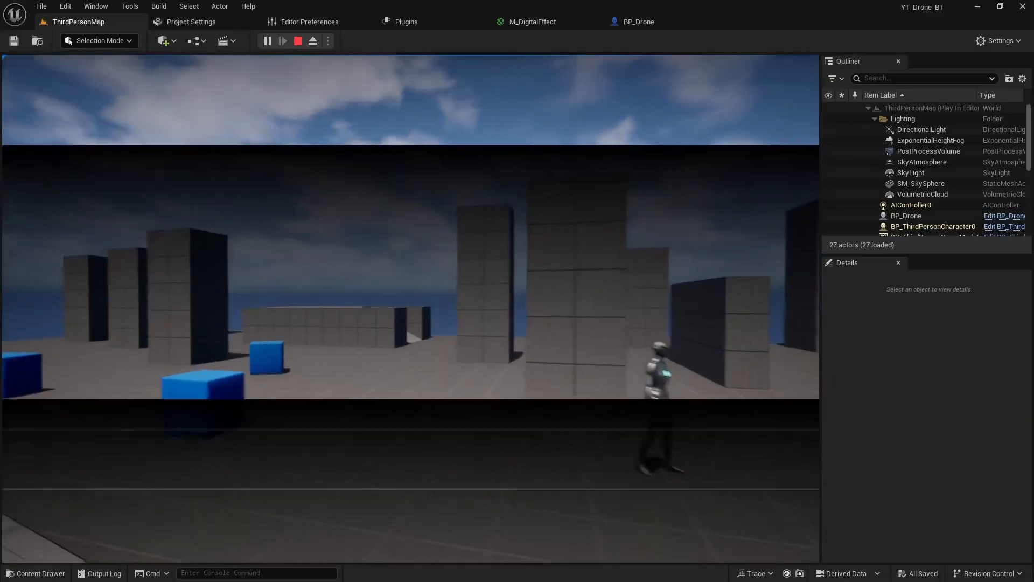
pyautogui.press('d')
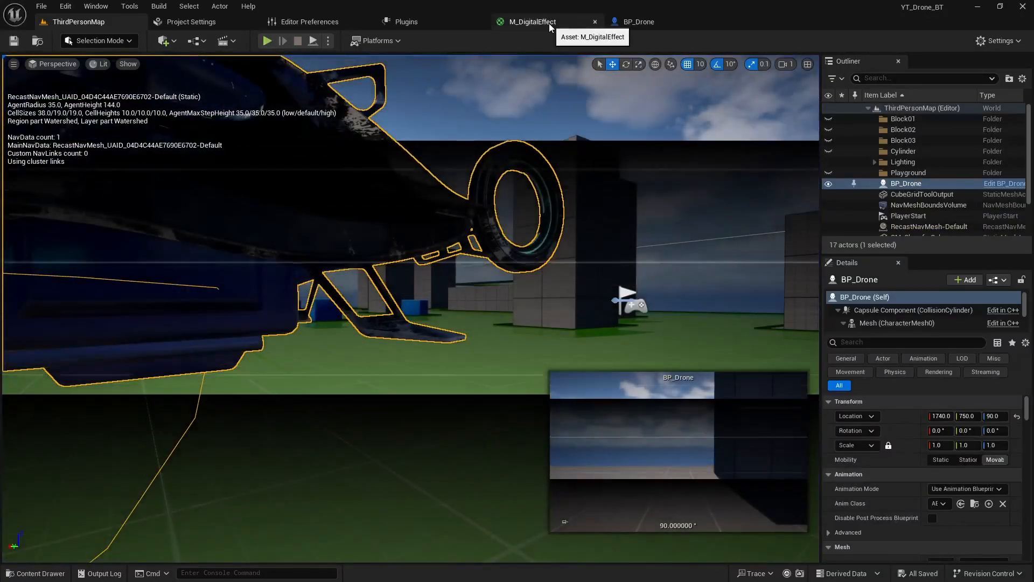
# - Set M_DigitalEffect's Blendable Location to Translucency After DOF on the material result node and save the material
pyautogui.click(547, 24)
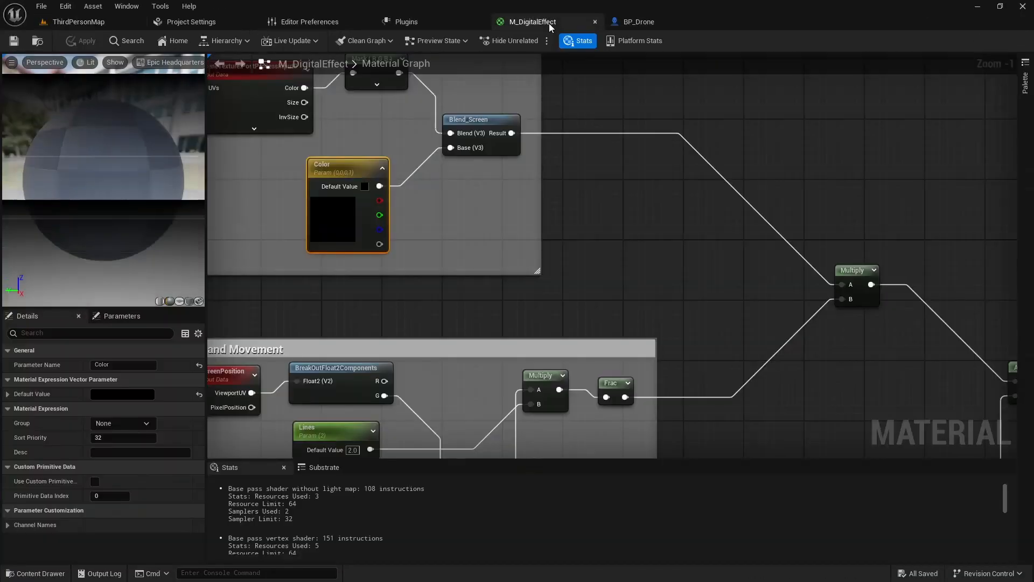
pyautogui.scroll(-3, 746, 309)
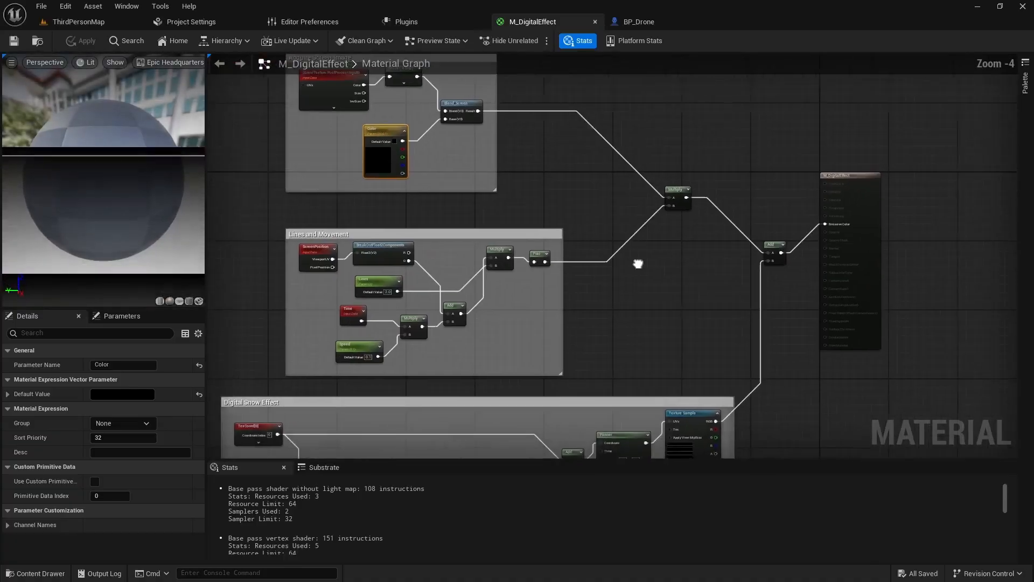
pyautogui.click(818, 182)
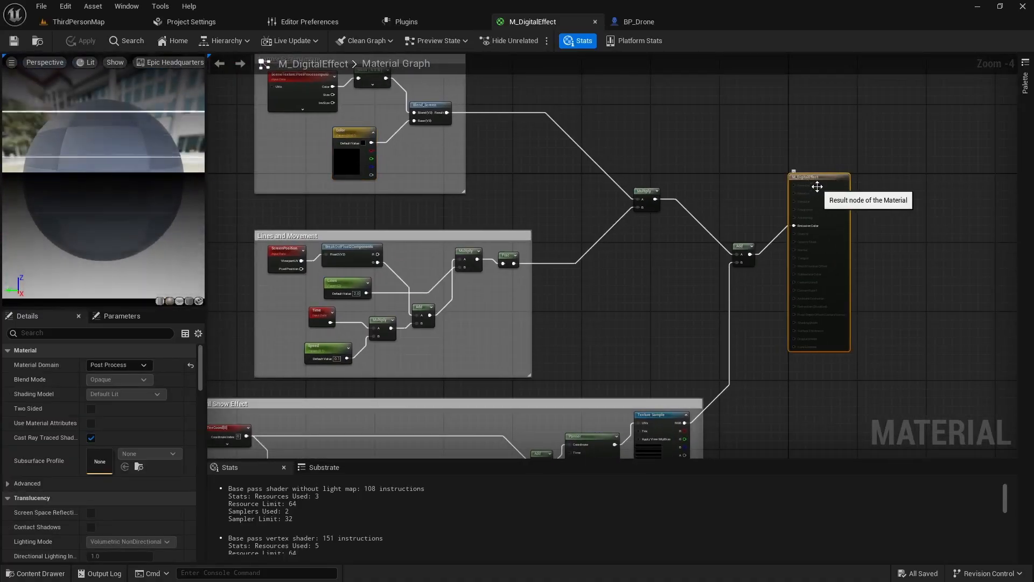
pyautogui.moveTo(202, 364); pyautogui.dragTo(196, 435)
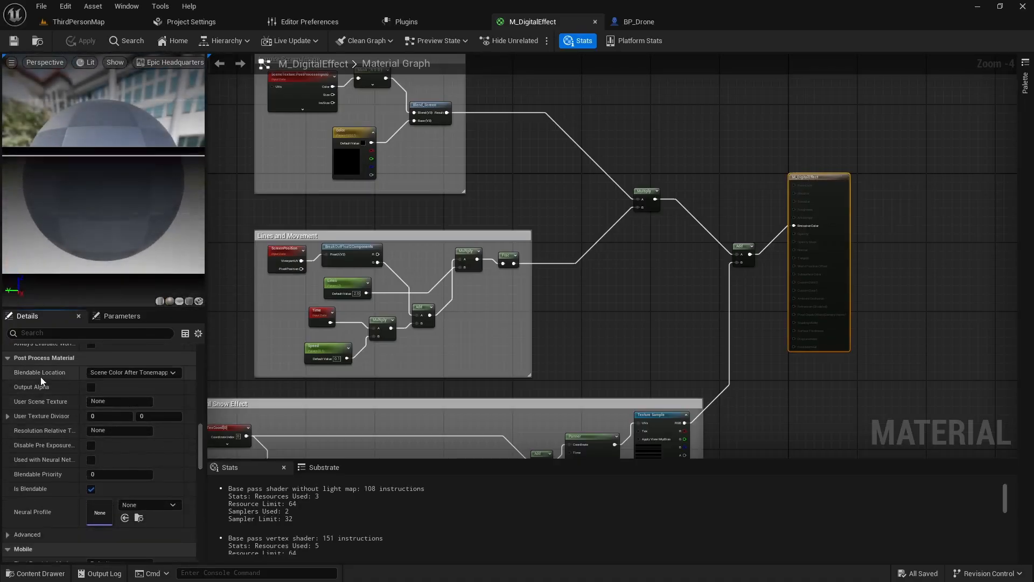
pyautogui.click(157, 374)
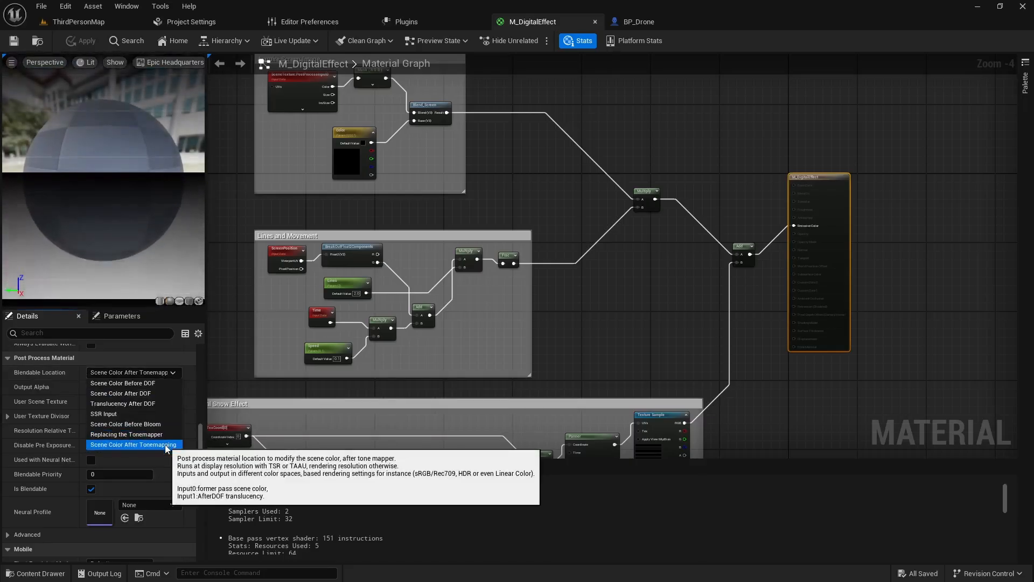
pyautogui.click(145, 403)
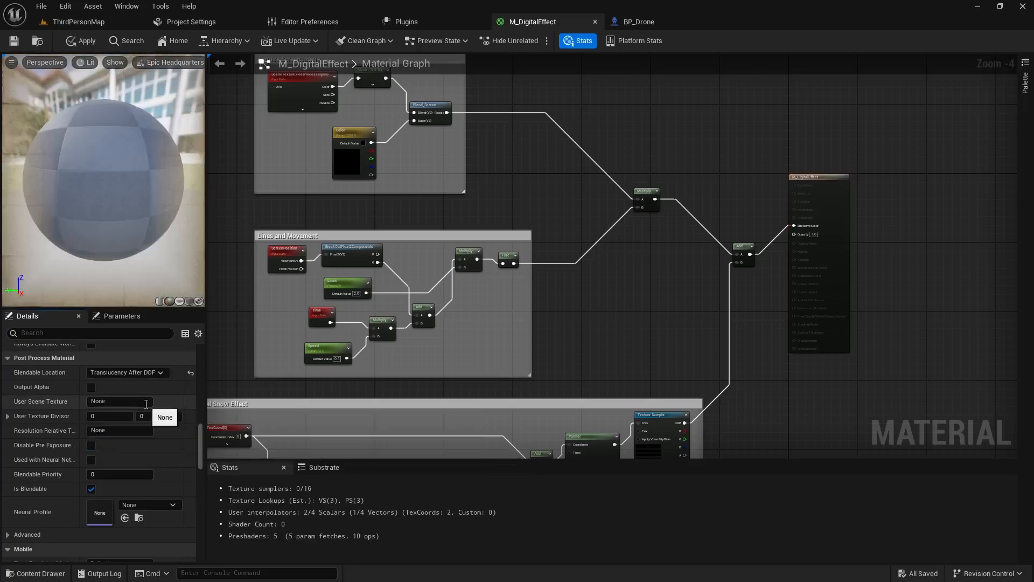
pyautogui.click(15, 43)
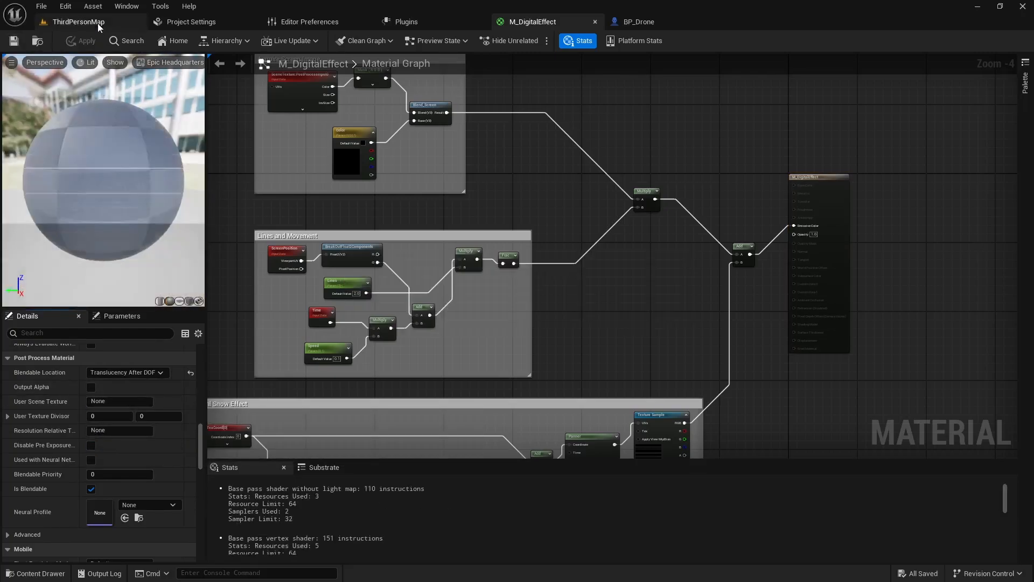
# - Play-test ThirdPersonMap, fly around in the drone view to check the effect, and stop playing
pyautogui.click(98, 23)
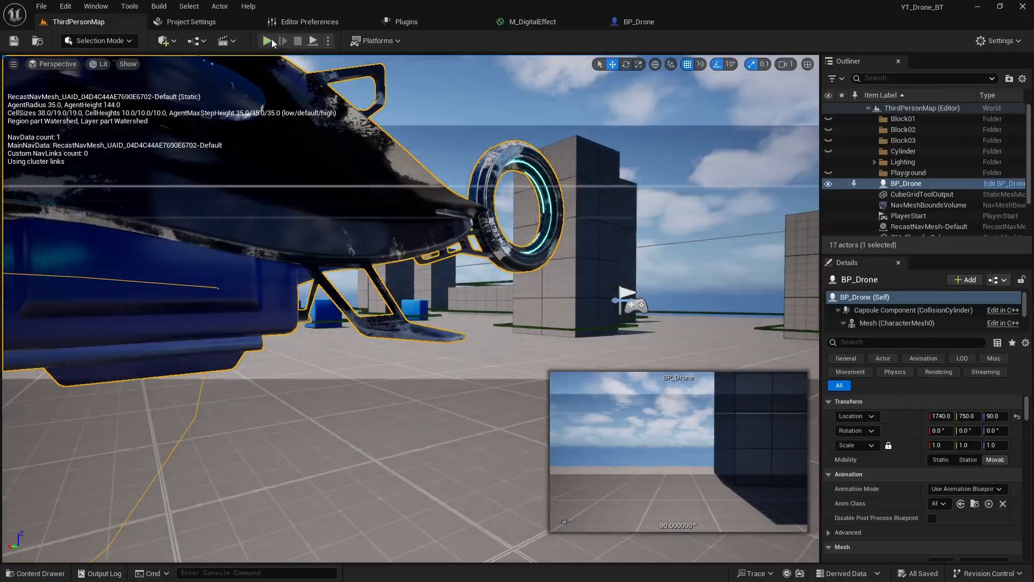
pyautogui.click(268, 41)
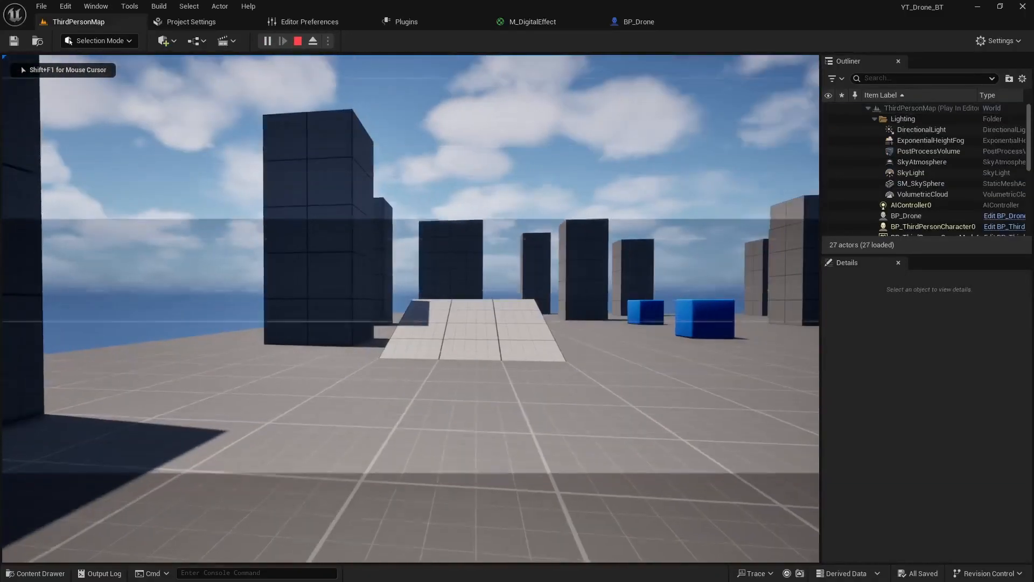
pyautogui.press('w')
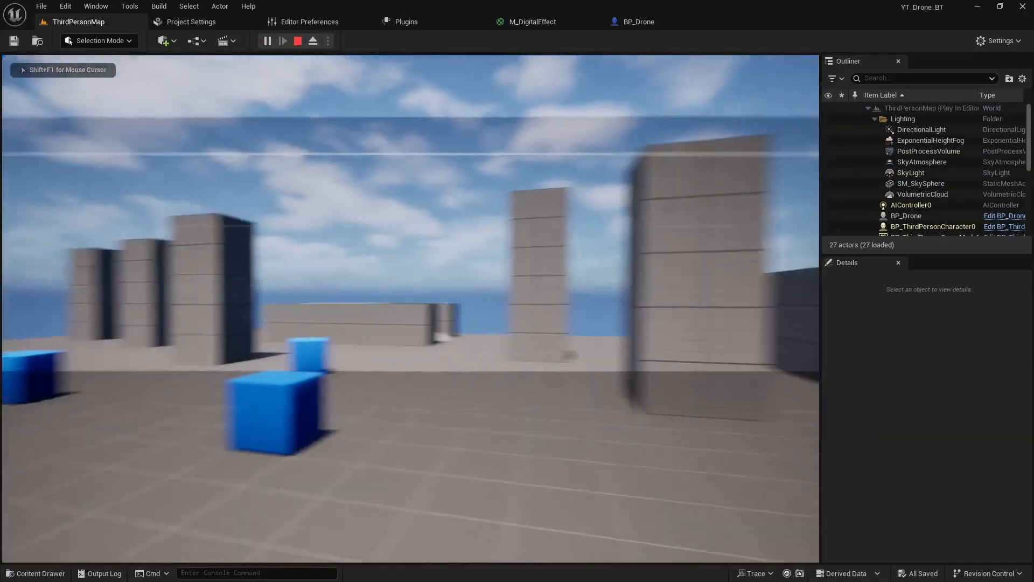
pyautogui.press('w')
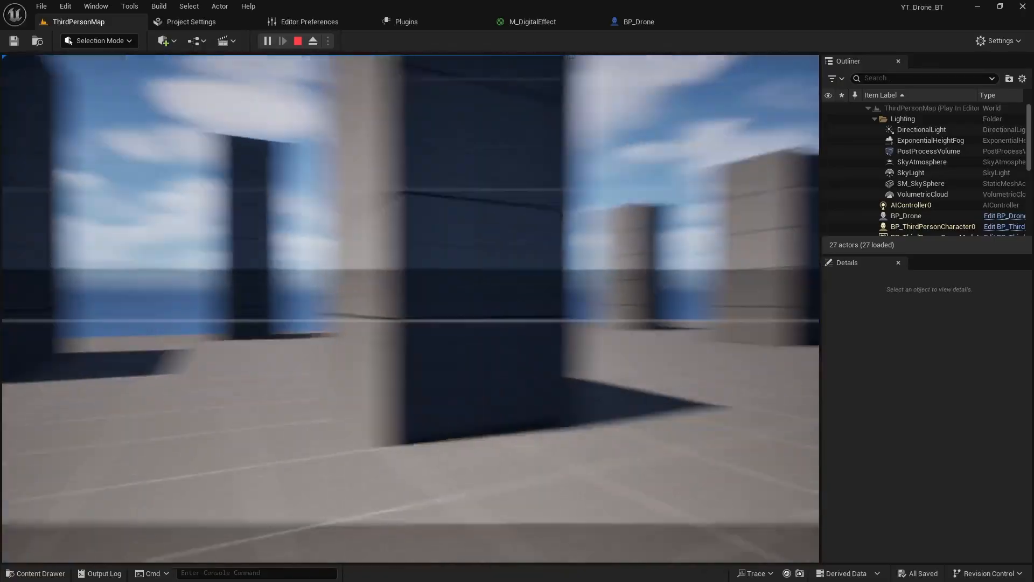
pyautogui.press('w')
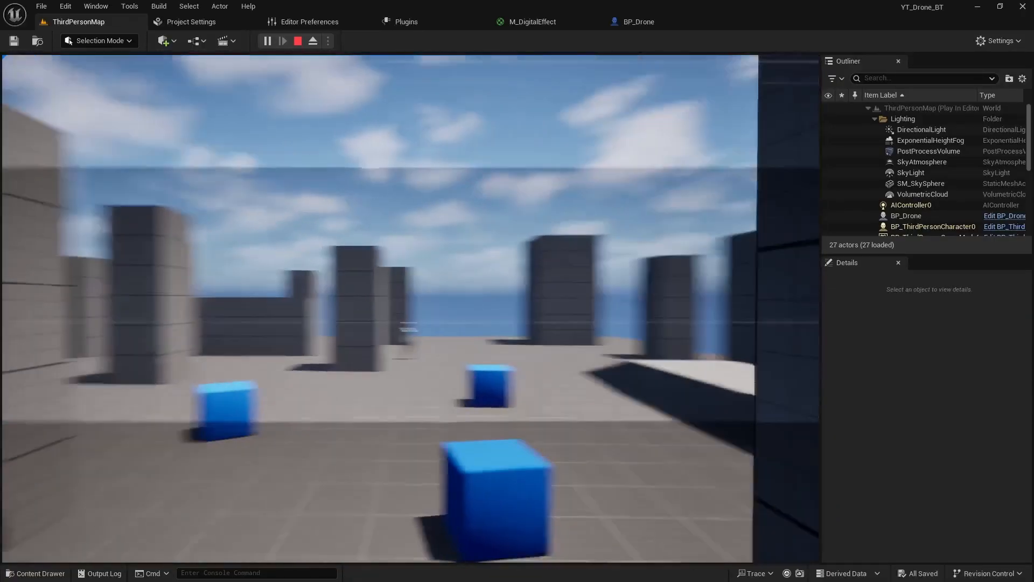
pyautogui.press('w')
pyautogui.press('Escape')
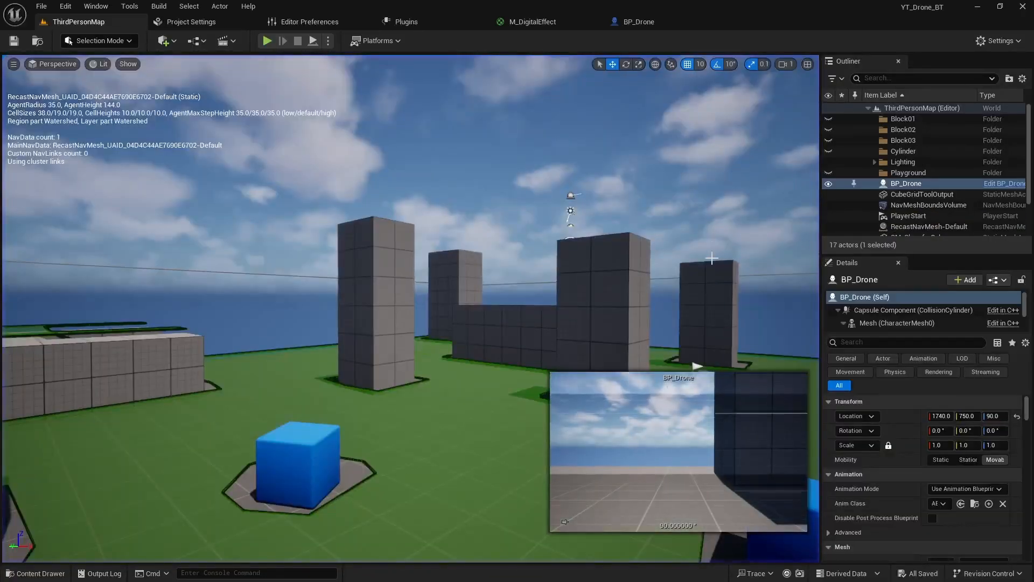
# - Set the Color parameter in M_DigitalEffect's Acquire Screen Image group to a light green, hex sRGB 67B066FF
pyautogui.click(560, 24)
pyautogui.moveTo(502, 197); pyautogui.dragTo(555, 321, button='right')
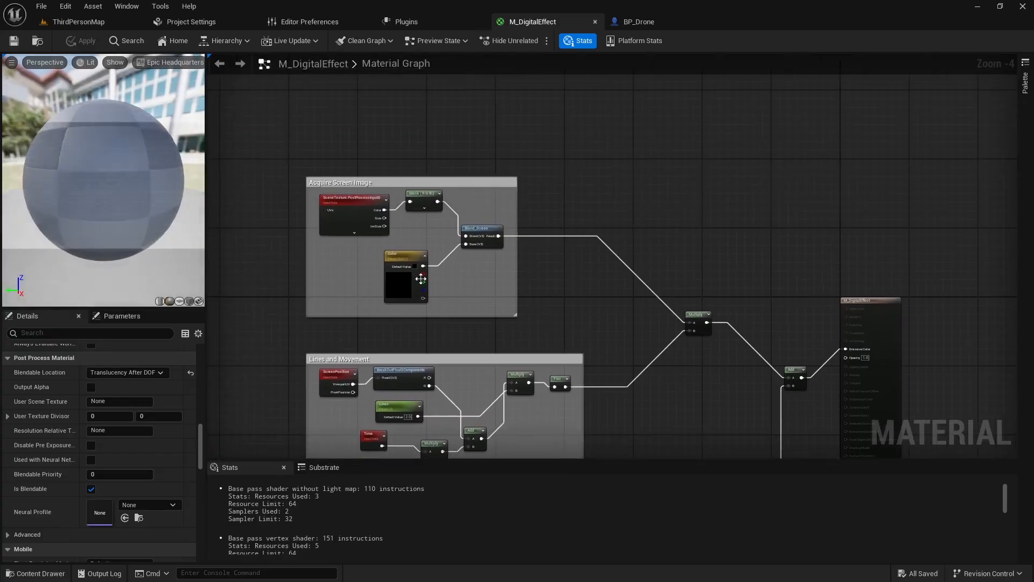
pyautogui.doubleClick(420, 278)
pyautogui.moveTo(502, 358); pyautogui.dragTo(457, 421)
pyautogui.moveTo(560, 353); pyautogui.dragTo(539, 352)
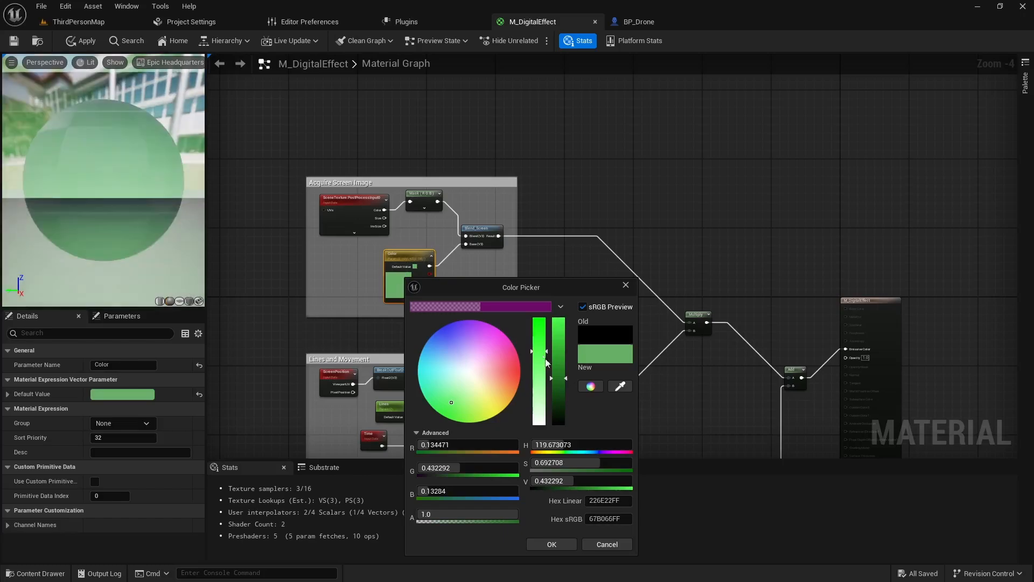
pyautogui.click(562, 545)
# - Set the default value of the Lines parameter to 100 in the Lines and Movement group
pyautogui.moveTo(563, 431); pyautogui.dragTo(628, 351, button='right')
pyautogui.scroll(4, 491, 372)
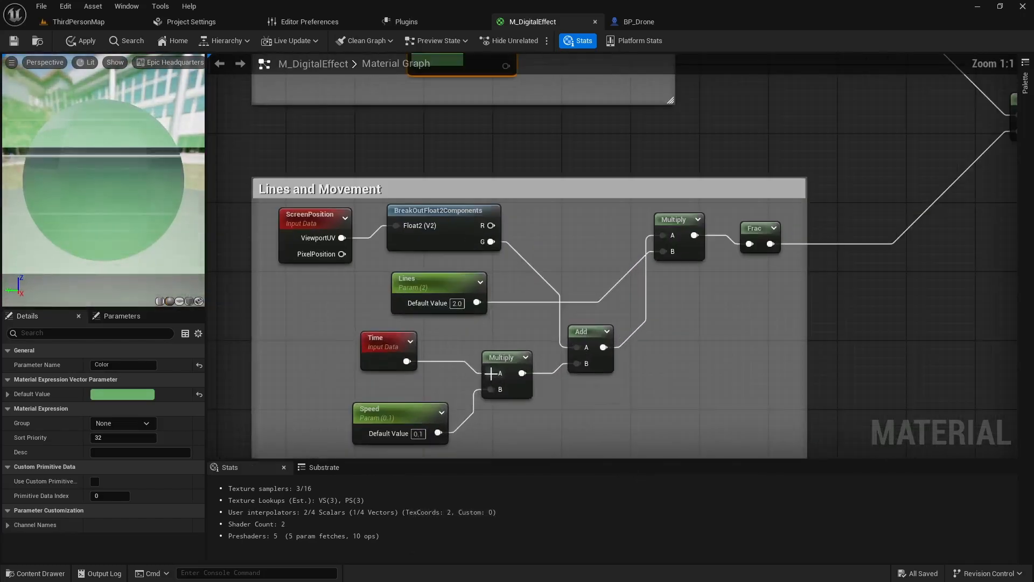
pyautogui.moveTo(433, 415); pyautogui.dragTo(464, 372, button='right')
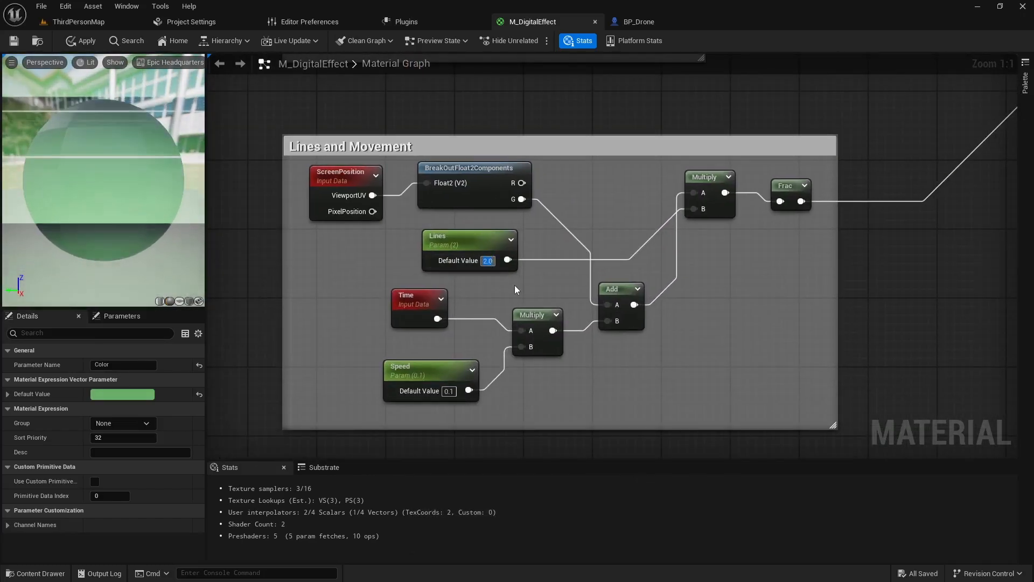
pyautogui.write('100')
pyautogui.press('Return')
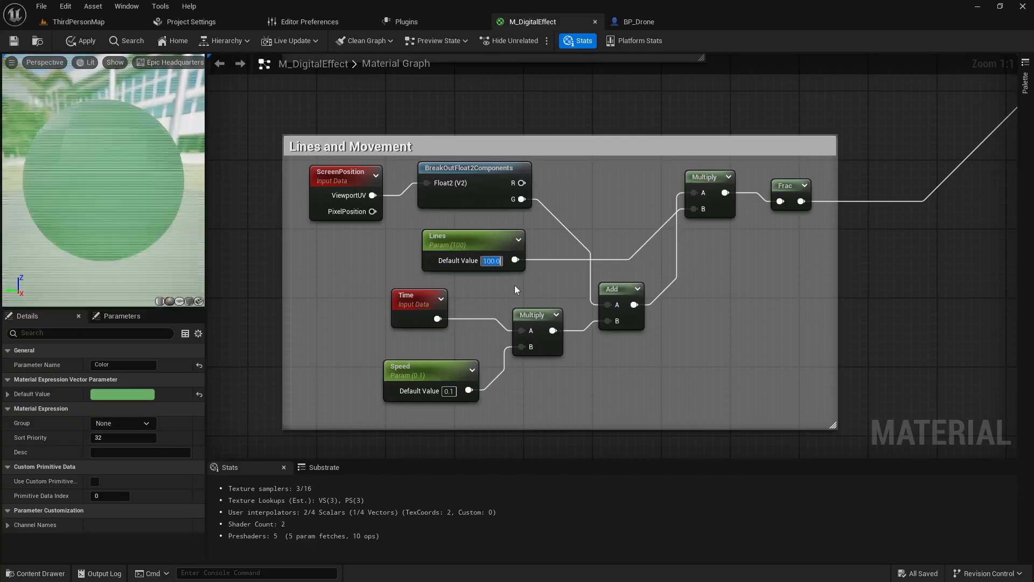
# - Set the default value of the Speed parameter to 0.001 and apply the changes to the material
pyautogui.click(449, 391)
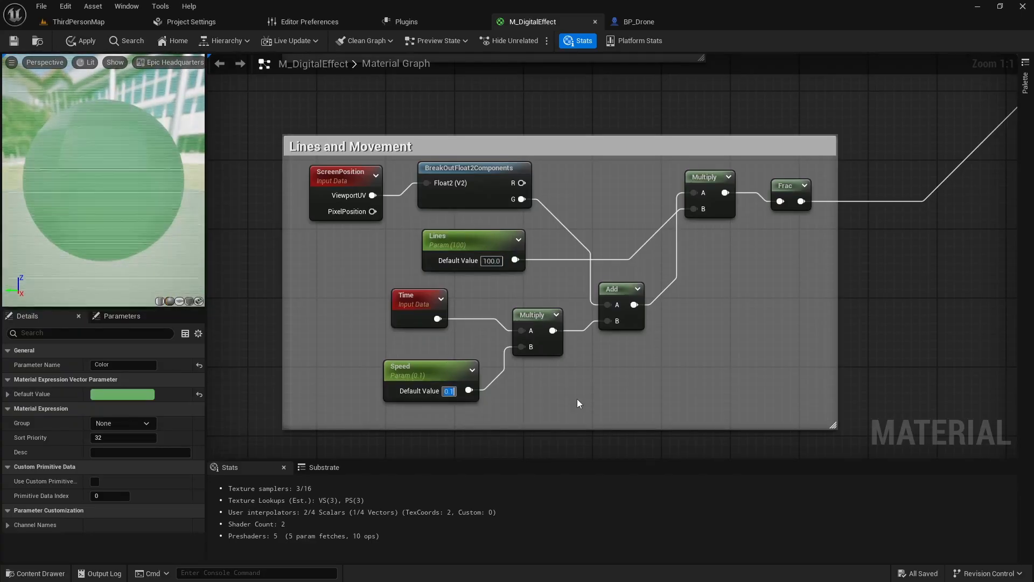
pyautogui.press('BackSpace')
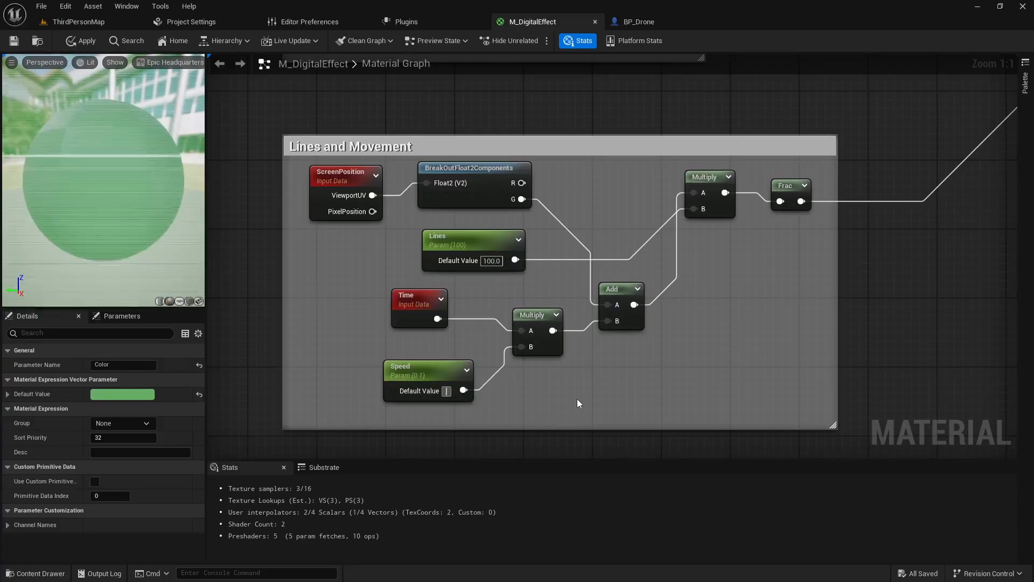
pyautogui.write('0.001')
pyautogui.press('Return')
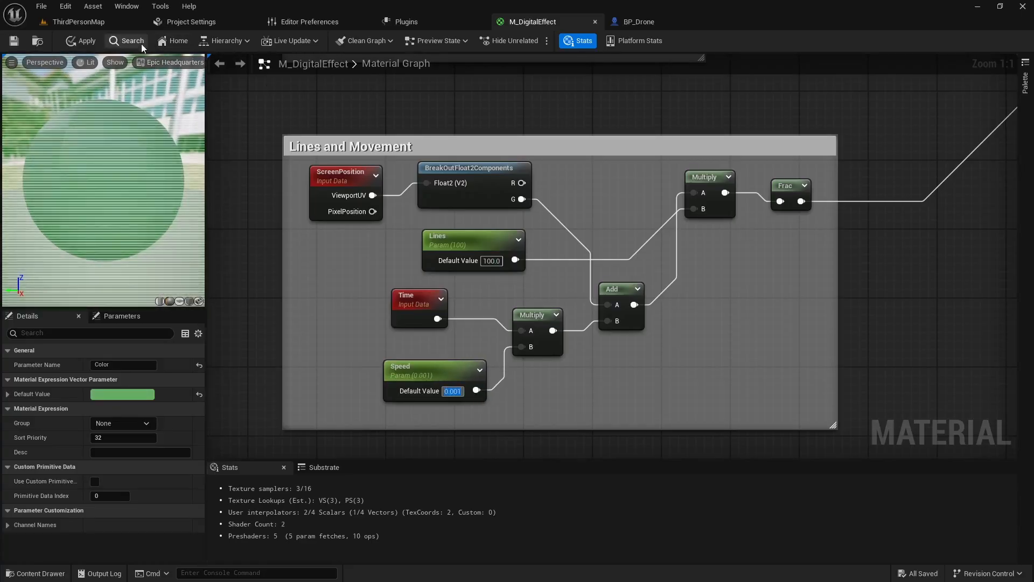
# - Play-test ThirdPersonMap to check the green scan-line effect in the drone view, and stop playing
pyautogui.click(78, 22)
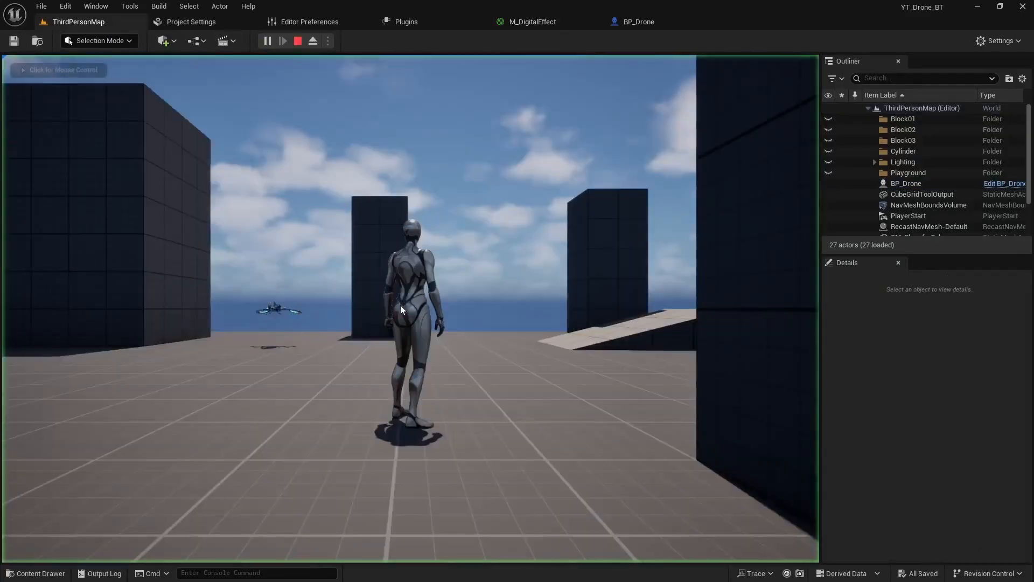
pyautogui.click(401, 309)
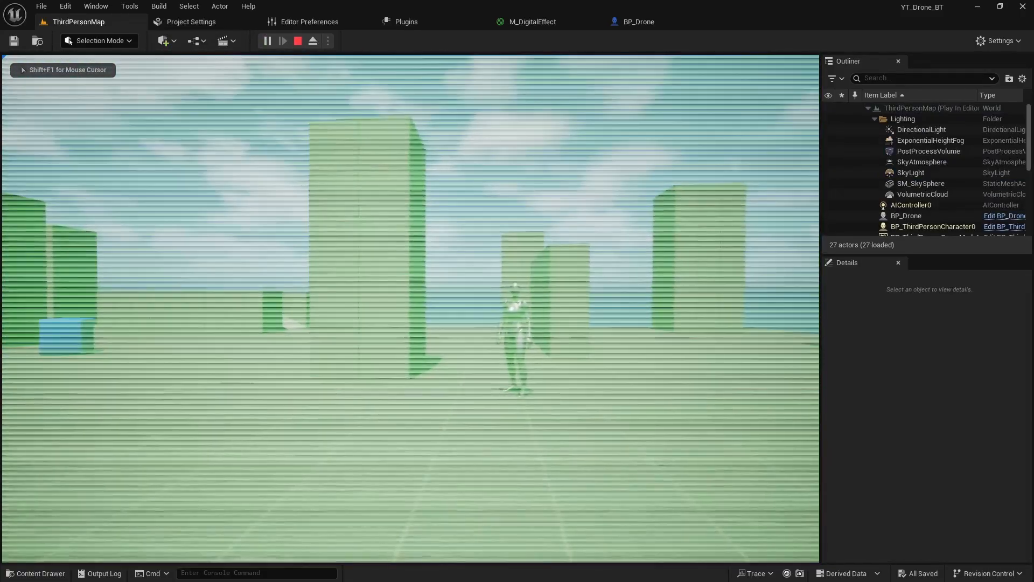
pyautogui.press('d')
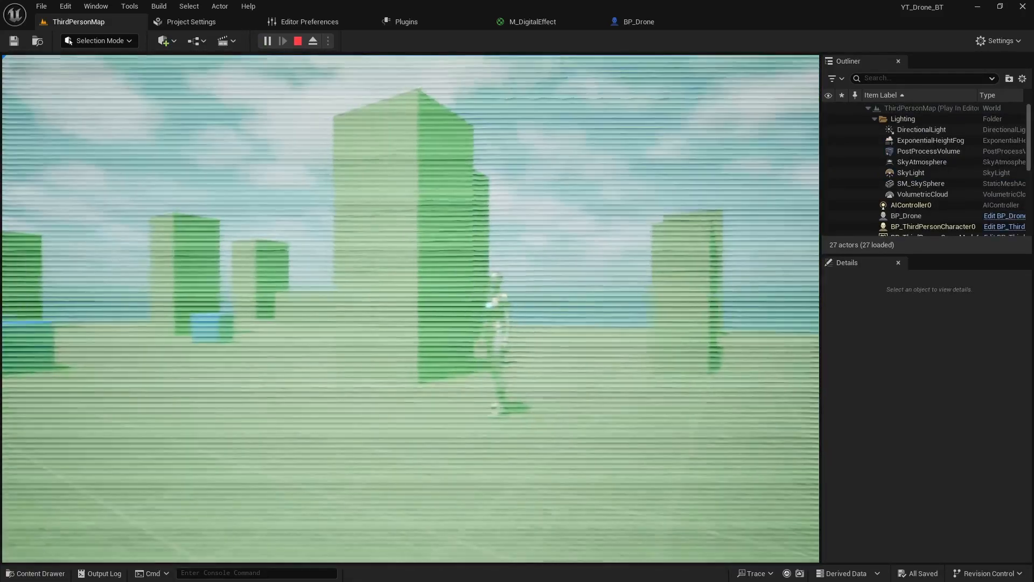
pyautogui.press('Escape')
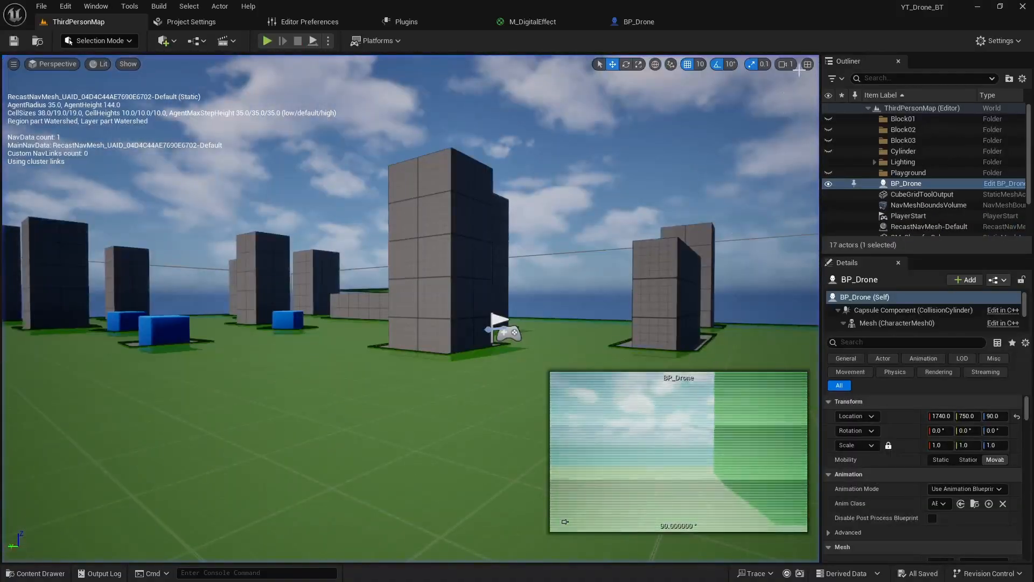
# - Change M_DigitalEffect's Blendable Location to Scene Color After Tonemapping on the material result node and apply it
pyautogui.click(638, 22)
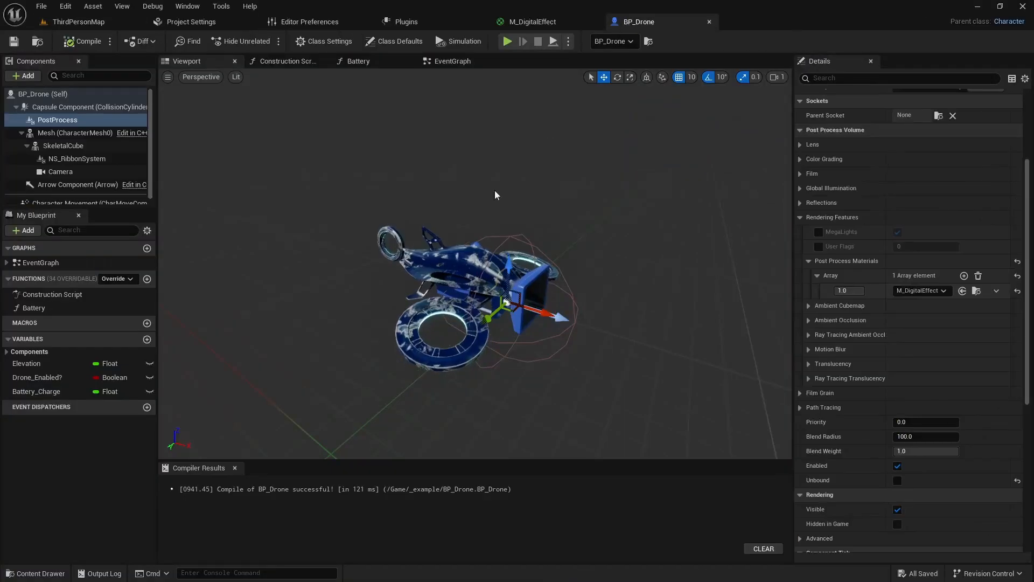
pyautogui.click(541, 22)
pyautogui.scroll(-4, 280, 321)
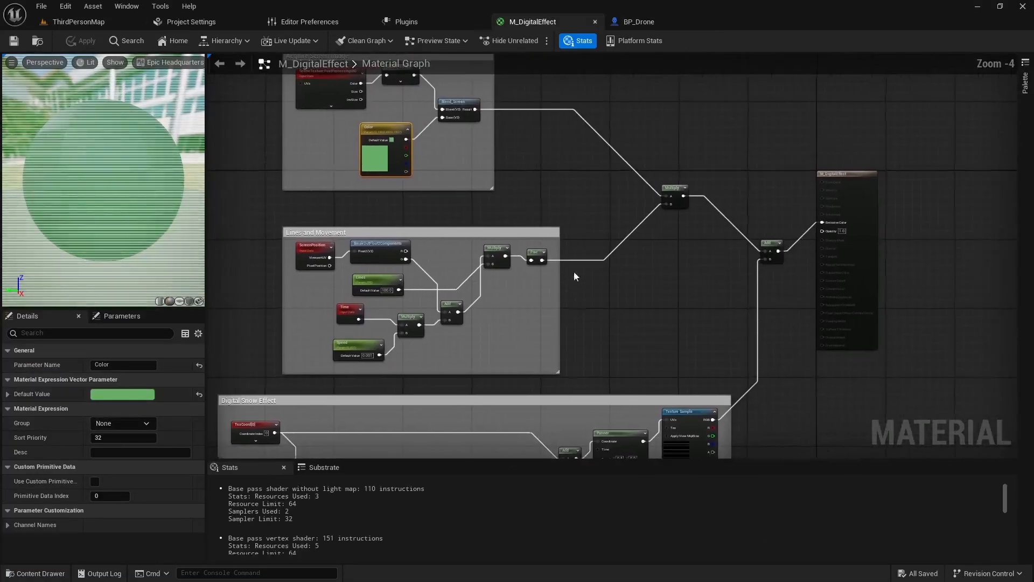
pyautogui.click(830, 178)
pyautogui.scroll(-10, 136, 429)
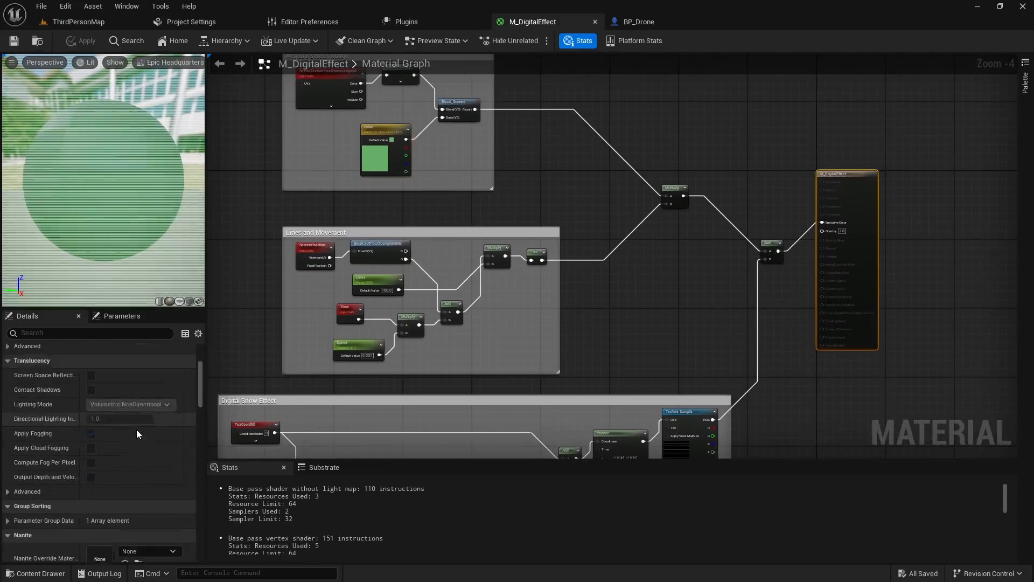
pyautogui.scroll(-4, 134, 431)
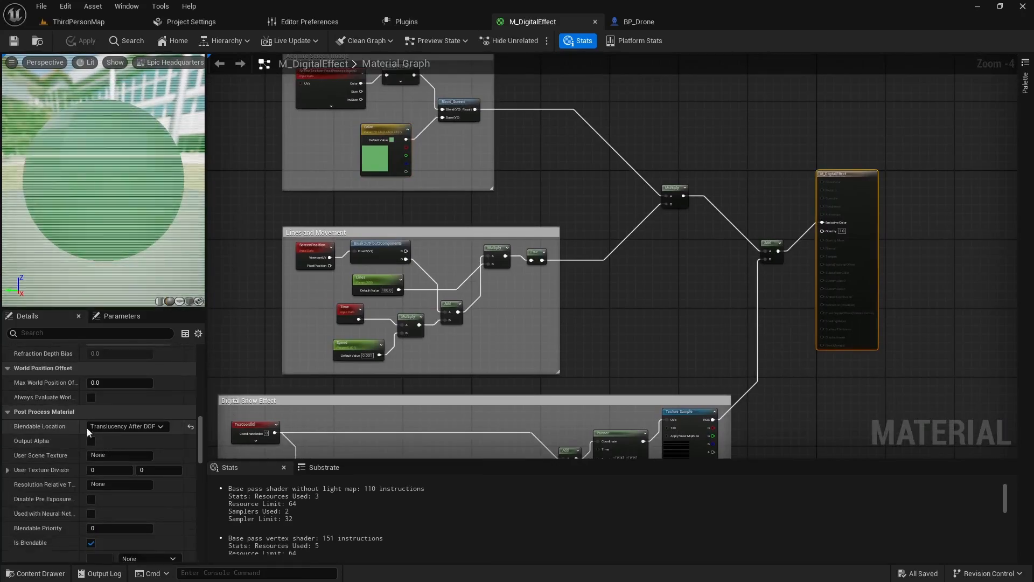
pyautogui.click(107, 426)
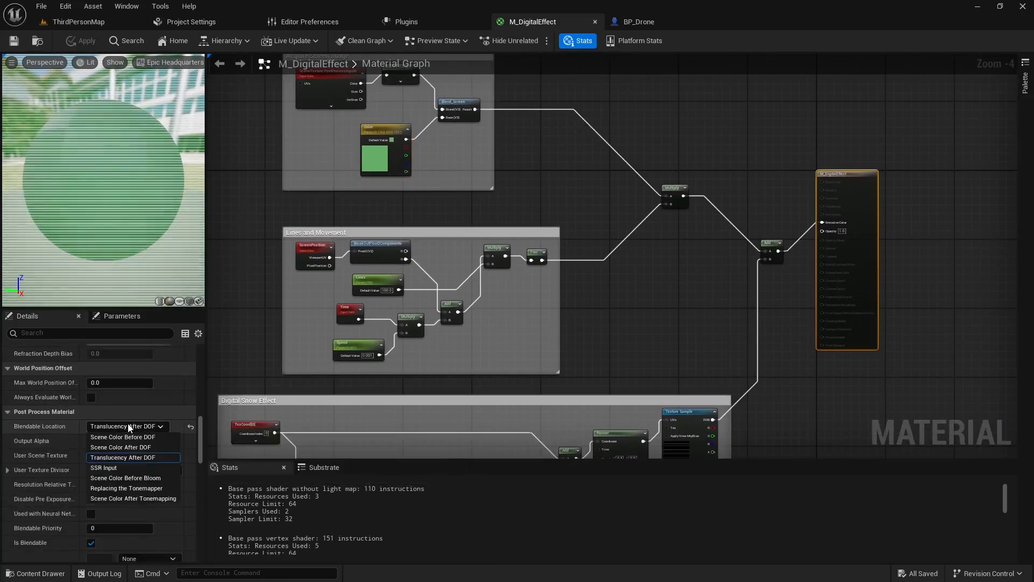
pyautogui.click(121, 498)
pyautogui.click(71, 44)
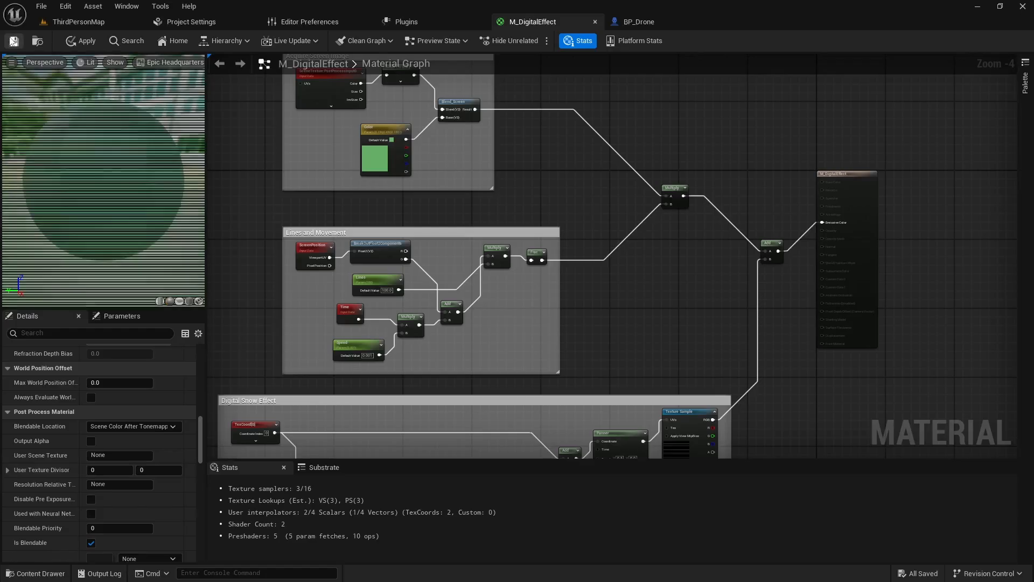
# - Play ThirdPersonMap again and take control of the drone to compare the effect with the changed blendable location
pyautogui.click(76, 23)
pyautogui.hotkey('alt', 'p')
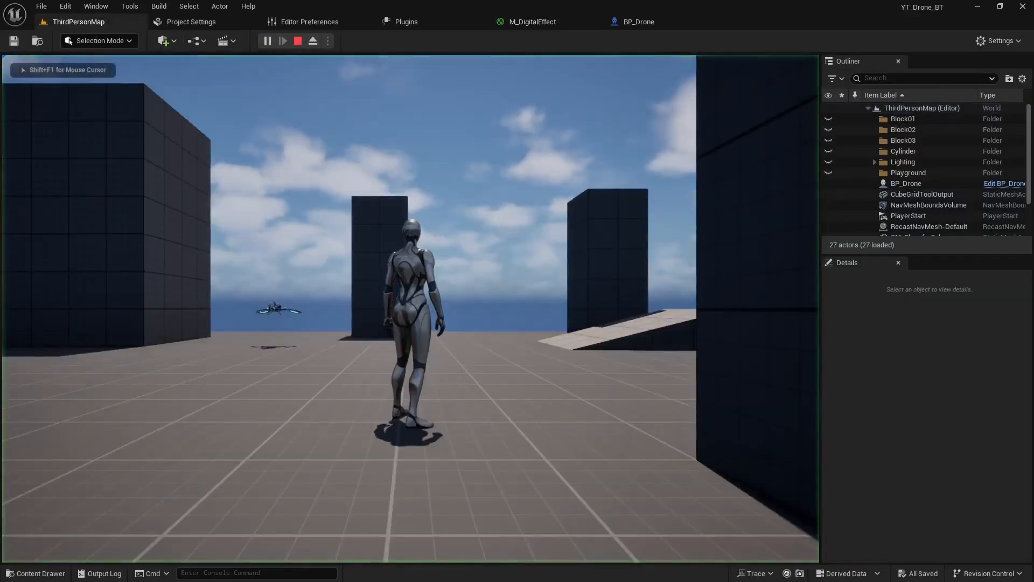
pyautogui.press('e')
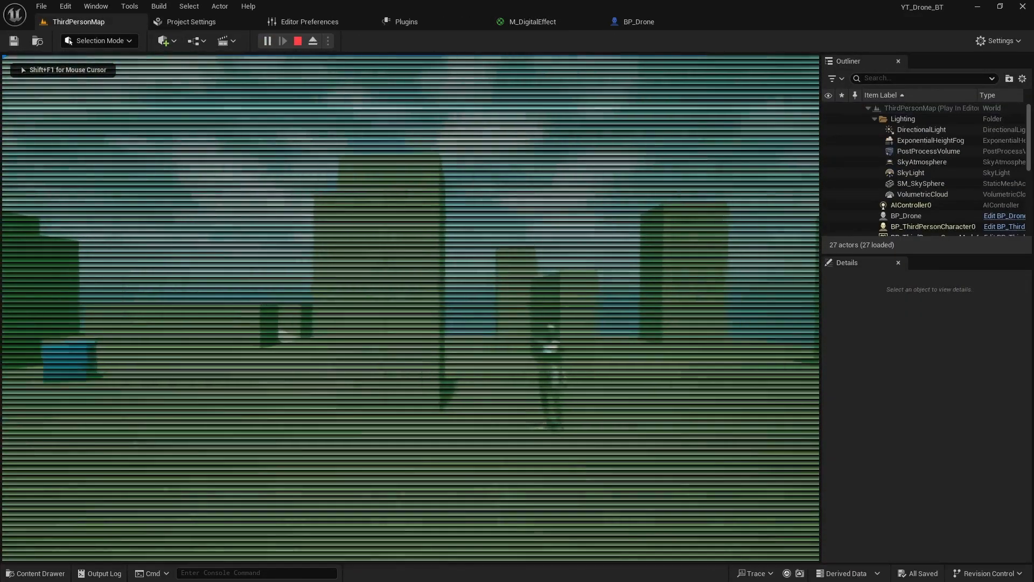